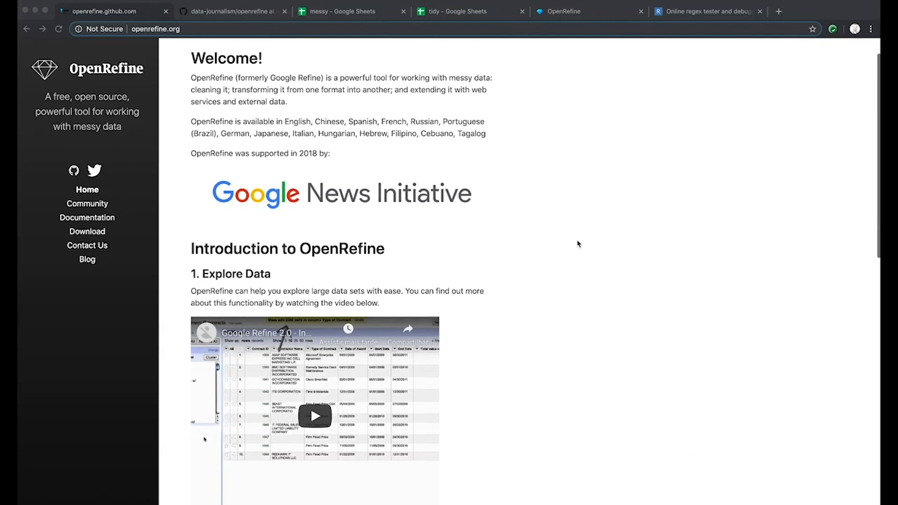
Open the OpenRefine download page and look over the Windows, Mac and Linux kits offered for each release
{"action": "scroll", "coordinate": [577, 243], "scroll_direction": "up", "scroll_amount": 2}
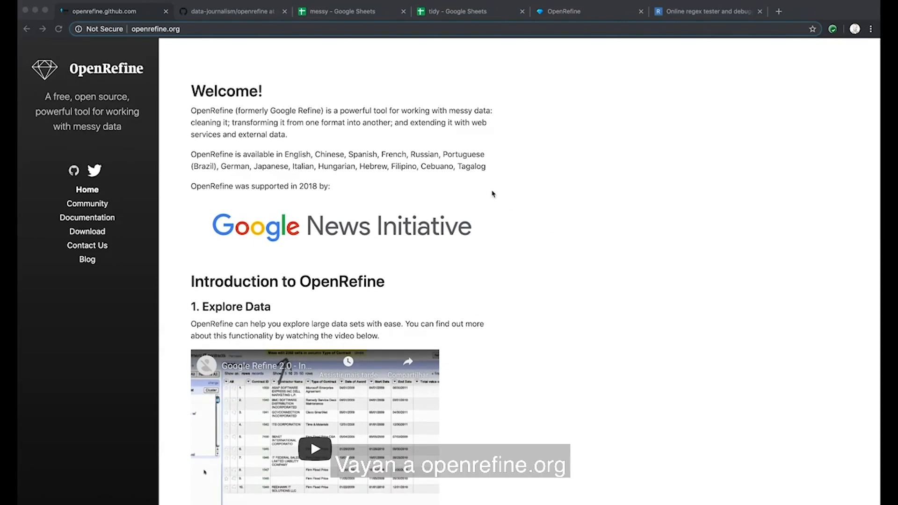
{"action": "scroll", "coordinate": [486, 220], "scroll_direction": "down", "scroll_amount": 1}
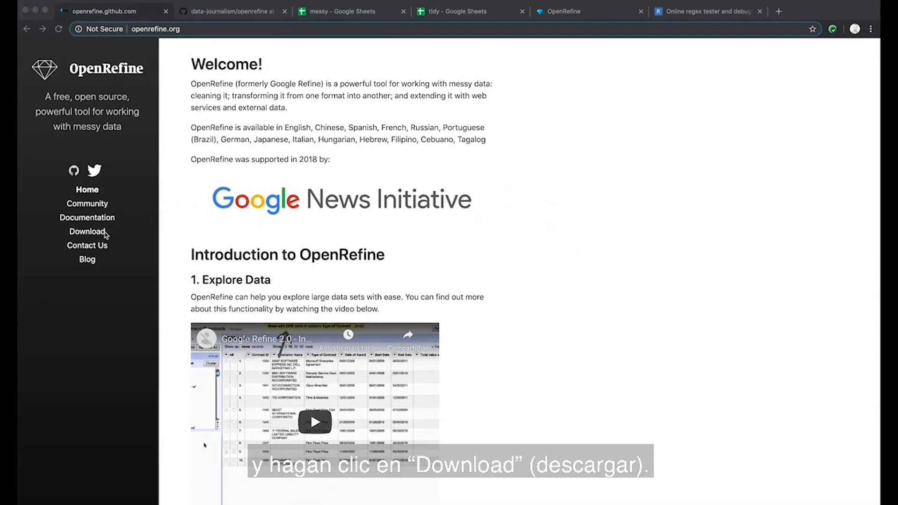
{"action": "left_click", "coordinate": [107, 233]}
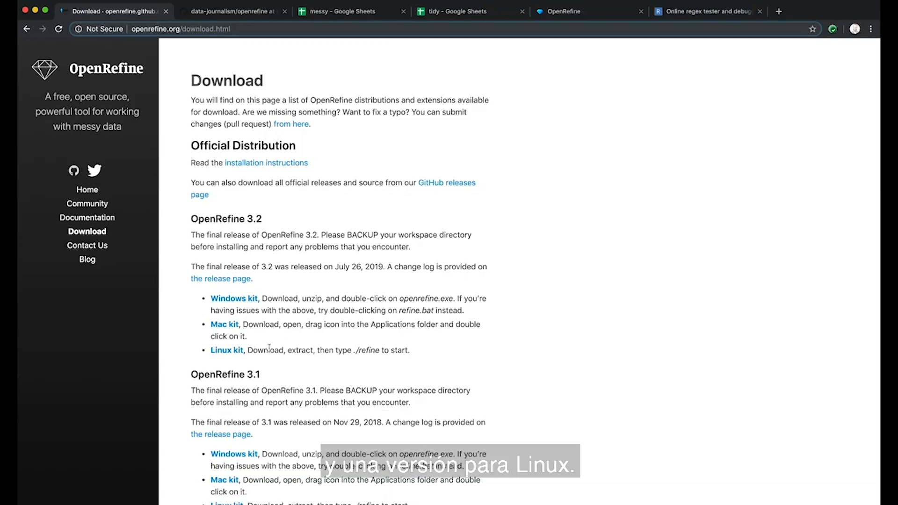
{"action": "scroll", "coordinate": [316, 343], "scroll_direction": "down", "scroll_amount": 3}
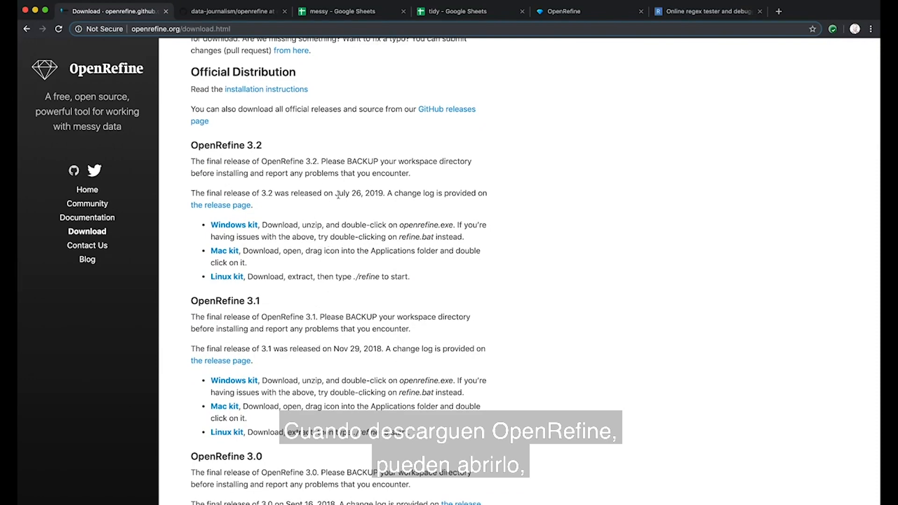
{"action": "scroll", "coordinate": [338, 195], "scroll_direction": "down", "scroll_amount": 1}
{"action": "scroll", "coordinate": [329, 195], "scroll_direction": "up", "scroll_amount": 4}
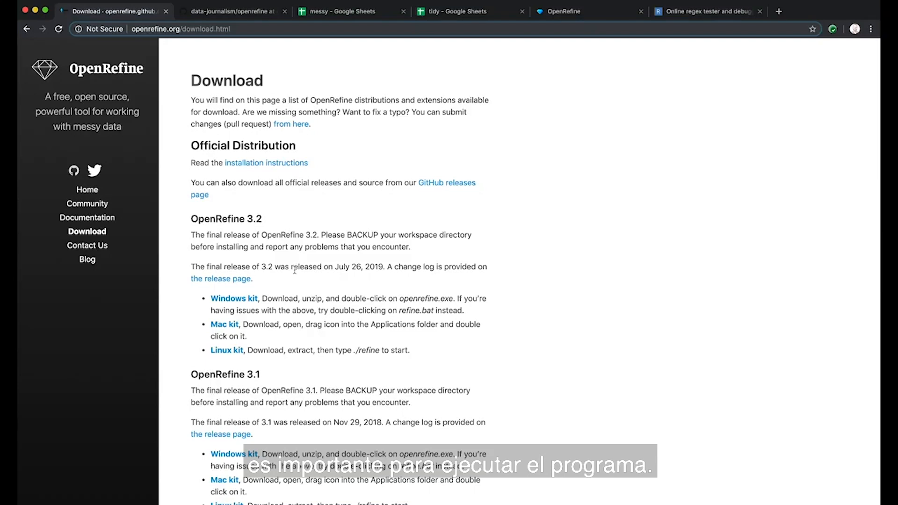
Switch to the data-journalism/openrefine tutorial on GitHub and read its introduction, example spreadsheet, envisioned tidy fields and import instructions
{"action": "left_click", "coordinate": [237, 11]}
{"action": "scroll", "coordinate": [299, 191], "scroll_direction": "up", "scroll_amount": 2}
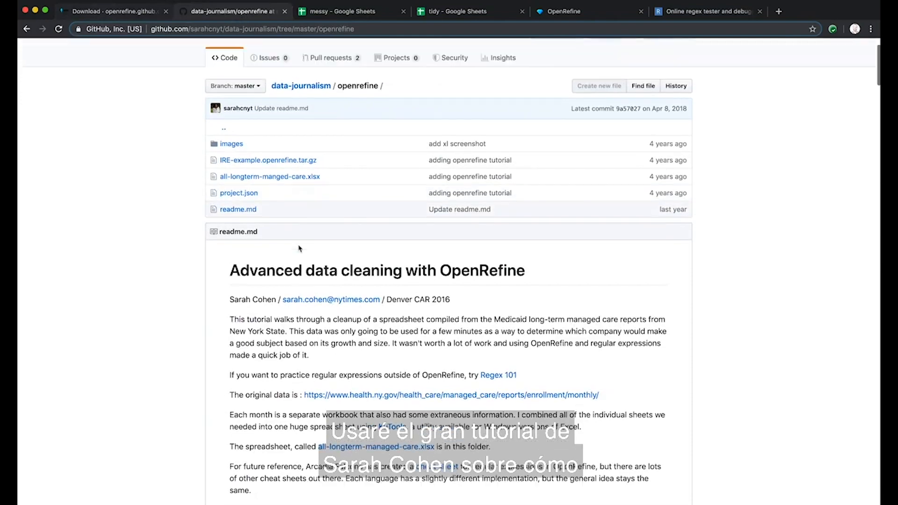
{"action": "scroll", "coordinate": [299, 250], "scroll_direction": "down", "scroll_amount": 7}
{"action": "scroll", "coordinate": [299, 249], "scroll_direction": "up", "scroll_amount": 1}
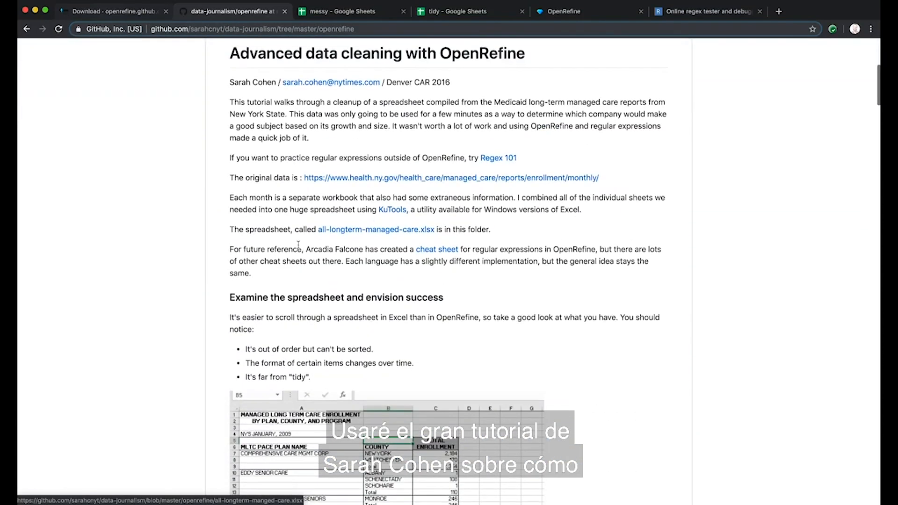
{"action": "scroll", "coordinate": [299, 246], "scroll_direction": "down", "scroll_amount": 8}
{"action": "scroll", "coordinate": [298, 244], "scroll_direction": "down", "scroll_amount": 11}
{"action": "scroll", "coordinate": [298, 243], "scroll_direction": "up", "scroll_amount": 11}
{"action": "scroll", "coordinate": [298, 244], "scroll_direction": "up", "scroll_amount": 3}
{"action": "scroll", "coordinate": [298, 244], "scroll_direction": "down", "scroll_amount": 3}
{"action": "scroll", "coordinate": [298, 244], "scroll_direction": "down", "scroll_amount": 11}
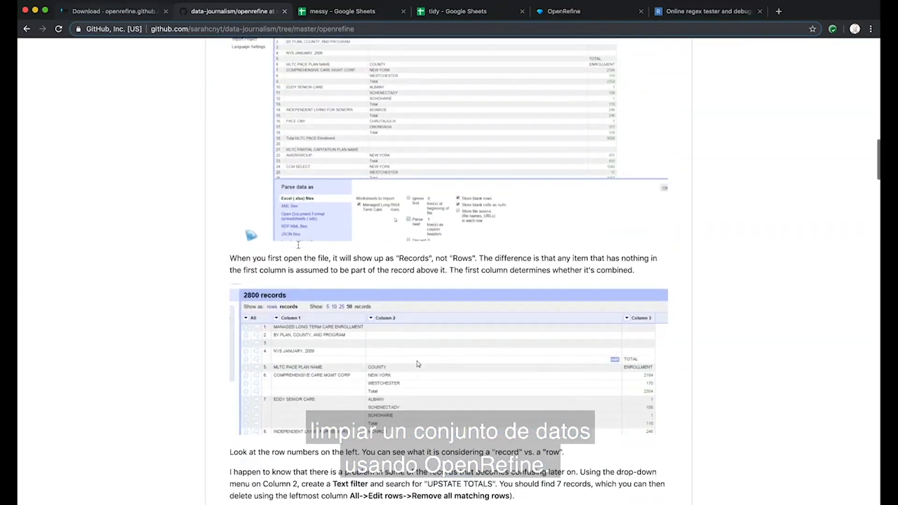
{"action": "scroll", "coordinate": [298, 243], "scroll_direction": "up", "scroll_amount": 12}
{"action": "scroll", "coordinate": [298, 243], "scroll_direction": "down", "scroll_amount": 5}
{"action": "scroll", "coordinate": [298, 245], "scroll_direction": "up", "scroll_amount": 4}
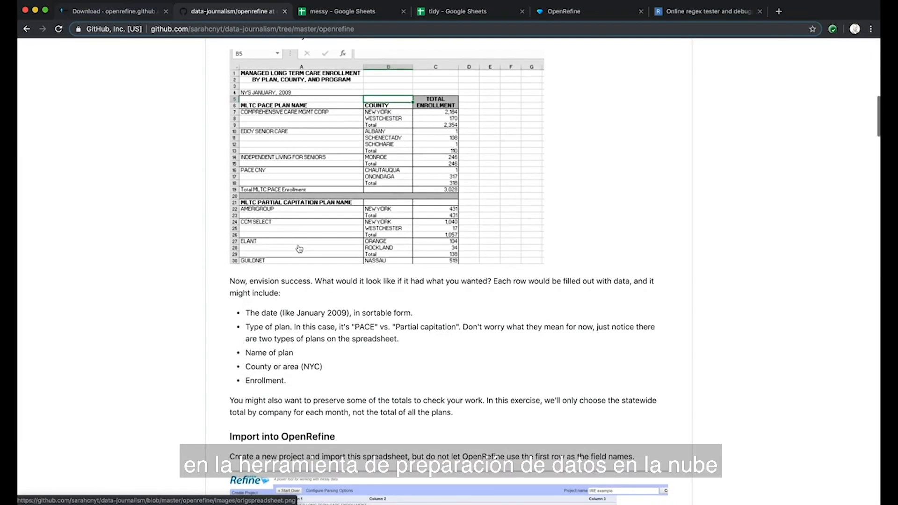
{"action": "scroll", "coordinate": [300, 248], "scroll_direction": "down", "scroll_amount": 5}
{"action": "scroll", "coordinate": [300, 248], "scroll_direction": "up", "scroll_amount": 8}
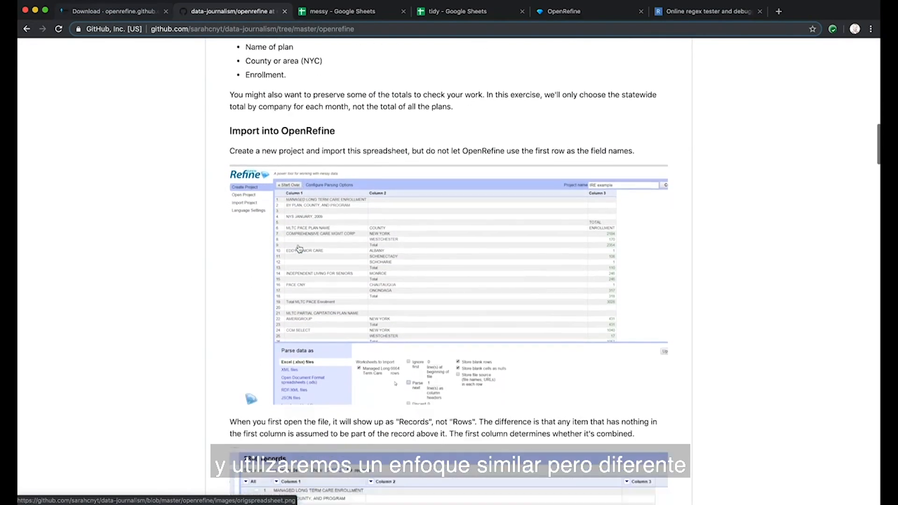
{"action": "scroll", "coordinate": [299, 249], "scroll_direction": "down", "scroll_amount": 3}
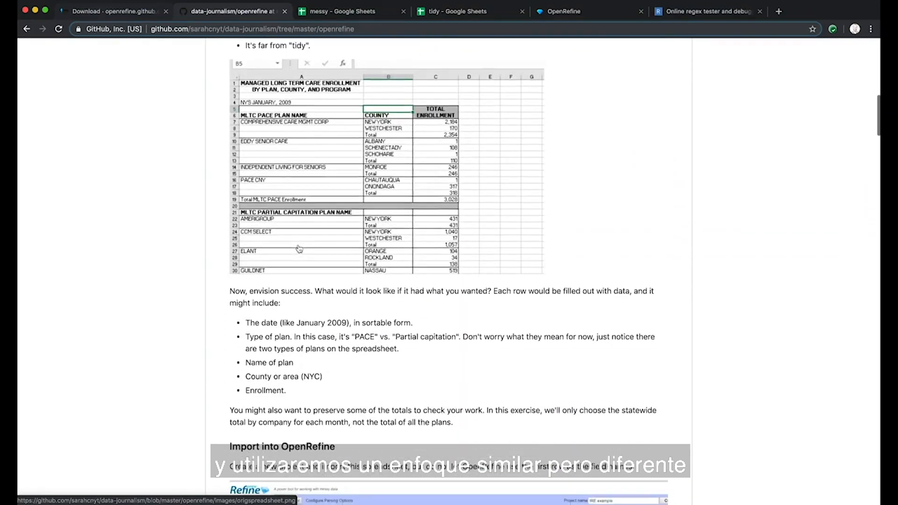
{"action": "scroll", "coordinate": [299, 248], "scroll_direction": "up", "scroll_amount": 9}
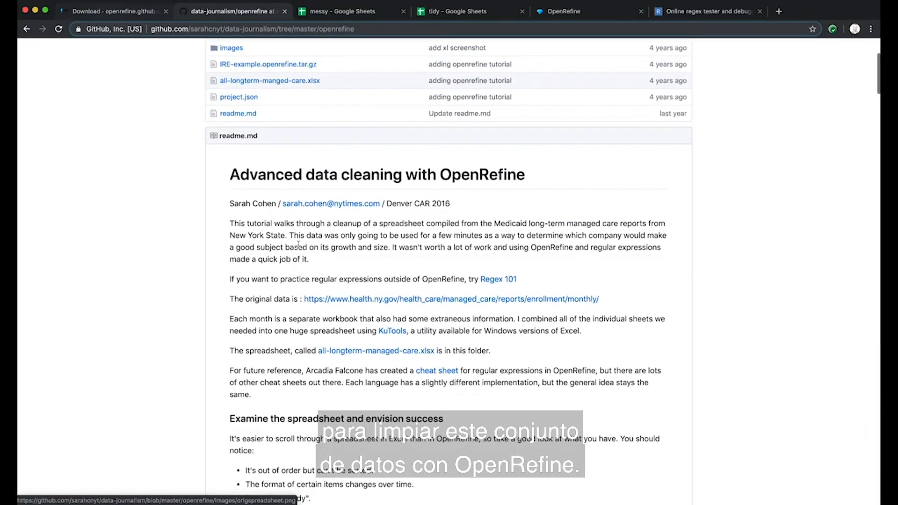
{"action": "scroll", "coordinate": [300, 248], "scroll_direction": "down", "scroll_amount": 9}
{"action": "scroll", "coordinate": [299, 244], "scroll_direction": "up", "scroll_amount": 7}
{"action": "scroll", "coordinate": [298, 244], "scroll_direction": "up", "scroll_amount": 1}
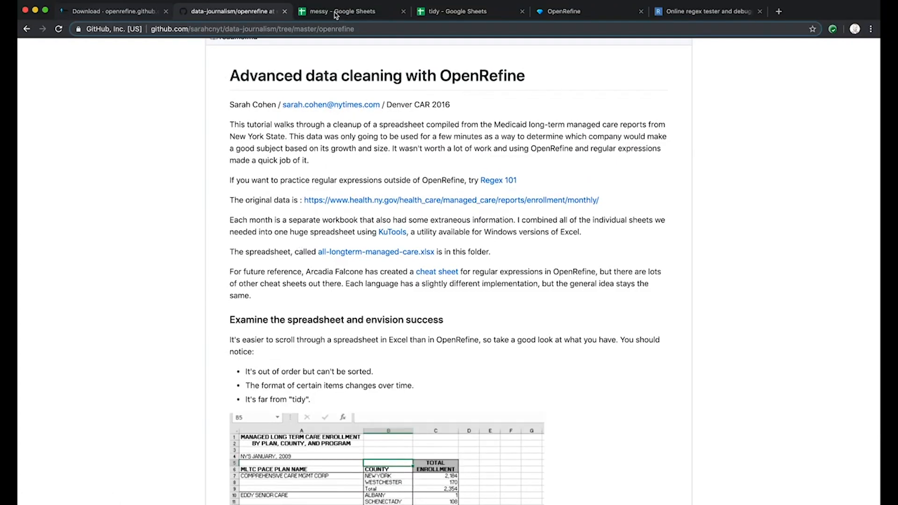
Switch to the messy Google Sheets file and examine how the first monthly enrollment blocks lay out plan, county and enrollment
{"action": "left_click", "coordinate": [350, 18]}
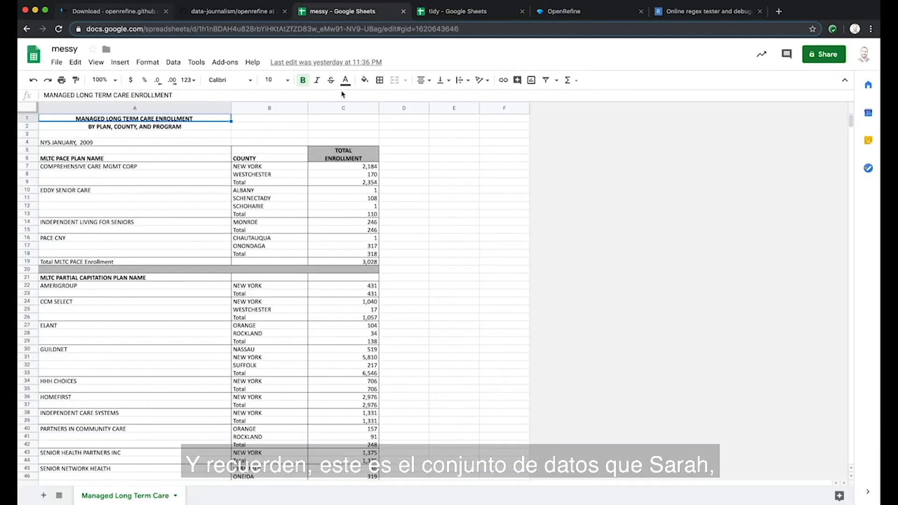
{"action": "scroll", "coordinate": [245, 273], "scroll_direction": "down", "scroll_amount": 5}
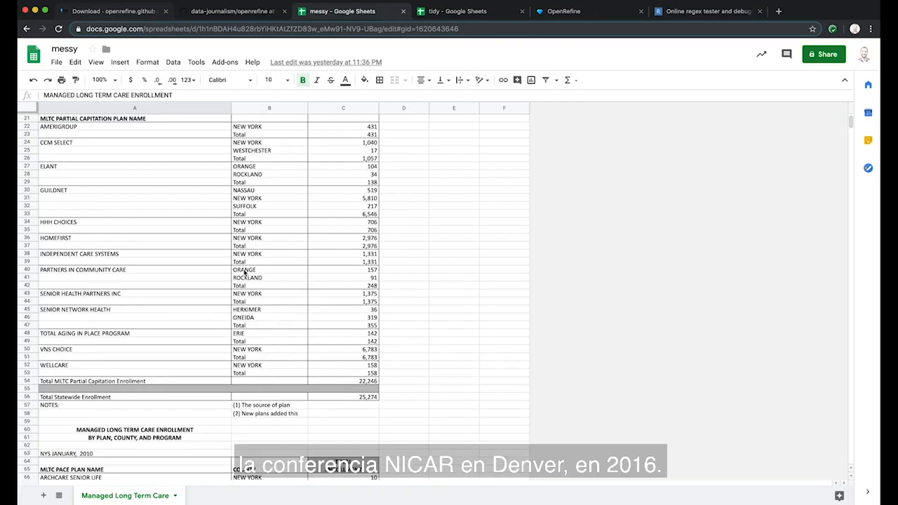
{"action": "scroll", "coordinate": [251, 255], "scroll_direction": "down", "scroll_amount": 3}
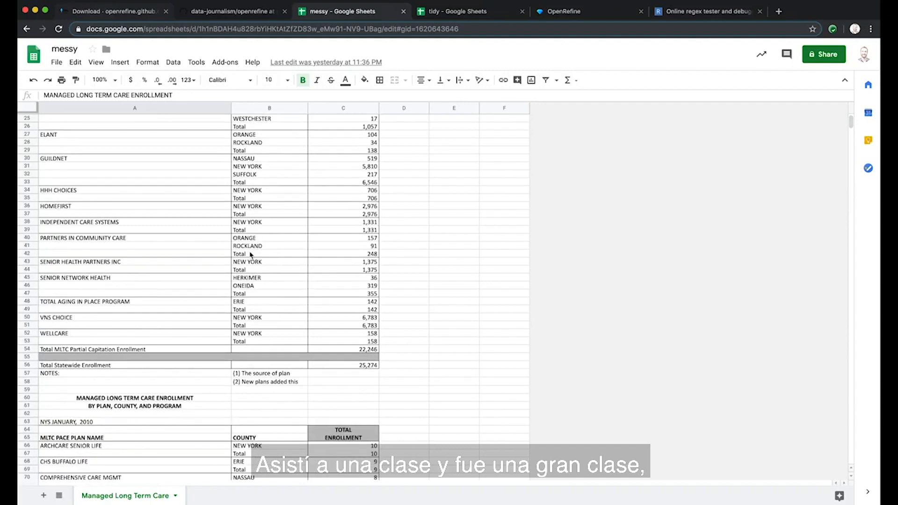
{"action": "scroll", "coordinate": [251, 255], "scroll_direction": "up", "scroll_amount": 3}
{"action": "scroll", "coordinate": [251, 256], "scroll_direction": "up", "scroll_amount": 5}
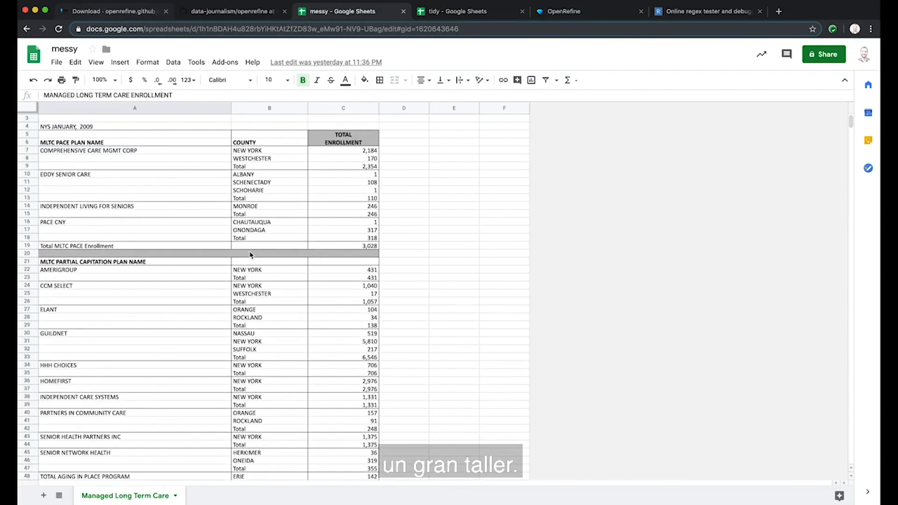
{"action": "scroll", "coordinate": [250, 256], "scroll_direction": "down", "scroll_amount": 20}
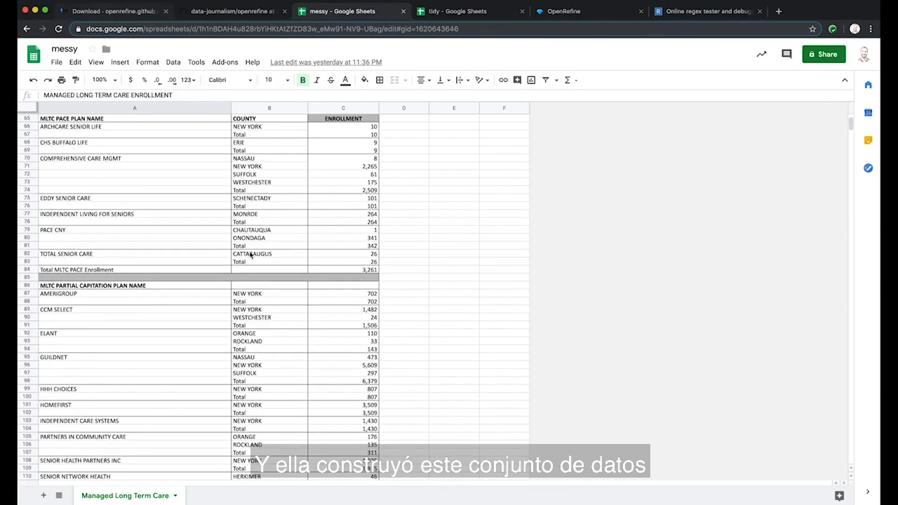
{"action": "scroll", "coordinate": [251, 255], "scroll_direction": "up", "scroll_amount": 20}
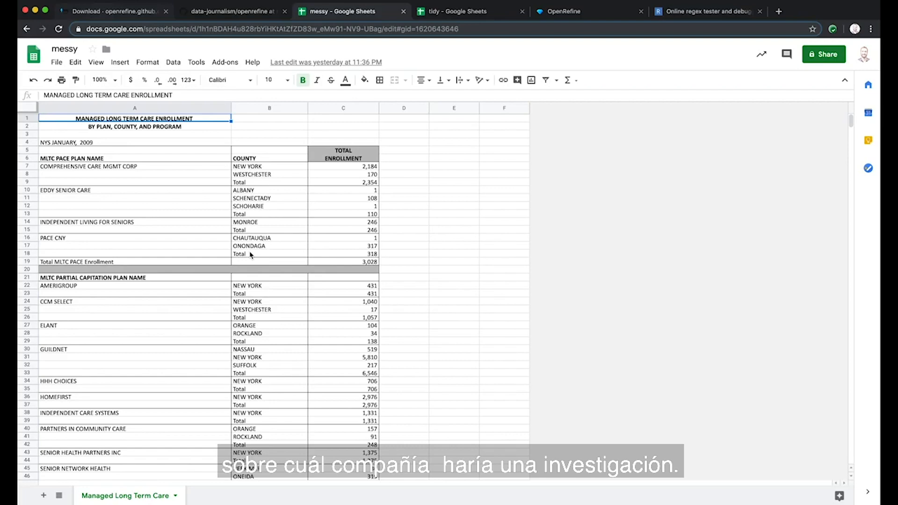
Examine the further monthly blocks stacked down the messy sheet to the March 2009 report, and return to row 1
{"action": "scroll", "coordinate": [251, 255], "scroll_direction": "down", "scroll_amount": 20}
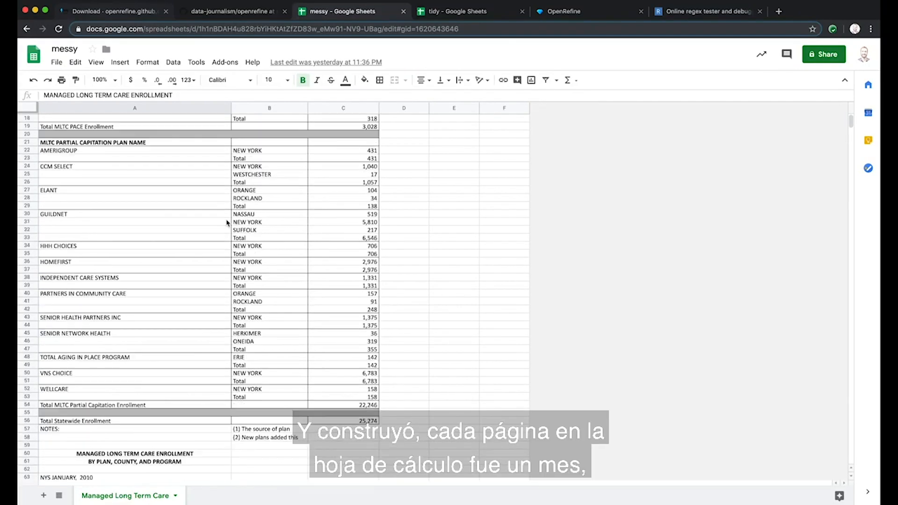
{"action": "scroll", "coordinate": [227, 223], "scroll_direction": "down", "scroll_amount": 15}
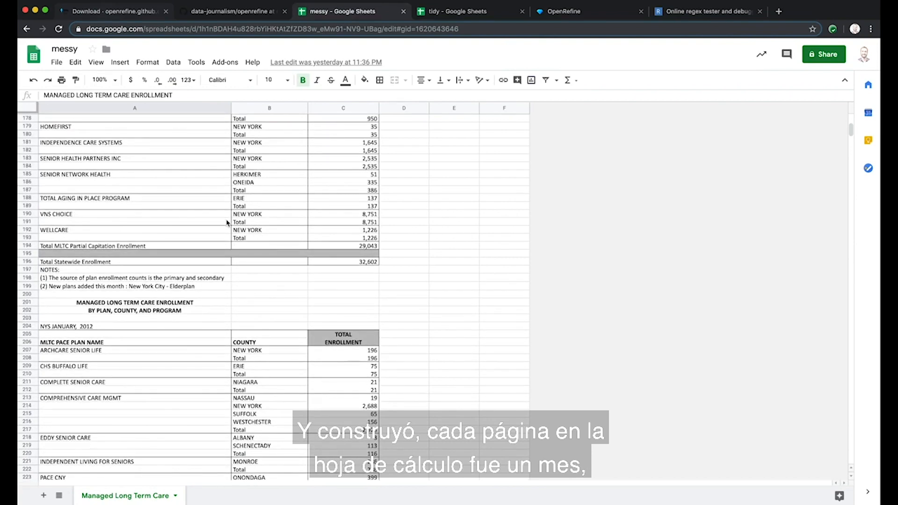
{"action": "scroll", "coordinate": [227, 223], "scroll_direction": "down", "scroll_amount": 20}
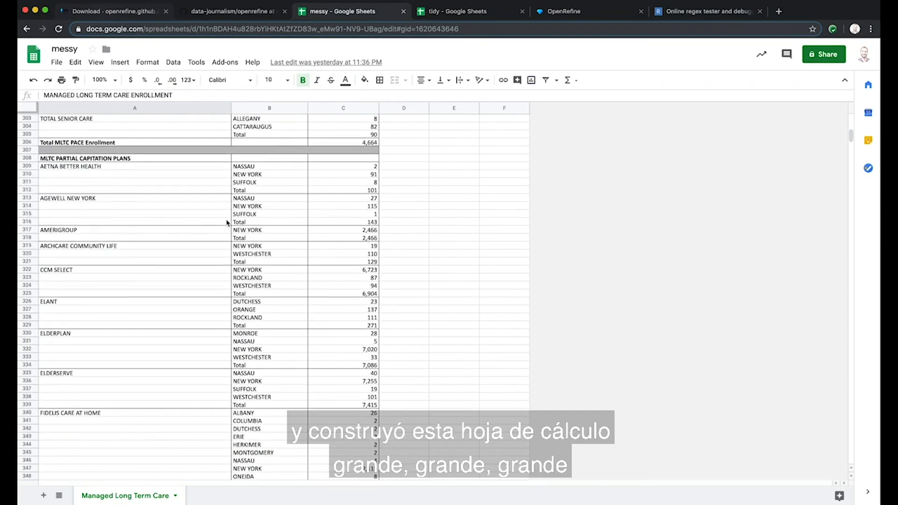
{"action": "scroll", "coordinate": [227, 223], "scroll_direction": "down", "scroll_amount": 20}
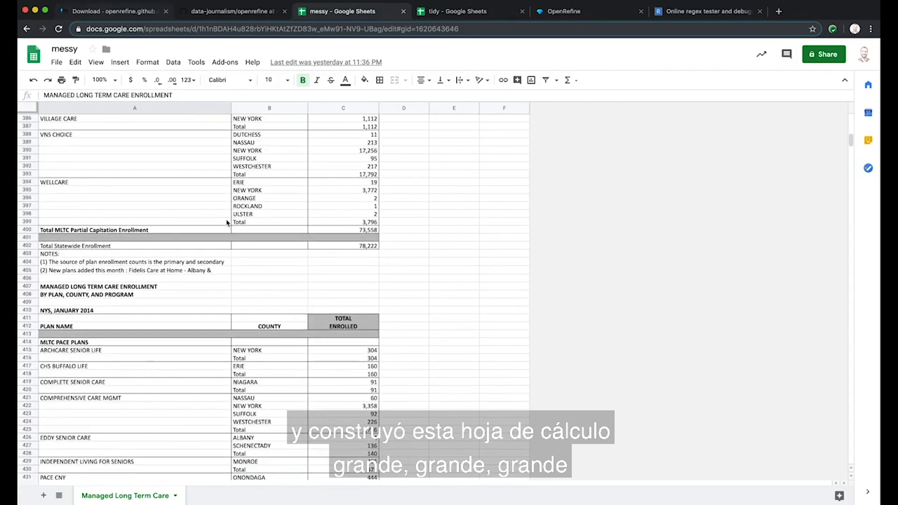
{"action": "scroll", "coordinate": [227, 223], "scroll_direction": "down", "scroll_amount": 20}
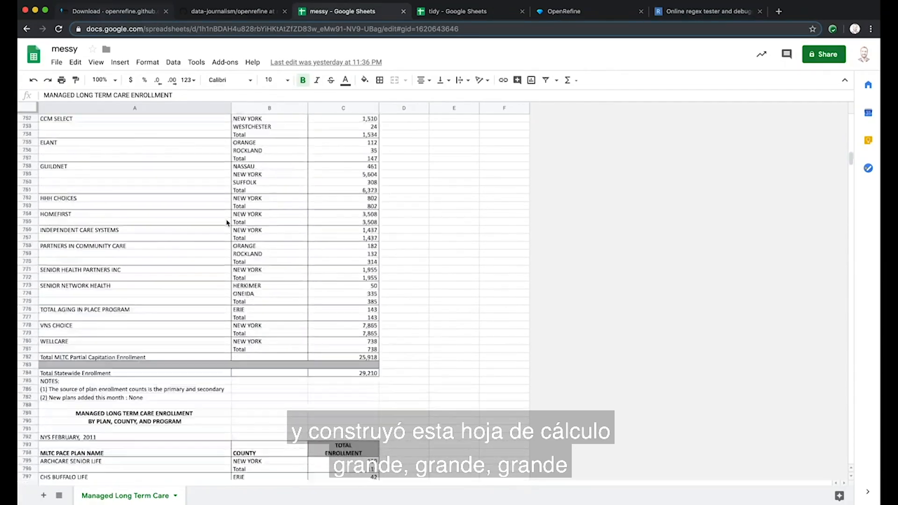
{"action": "scroll", "coordinate": [227, 223], "scroll_direction": "down", "scroll_amount": 20}
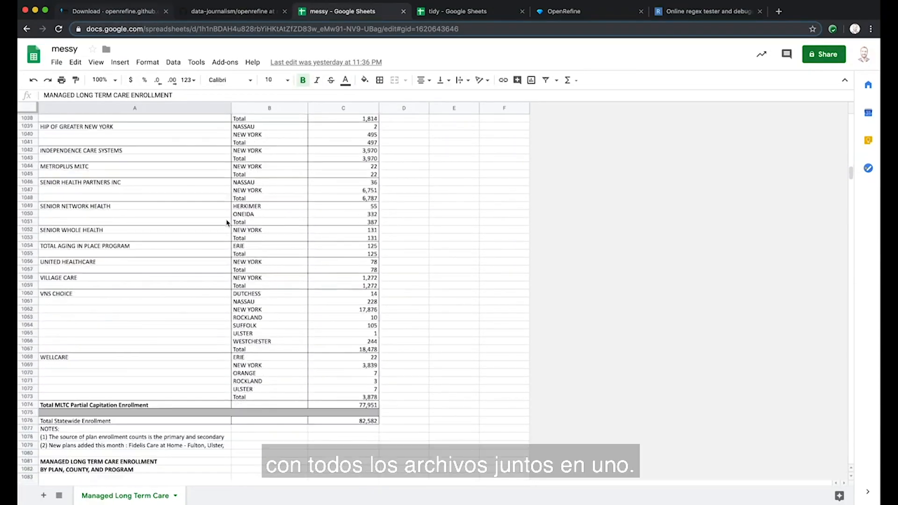
{"action": "scroll", "coordinate": [227, 223], "scroll_direction": "down", "scroll_amount": 20}
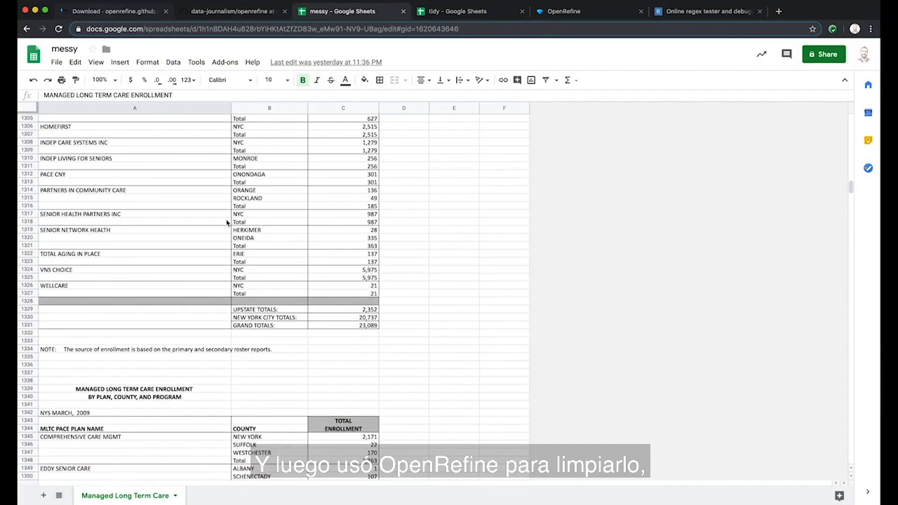
{"action": "left_click", "coordinate": [247, 183]}
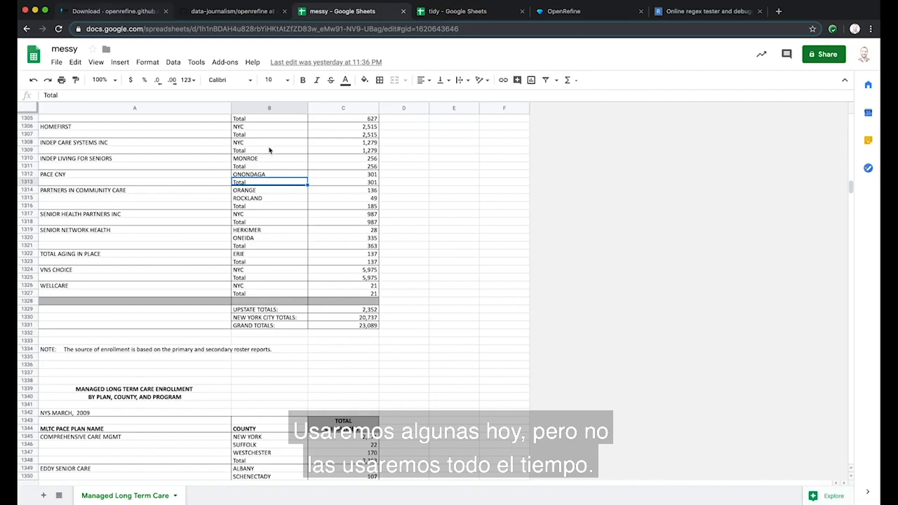
{"action": "scroll", "coordinate": [277, 176], "scroll_direction": "up", "scroll_amount": 20}
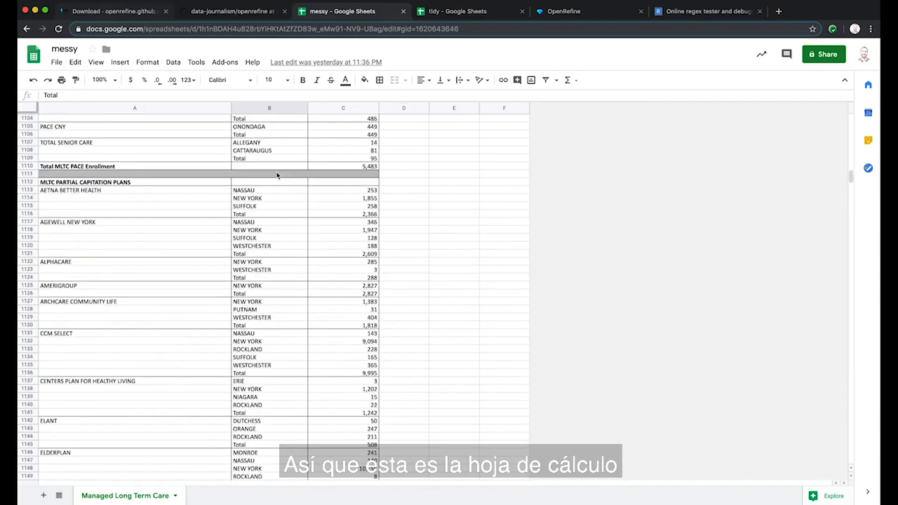
{"action": "scroll", "coordinate": [277, 176], "scroll_direction": "up", "scroll_amount": 20}
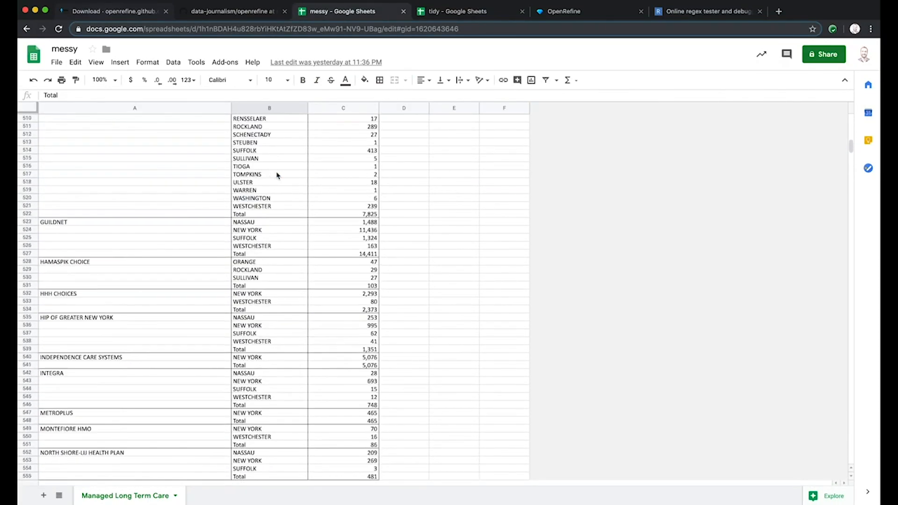
{"action": "scroll", "coordinate": [277, 176], "scroll_direction": "up", "scroll_amount": 20}
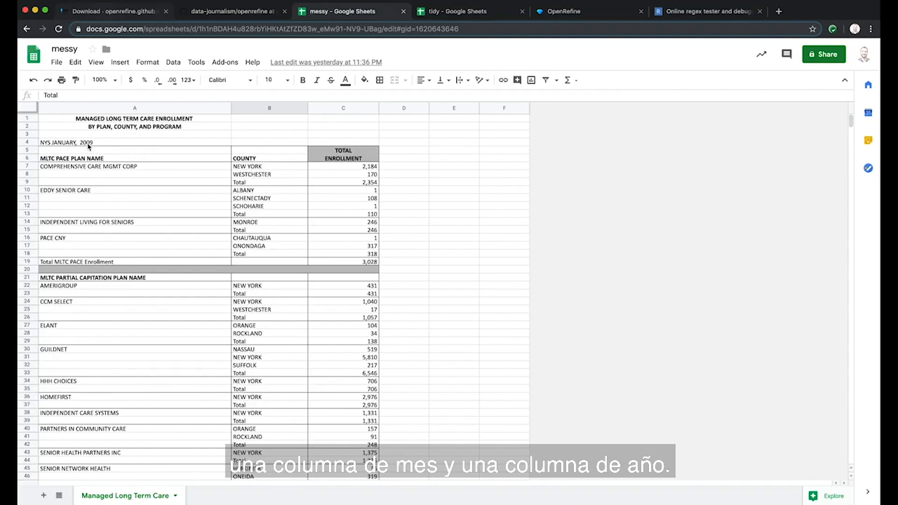
Switch to the tidy Google Sheets file and examine its Plan, County, Enrollment, Month and Year columns
{"action": "left_click", "coordinate": [450, 13]}
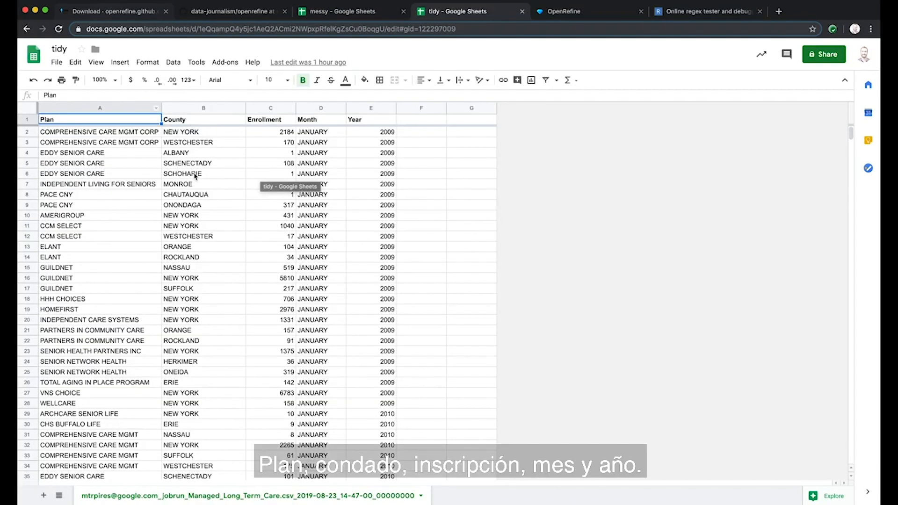
{"action": "left_click", "coordinate": [195, 209]}
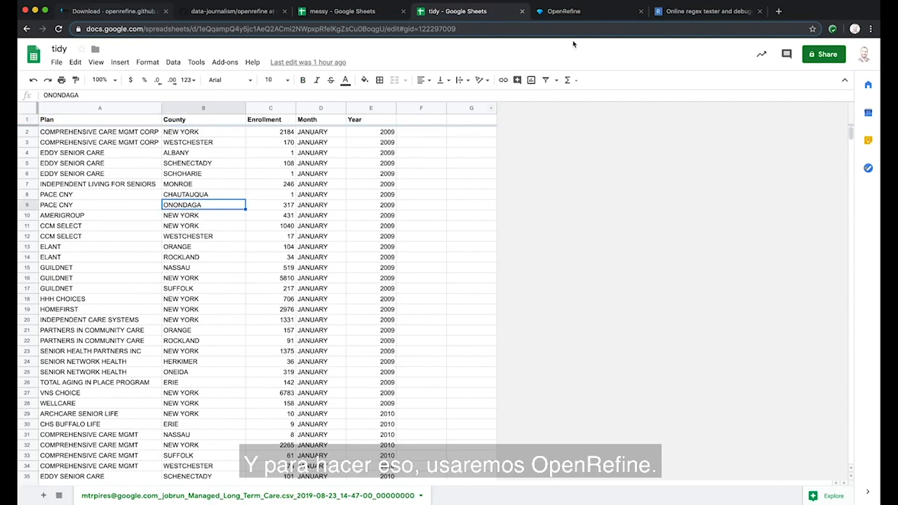
Return to the GitHub tutorial, skim its record filtering and regular expression sections, and go back to its beginning
{"action": "left_click", "coordinate": [243, 14]}
{"action": "scroll", "coordinate": [282, 216], "scroll_direction": "down", "scroll_amount": 20}
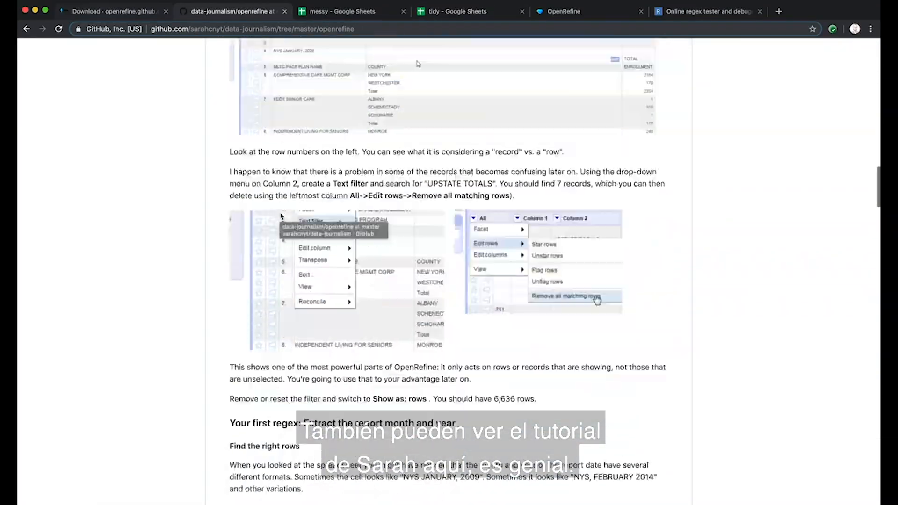
{"action": "scroll", "coordinate": [281, 216], "scroll_direction": "down", "scroll_amount": 10}
{"action": "scroll", "coordinate": [281, 216], "scroll_direction": "up", "scroll_amount": 20}
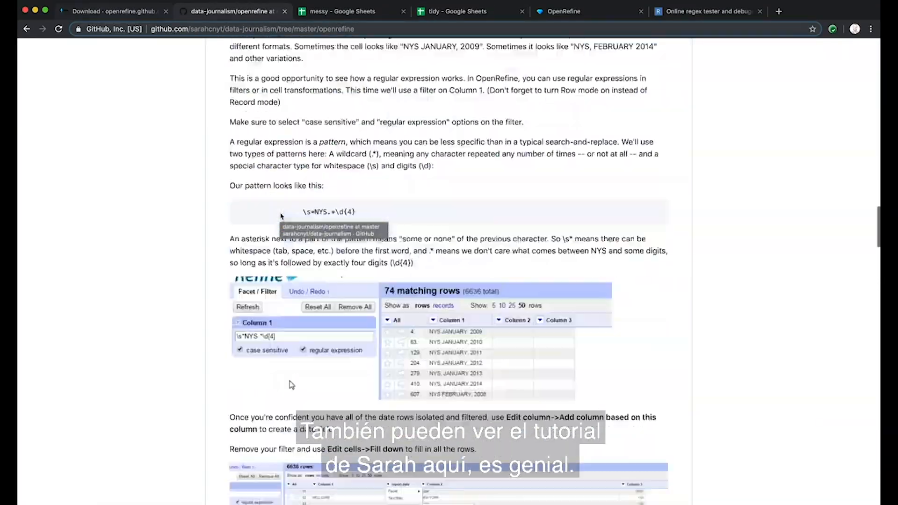
{"action": "scroll", "coordinate": [281, 216], "scroll_direction": "up", "scroll_amount": 8}
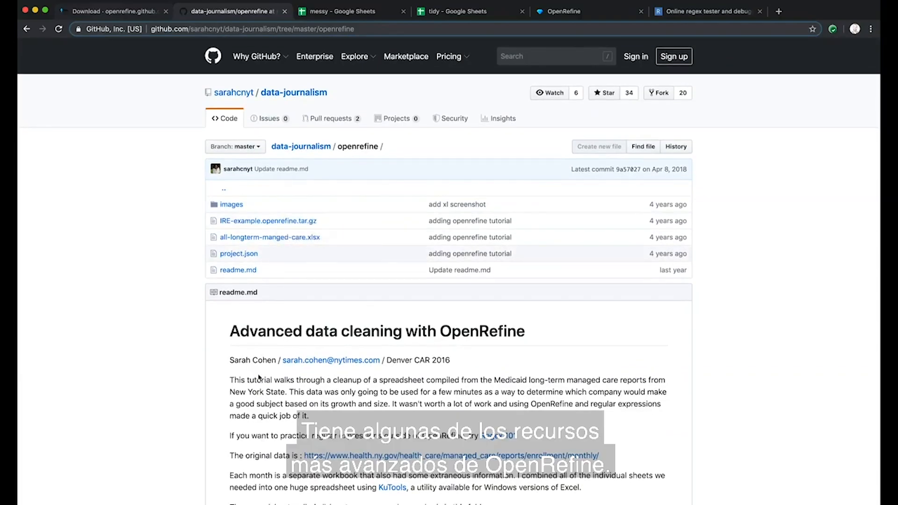
Skim the tutorial's section on importing into OpenRefine and return to the introduction below the file list
{"action": "scroll", "coordinate": [259, 377], "scroll_direction": "down", "scroll_amount": 20}
{"action": "scroll", "coordinate": [259, 377], "scroll_direction": "down", "scroll_amount": 10}
{"action": "scroll", "coordinate": [259, 377], "scroll_direction": "up", "scroll_amount": 20}
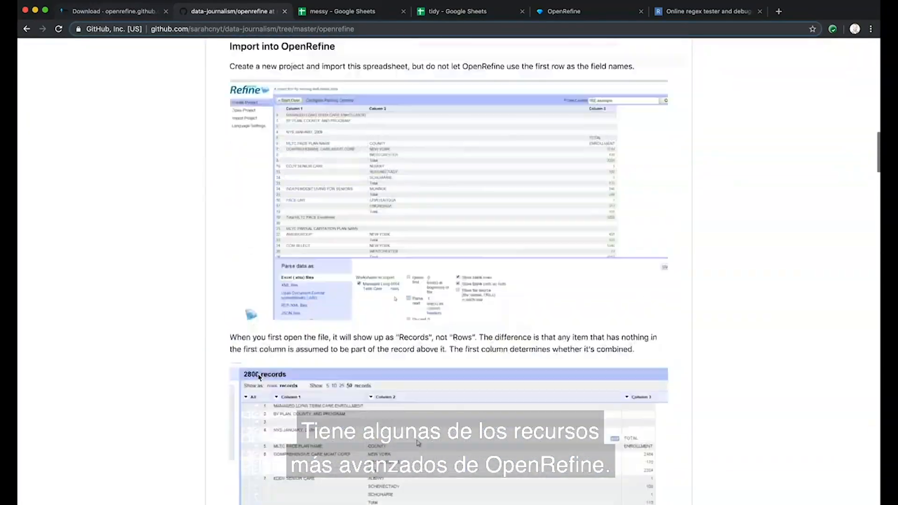
{"action": "scroll", "coordinate": [258, 377], "scroll_direction": "up", "scroll_amount": 2}
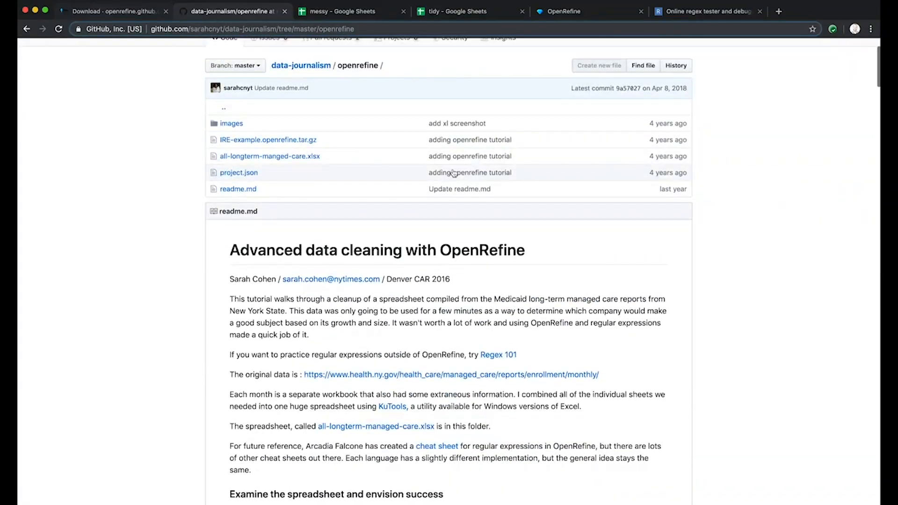
Switch to OpenRefine and review the data sources for a new project: clipboard, web addresses and this computer
{"action": "left_click", "coordinate": [572, 15]}
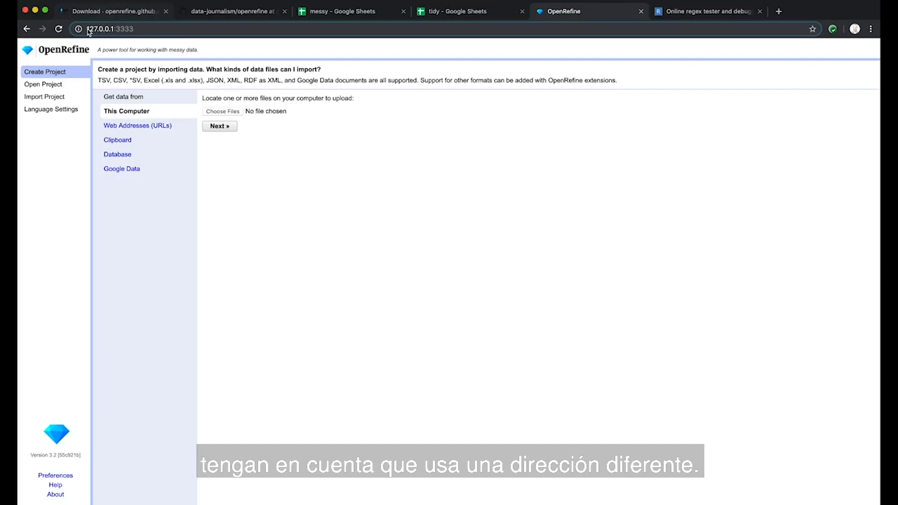
{"action": "left_click", "coordinate": [110, 32]}
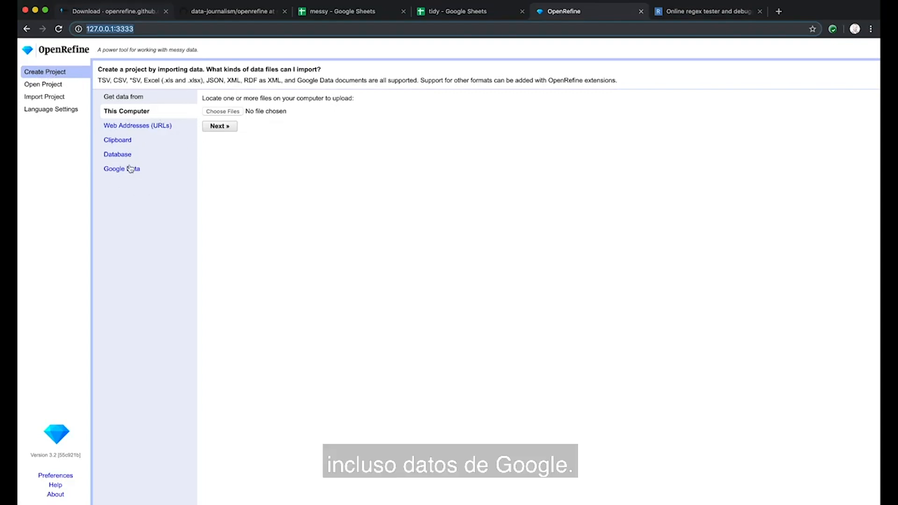
{"action": "left_click", "coordinate": [123, 140]}
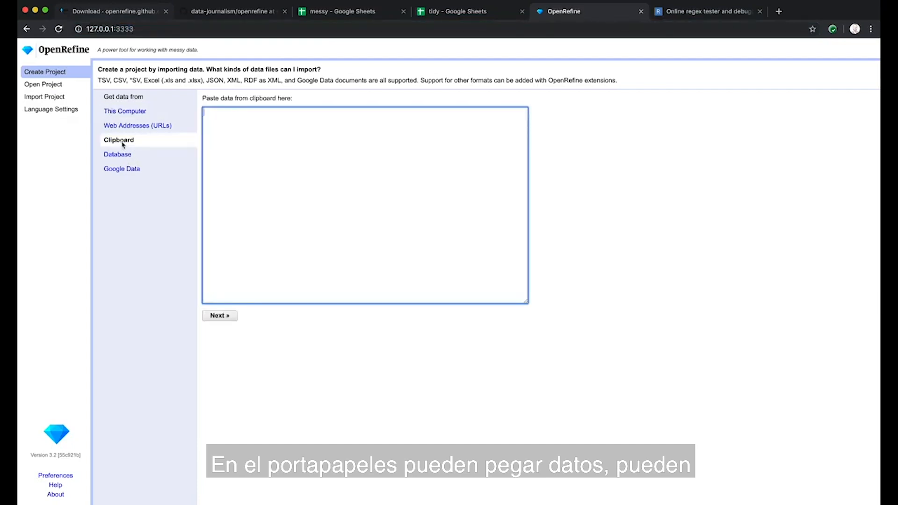
{"action": "left_click", "coordinate": [132, 126]}
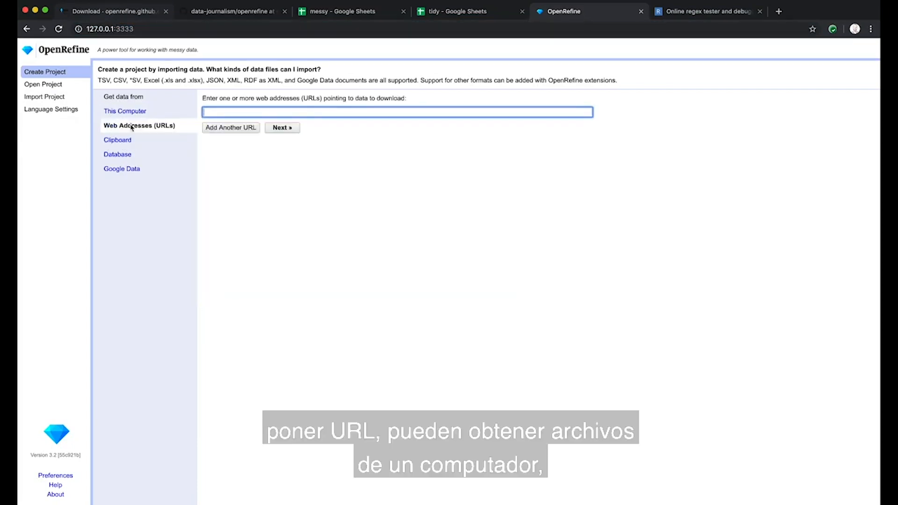
{"action": "left_click", "coordinate": [131, 112]}
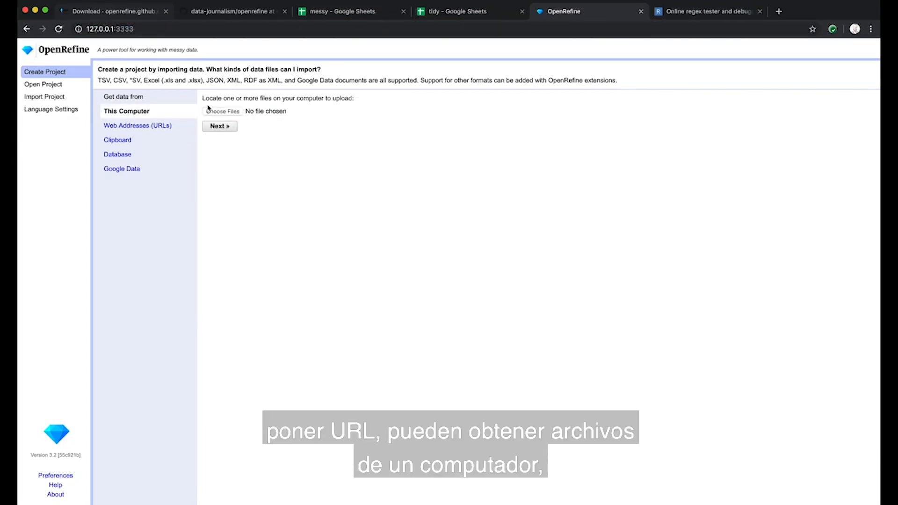
Look through the existing projects, project import and language settings, and return to creating a project
{"action": "left_click", "coordinate": [50, 84]}
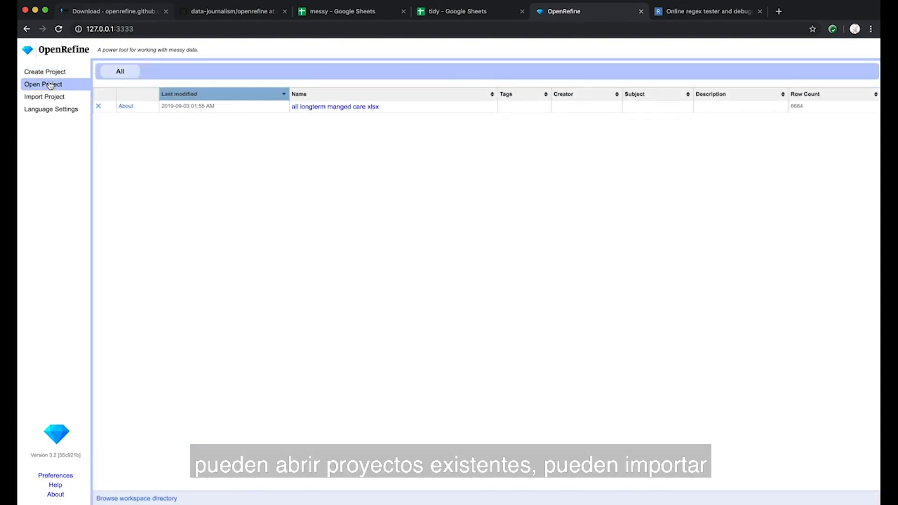
{"action": "left_click", "coordinate": [49, 98]}
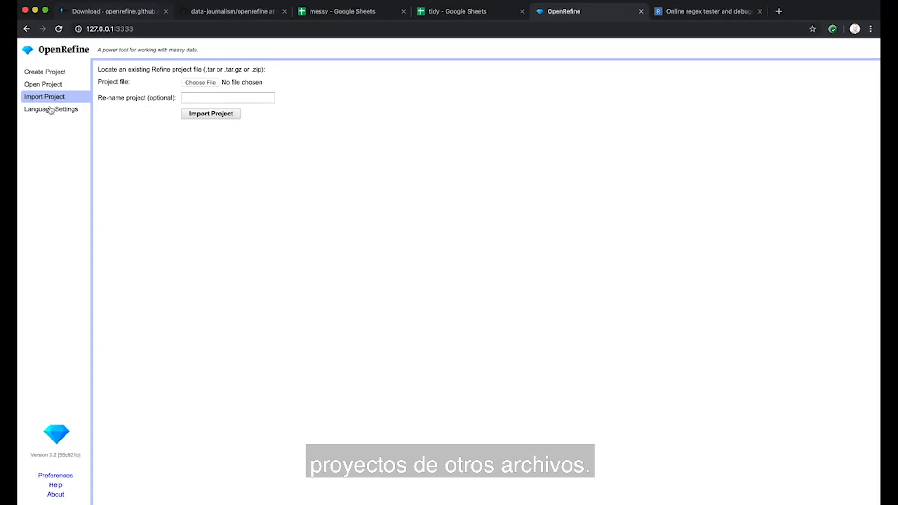
{"action": "left_click", "coordinate": [49, 109]}
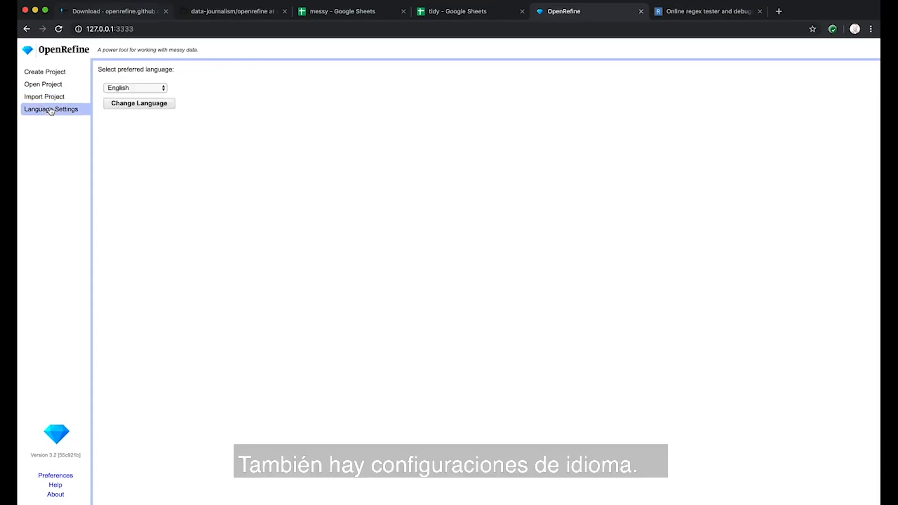
{"action": "left_click", "coordinate": [54, 74]}
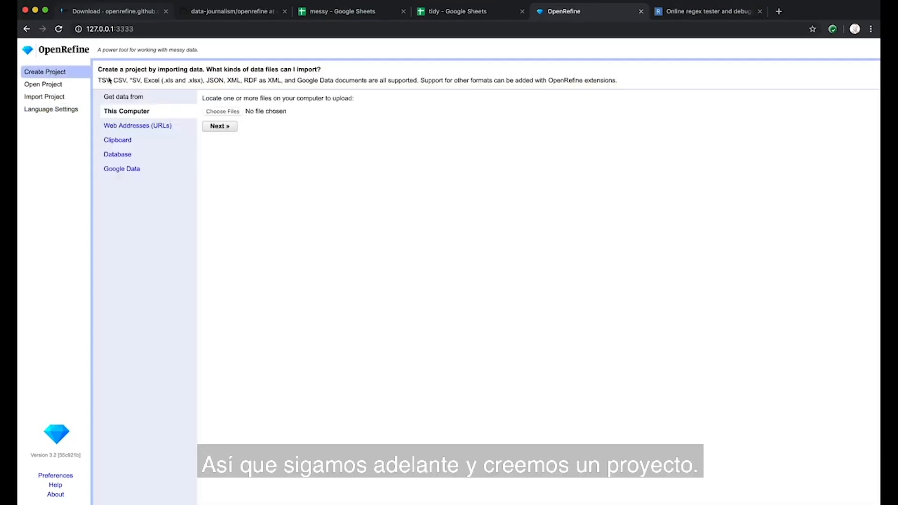
Choose the file all-longterm-manged-care.xlsx from the health care folder and load it into the import preview
{"action": "left_click", "coordinate": [228, 113]}
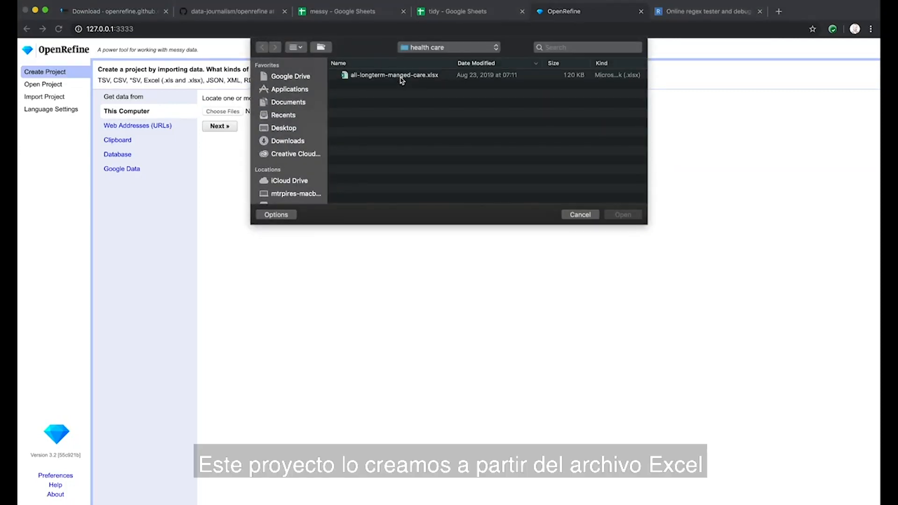
{"action": "left_click", "coordinate": [401, 76]}
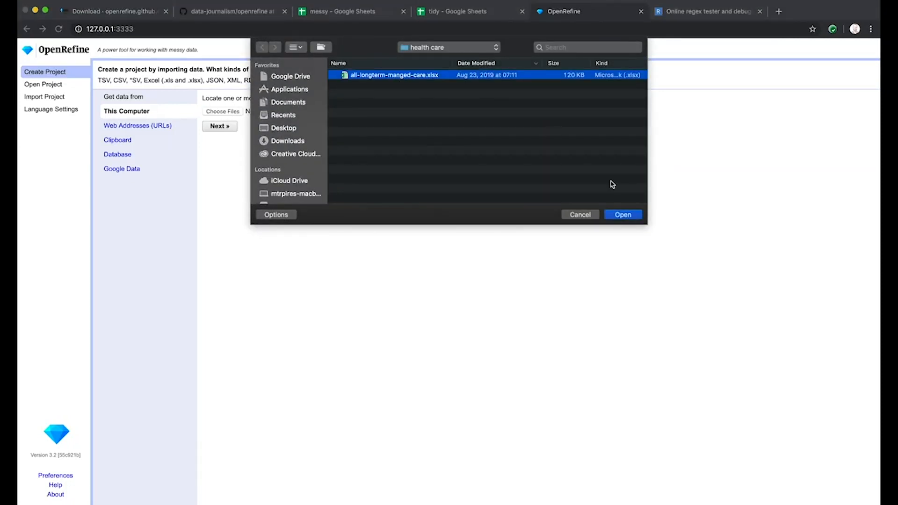
{"action": "left_click", "coordinate": [623, 214]}
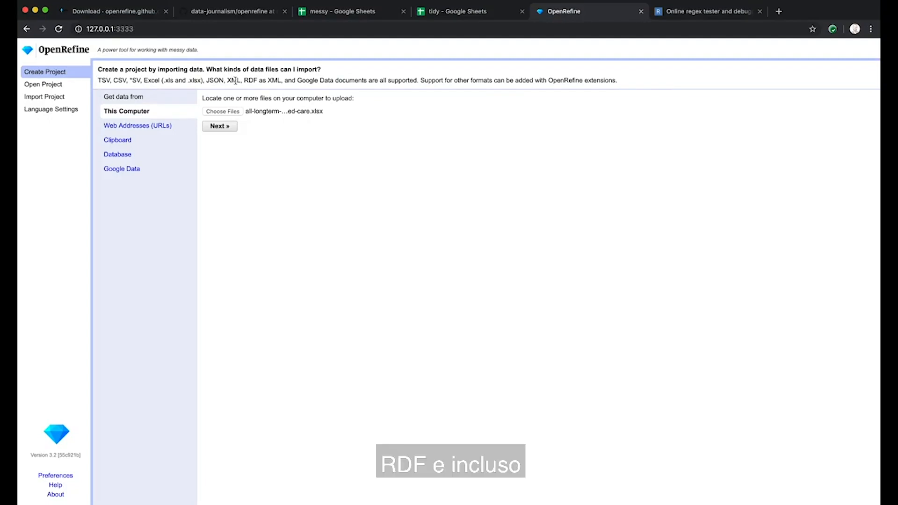
{"action": "left_click", "coordinate": [220, 127]}
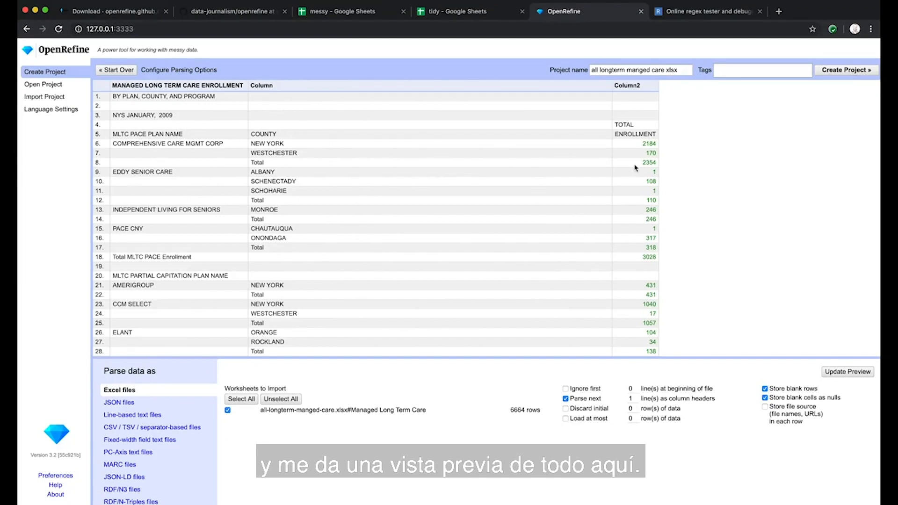
Name the new project NY Medicaid Plans
{"action": "left_click_drag", "start_coordinate": [684, 70], "coordinate": [570, 71]}
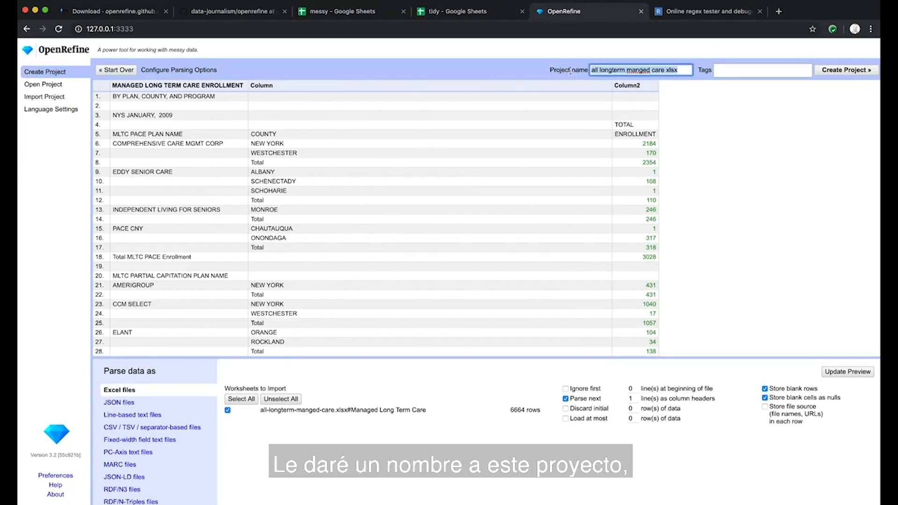
{"action": "type", "text": "NY"}
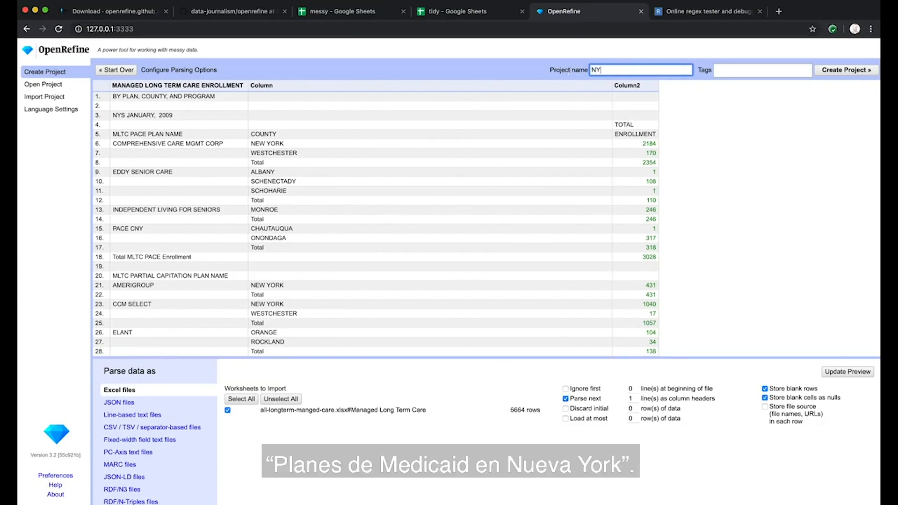
{"action": "type", "text": " Me"}
{"action": "left_click", "coordinate": [731, 143]}
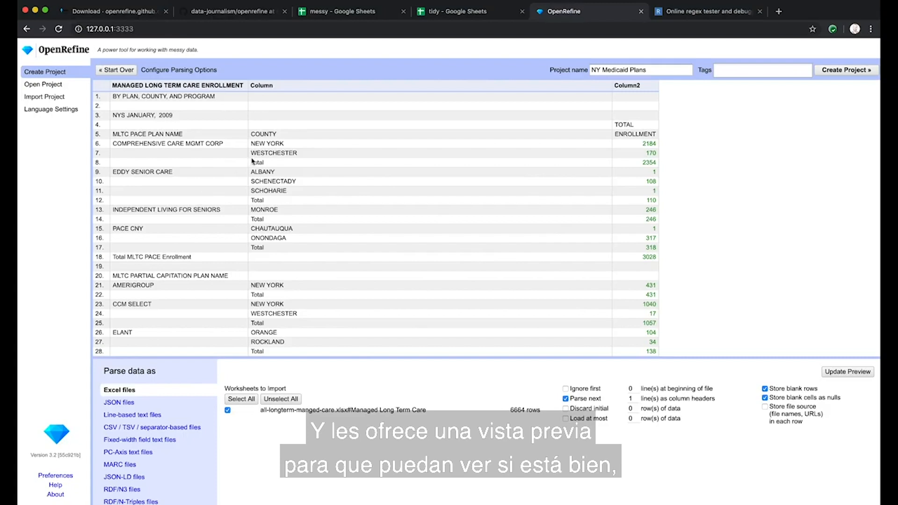
Examine the preview of the imported rows and the other file formats the data can be parsed as
{"action": "scroll", "coordinate": [253, 162], "scroll_direction": "down", "scroll_amount": 5}
{"action": "scroll", "coordinate": [262, 156], "scroll_direction": "up", "scroll_amount": 5}
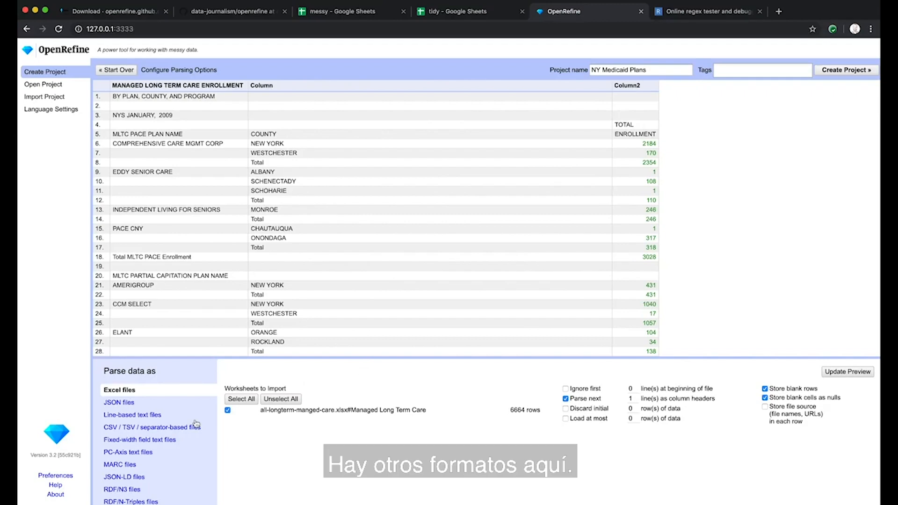
{"action": "scroll", "coordinate": [196, 424], "scroll_direction": "down", "scroll_amount": 3}
{"action": "scroll", "coordinate": [196, 424], "scroll_direction": "up", "scroll_amount": 3}
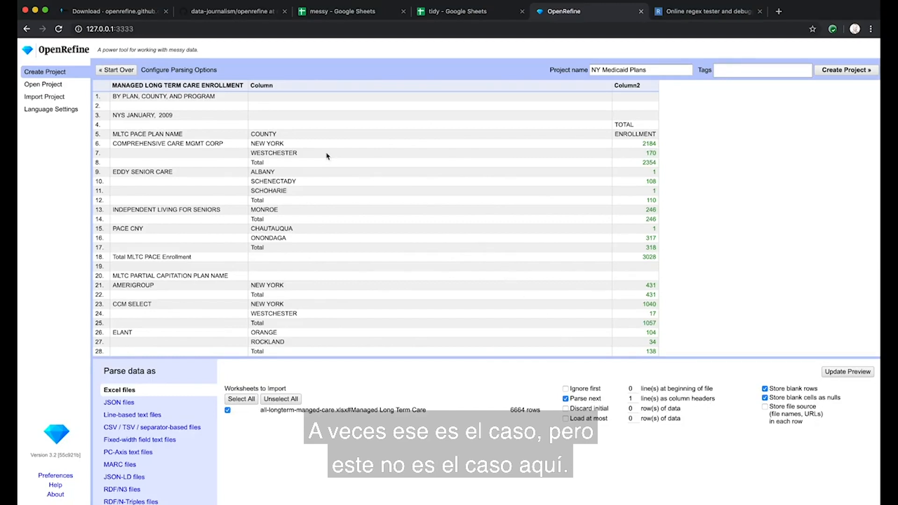
Check the first rows of the messy sheet, disable parsing the first line as column headers, and create the project
{"action": "left_click", "coordinate": [348, 11]}
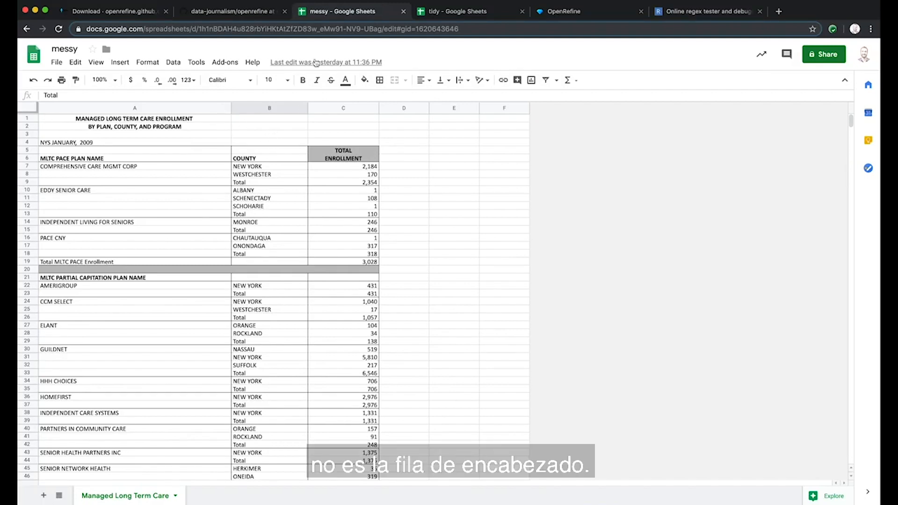
{"action": "left_click", "coordinate": [553, 18]}
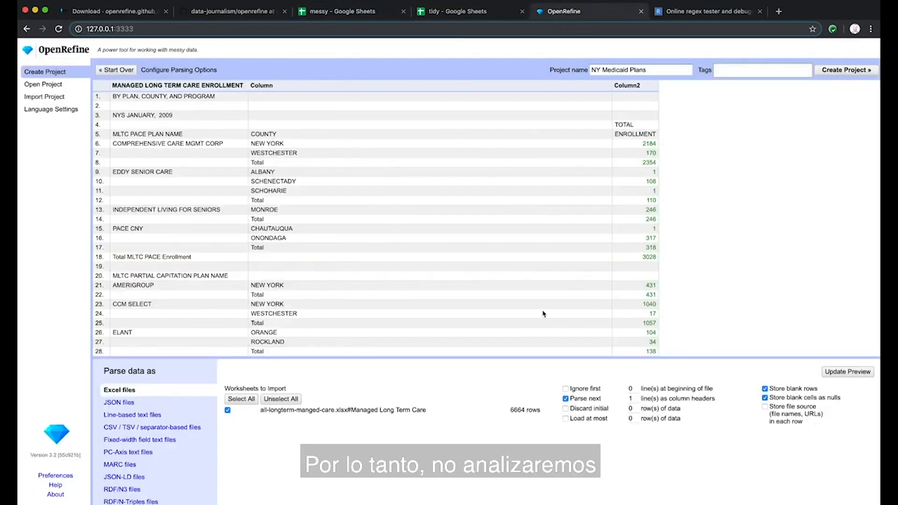
{"action": "left_click", "coordinate": [565, 398]}
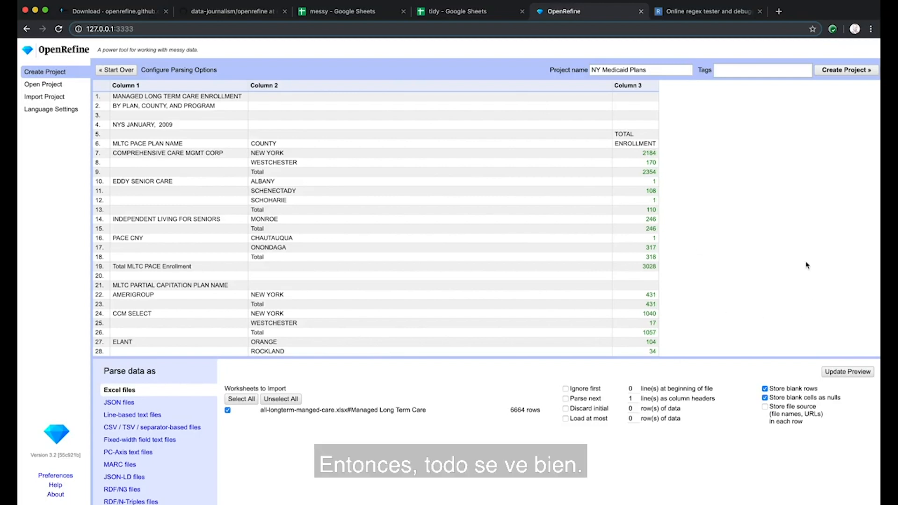
{"action": "left_click", "coordinate": [844, 71]}
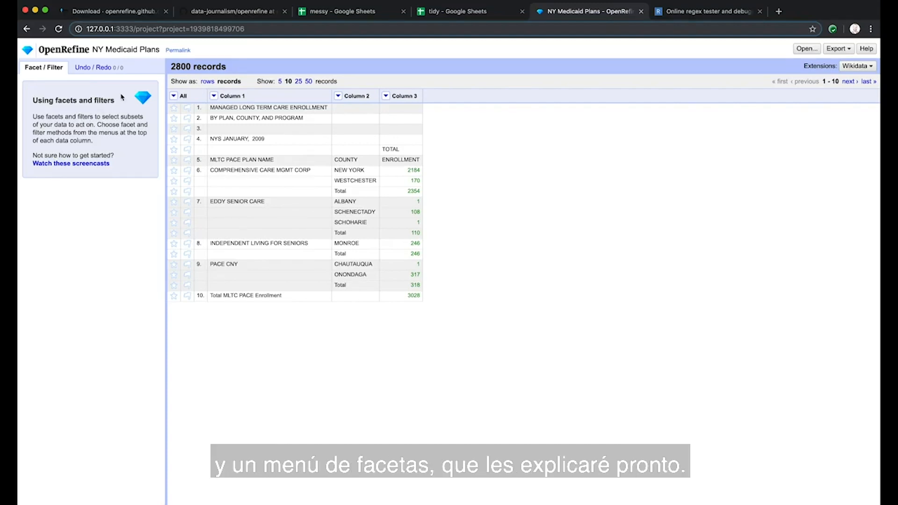
Compare the rows and records views of the table, and leave it displayed as rows
{"action": "left_click", "coordinate": [208, 81]}
{"action": "left_click", "coordinate": [227, 82]}
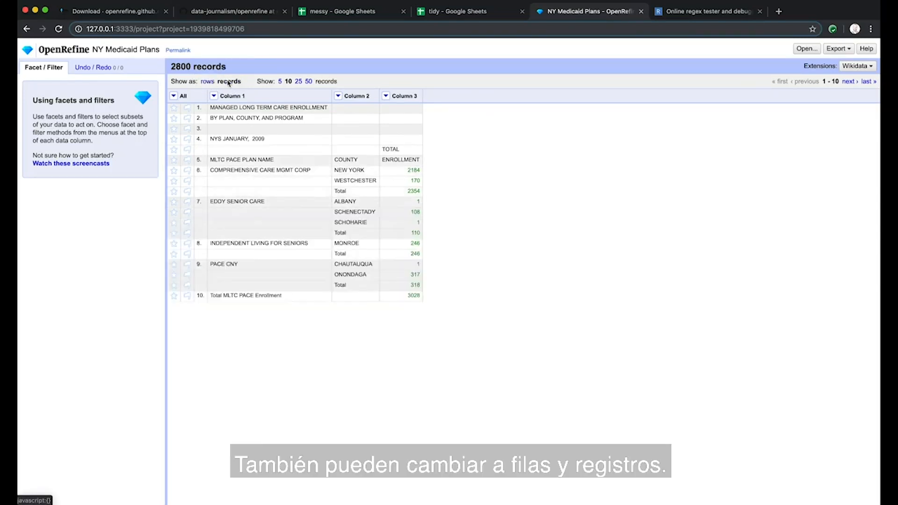
{"action": "left_click", "coordinate": [207, 82]}
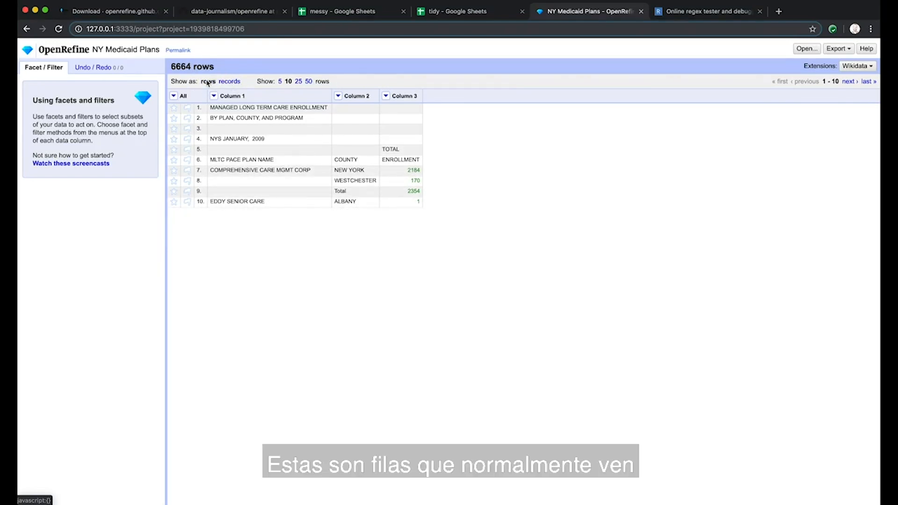
Check the last row number in the messy Google Sheets file and return to the NY Medicaid Plans project
{"action": "left_click", "coordinate": [344, 12]}
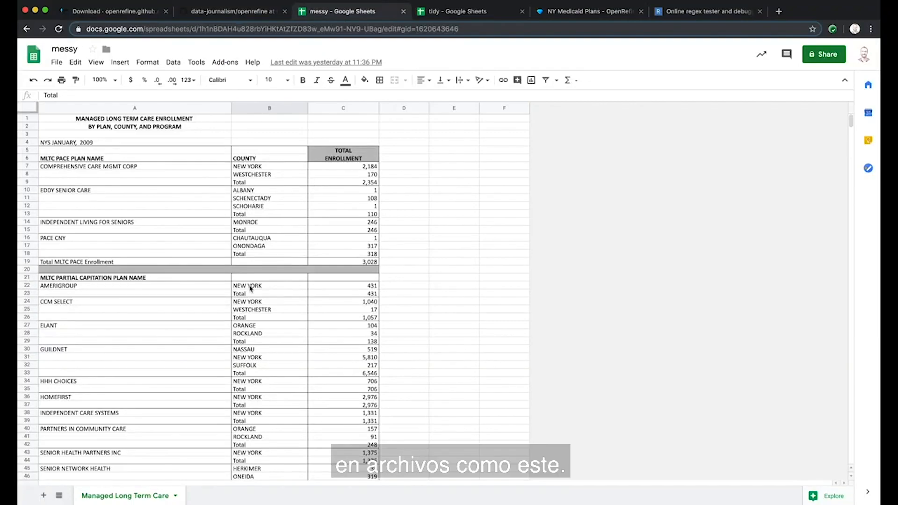
{"action": "scroll", "coordinate": [250, 288], "scroll_direction": "down", "scroll_amount": 20}
{"action": "left_click_drag", "start_coordinate": [852, 133], "coordinate": [805, 501]}
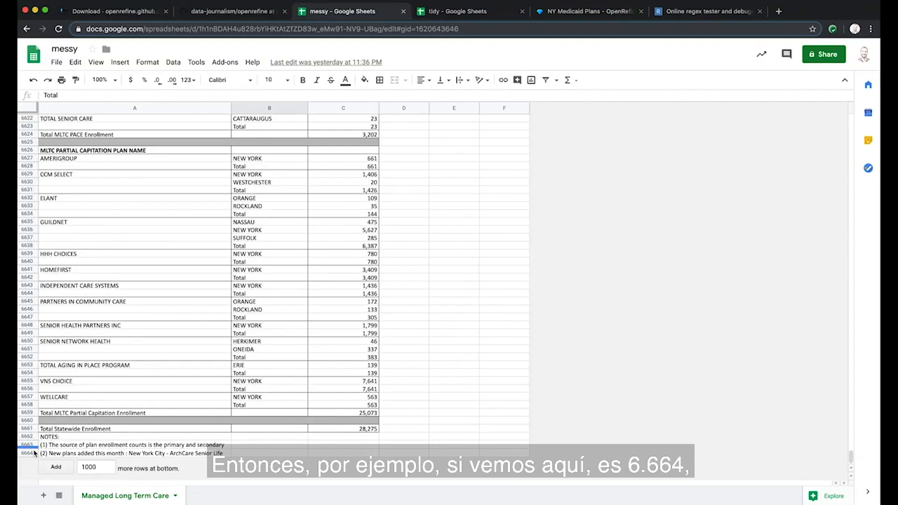
{"action": "left_click", "coordinate": [249, 7]}
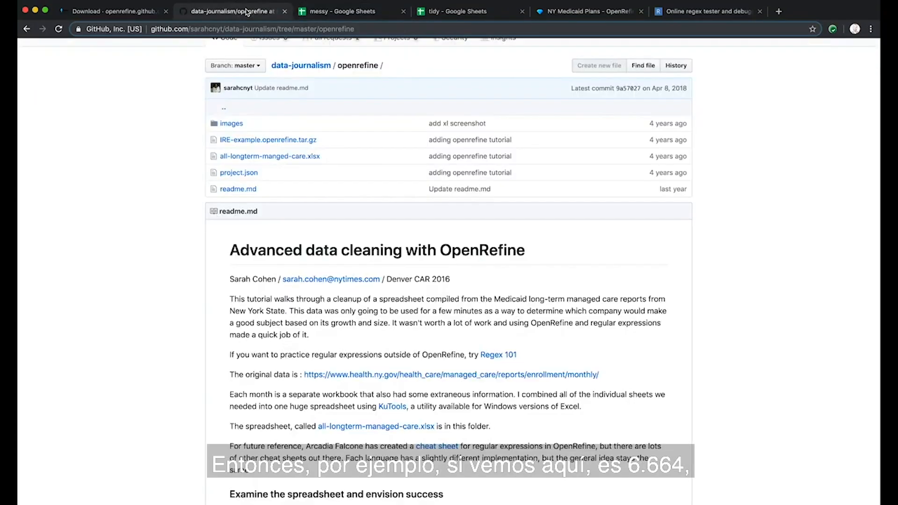
{"action": "left_click", "coordinate": [589, 11]}
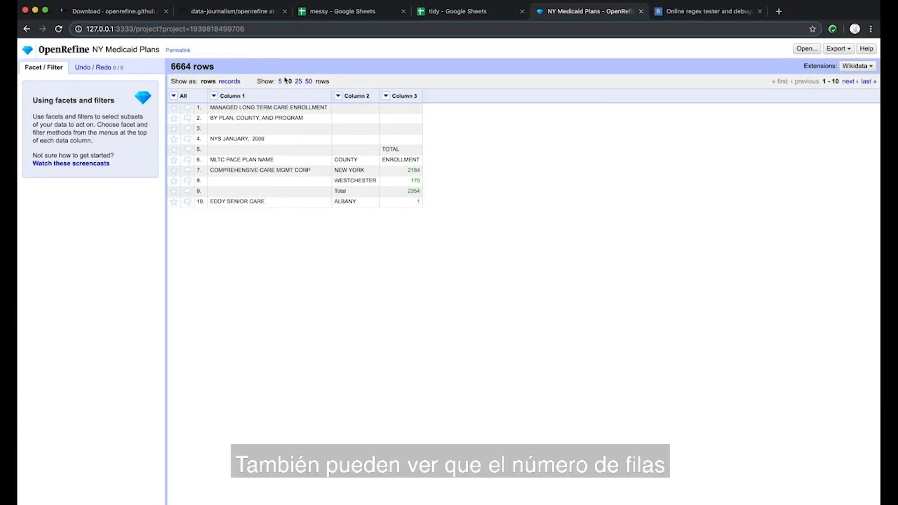
Show 50 rows per page and look over the available export formats without exporting
{"action": "left_click", "coordinate": [308, 82]}
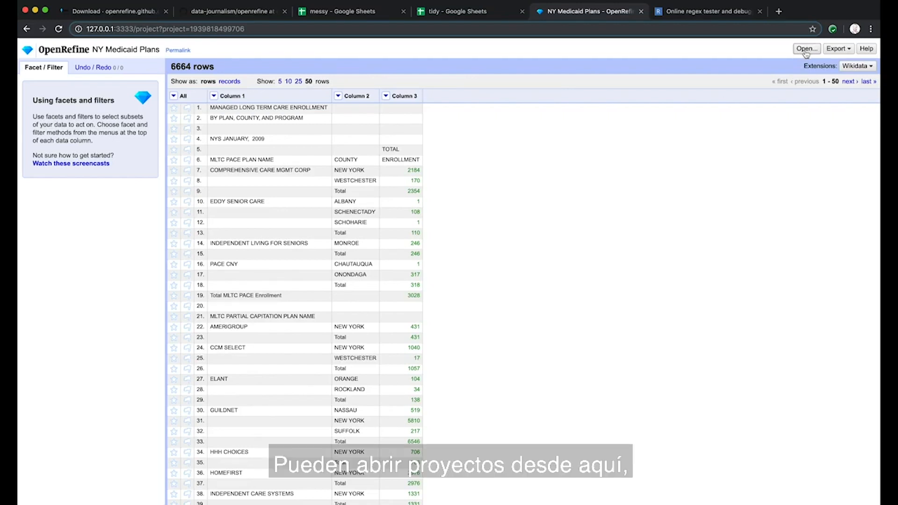
{"action": "left_click", "coordinate": [837, 50]}
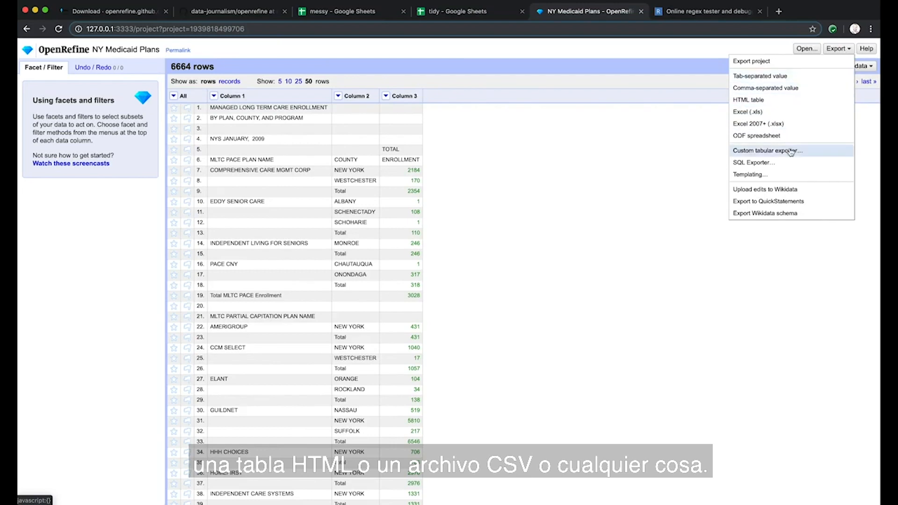
{"action": "left_click", "coordinate": [689, 61]}
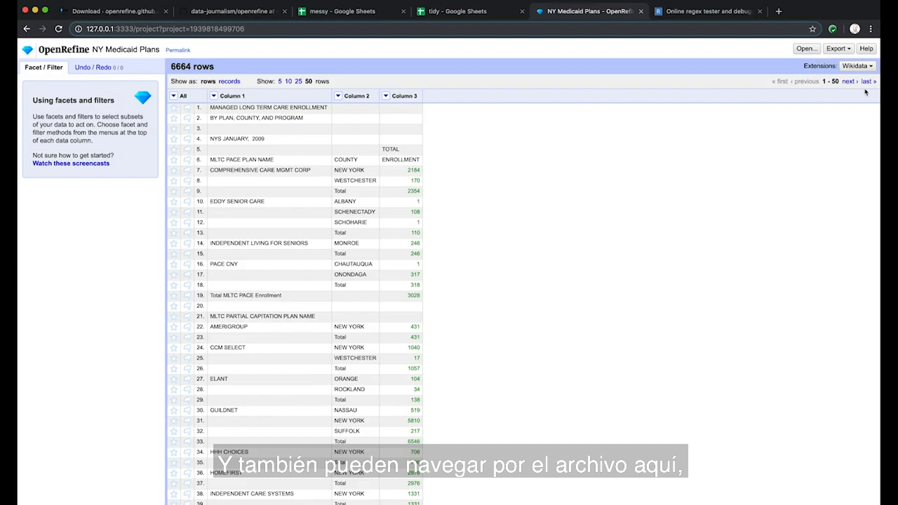
Page forward through the rows and back, and look over the operations available for all columns without applying any
{"action": "left_click", "coordinate": [848, 81]}
{"action": "left_click", "coordinate": [792, 82]}
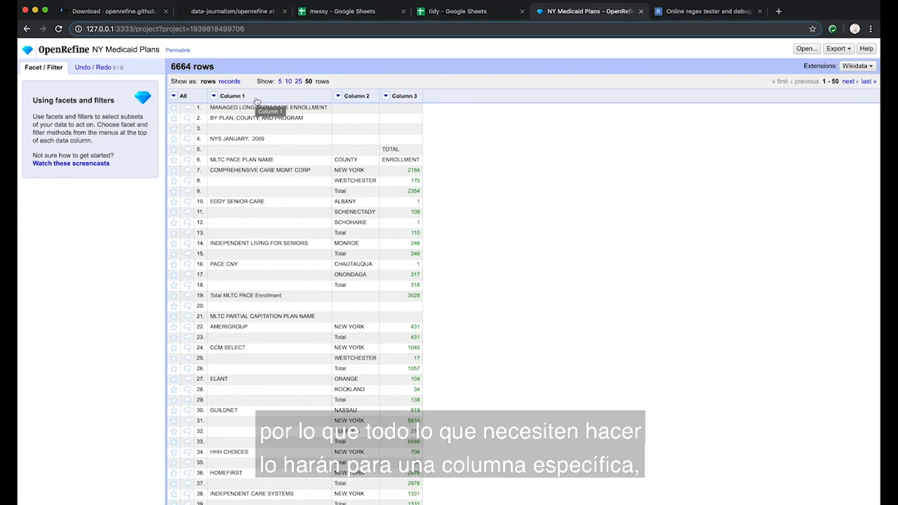
{"action": "left_click", "coordinate": [175, 96]}
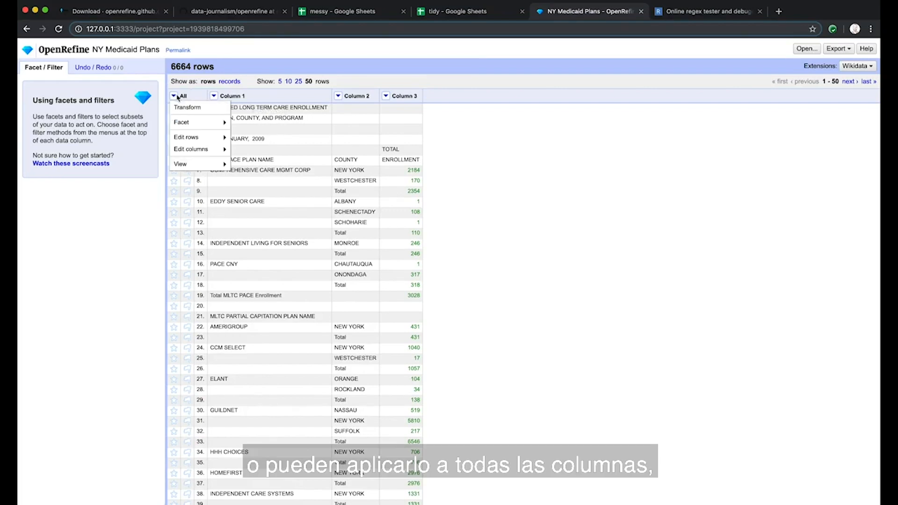
{"action": "left_click", "coordinate": [484, 136]}
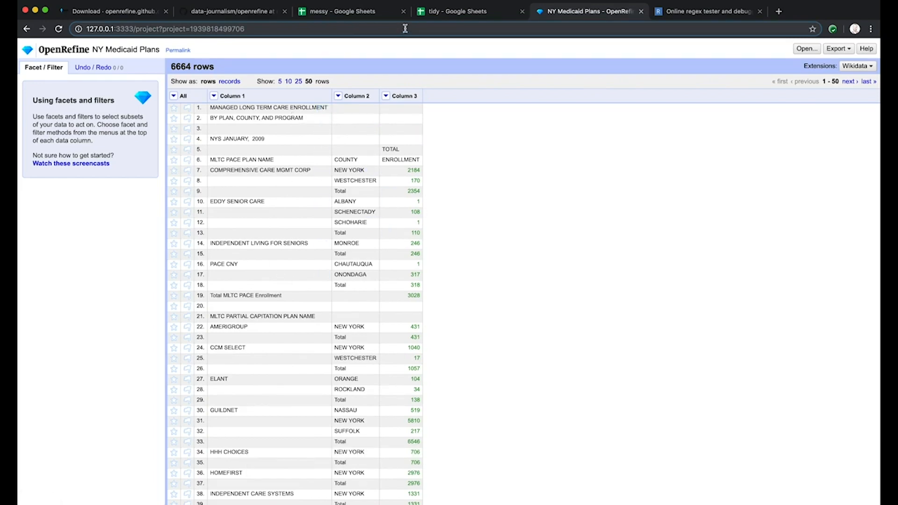
Compare the first rows of the messy Google Sheets file with the tidy file's columns, and return to the NY Medicaid Plans project
{"action": "left_click", "coordinate": [346, 12]}
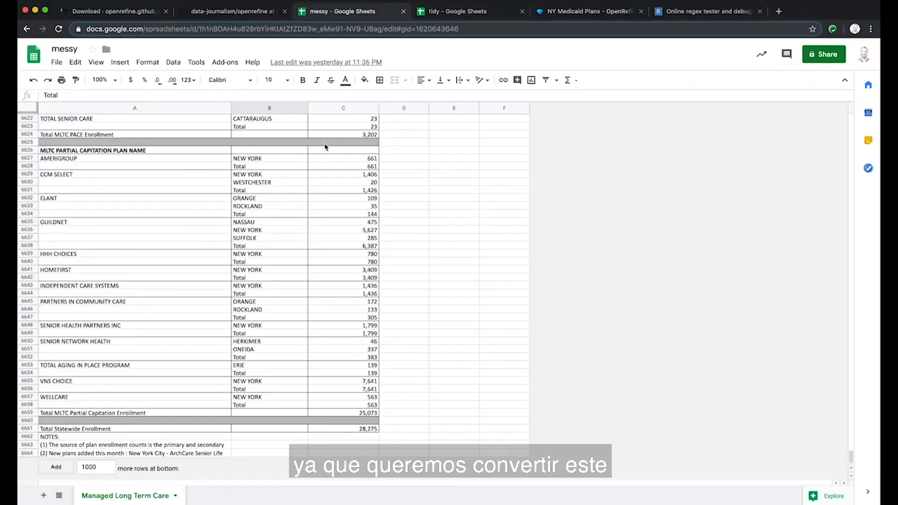
{"action": "scroll", "coordinate": [324, 164], "scroll_direction": "up", "scroll_amount": 20}
{"action": "scroll", "coordinate": [324, 164], "scroll_direction": "up", "scroll_amount": 10}
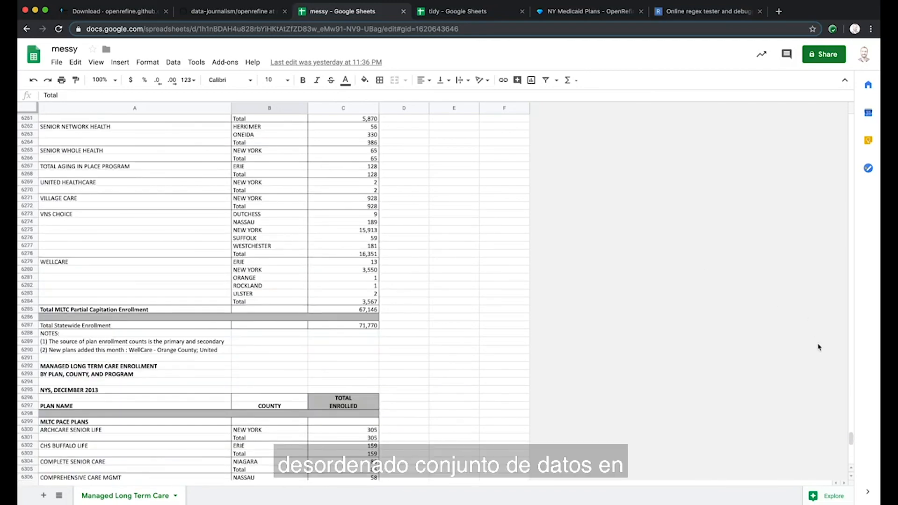
{"action": "left_click_drag", "start_coordinate": [851, 432], "coordinate": [876, 90]}
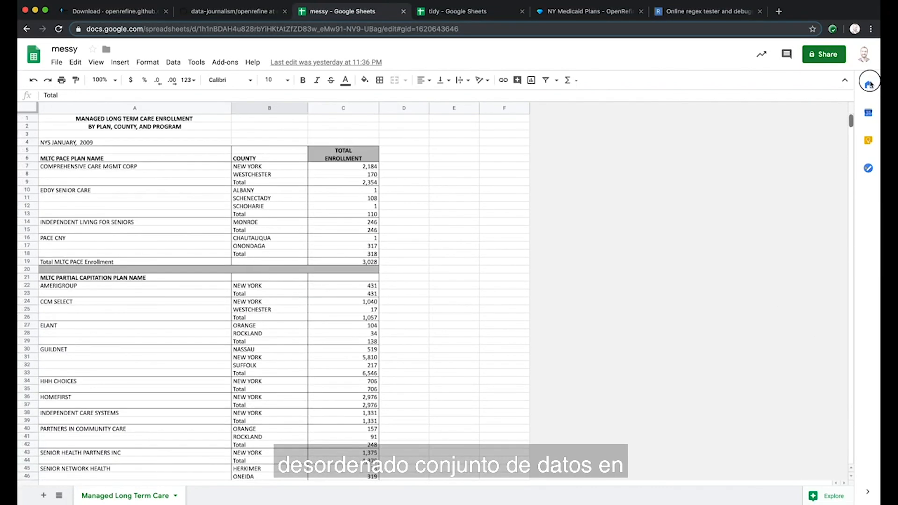
{"action": "left_click", "coordinate": [451, 10]}
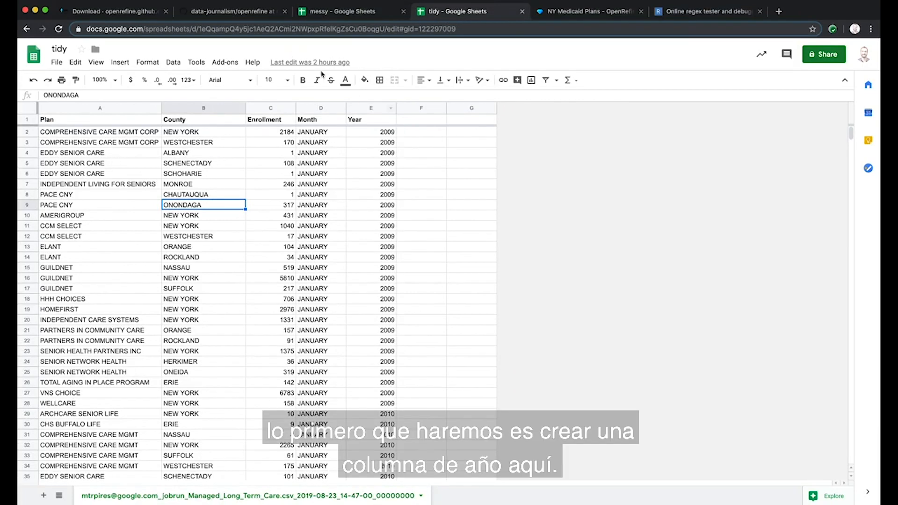
{"action": "left_click", "coordinate": [569, 12]}
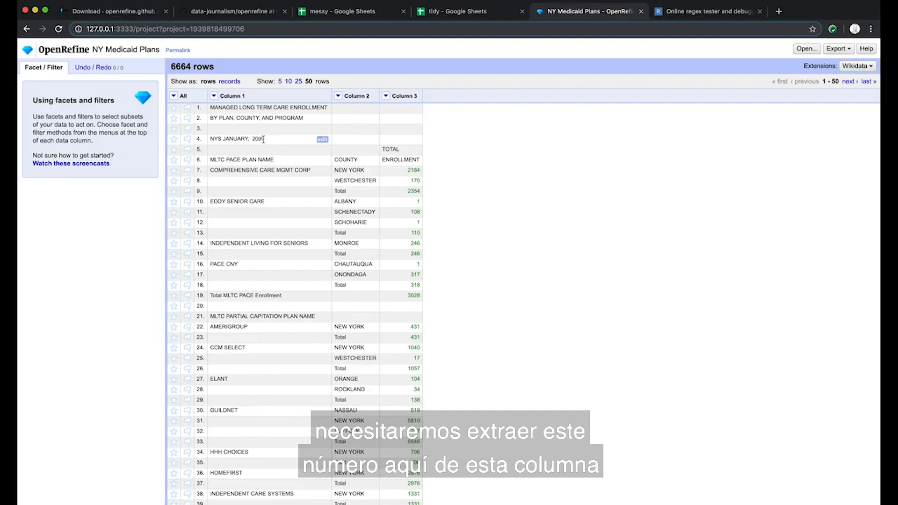
Highlight the four-digit year in row 4 of Column 1
{"action": "left_click_drag", "start_coordinate": [264, 139], "coordinate": [254, 141]}
{"action": "triple_click", "coordinate": [256, 140]}
{"action": "double_click", "coordinate": [261, 139]}
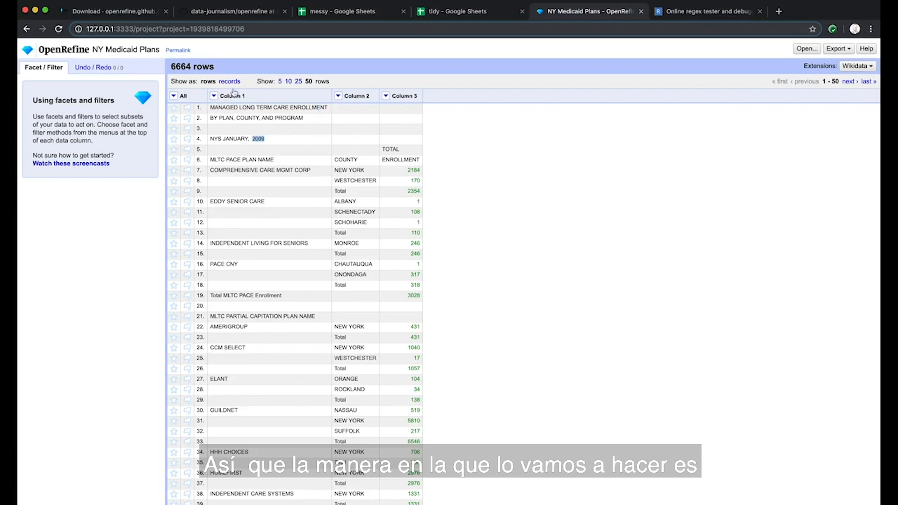
Set up a new column named Year based on Column 1 with the GREL expression value.find(/\d{4}/)[0]
{"action": "left_click", "coordinate": [215, 97]}
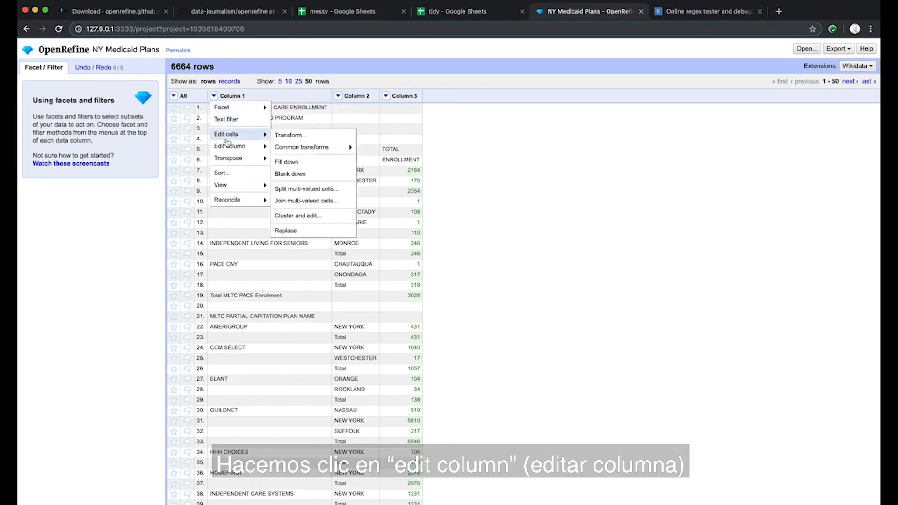
{"action": "mouse_move", "coordinate": [230, 148]}
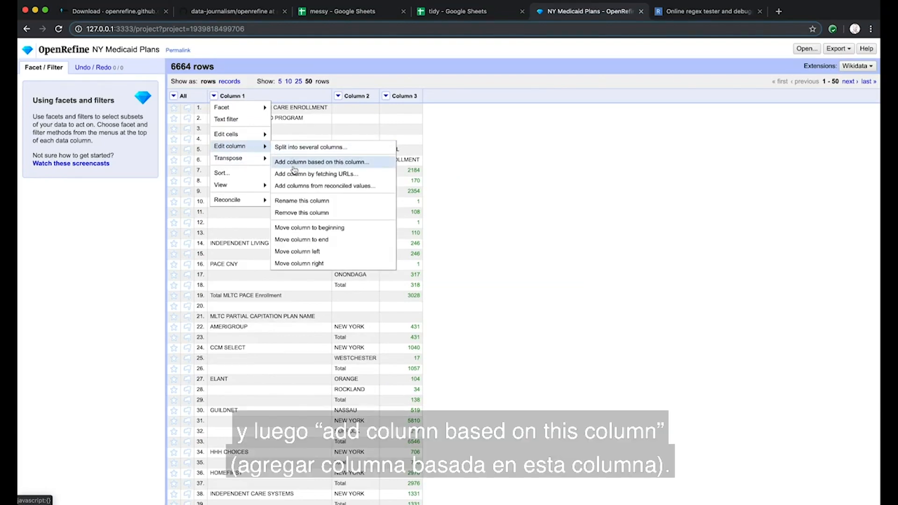
{"action": "left_click", "coordinate": [294, 164]}
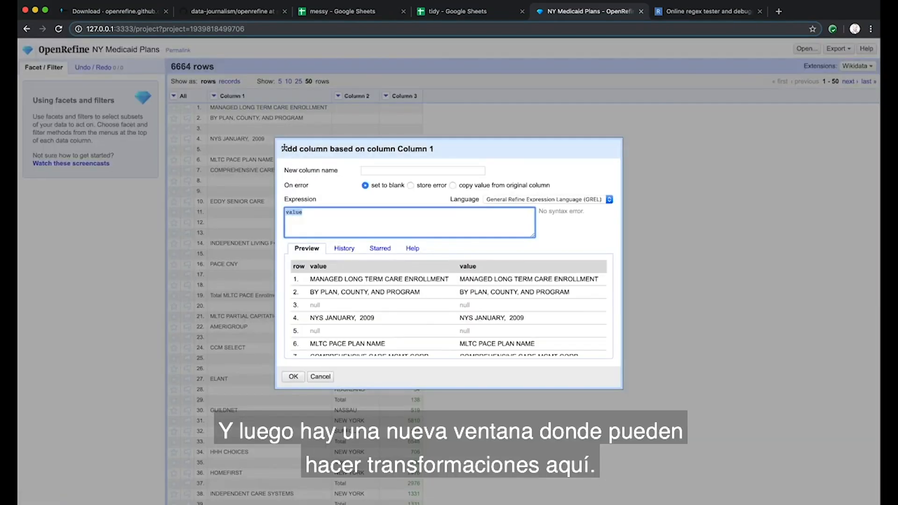
{"action": "left_click_drag", "start_coordinate": [465, 152], "coordinate": [398, 131]}
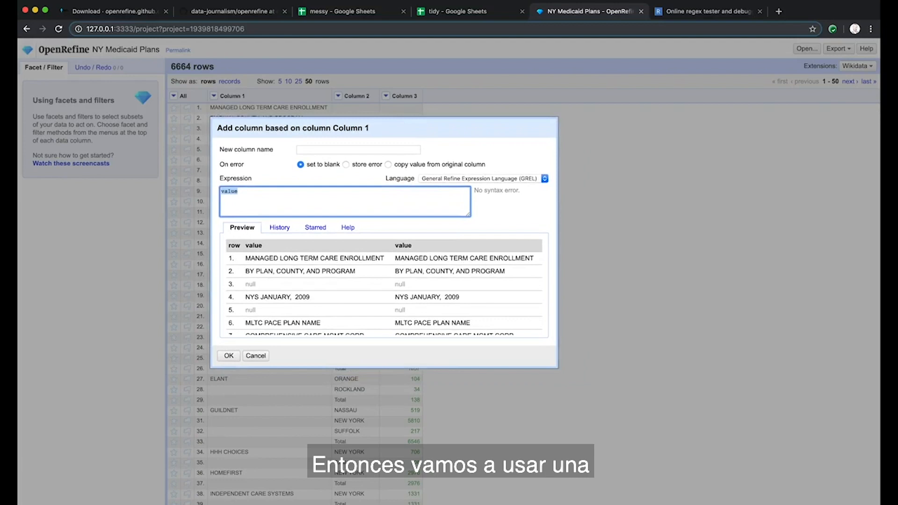
{"action": "key", "text": "super+Tab"}
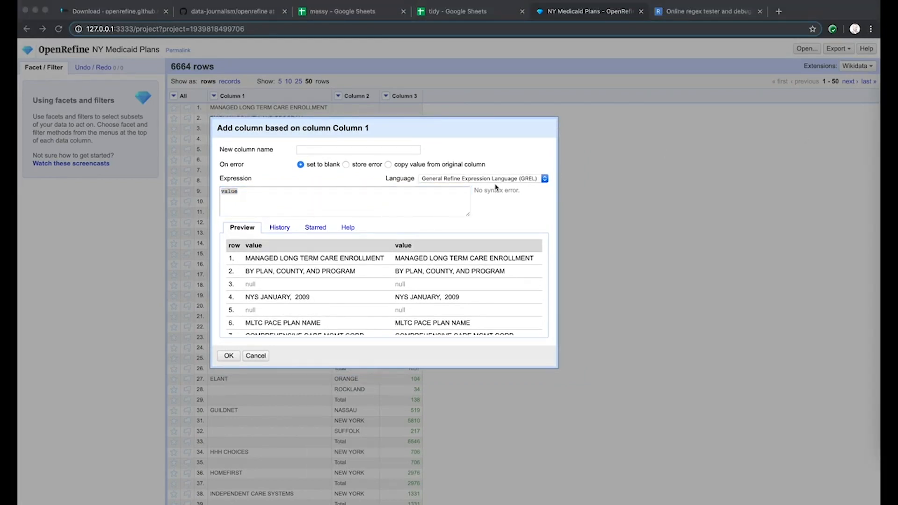
{"action": "left_click", "coordinate": [311, 148]}
{"action": "left_click", "coordinate": [304, 149]}
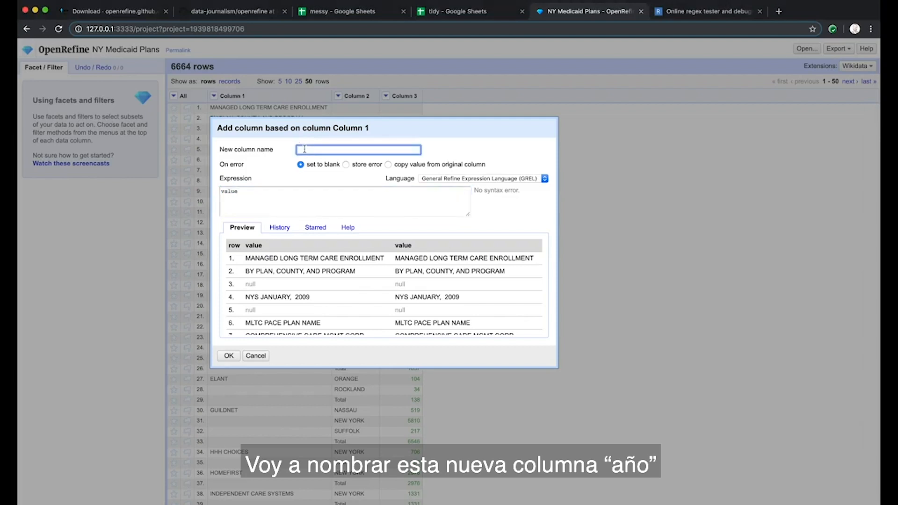
{"action": "left_click", "coordinate": [239, 193]}
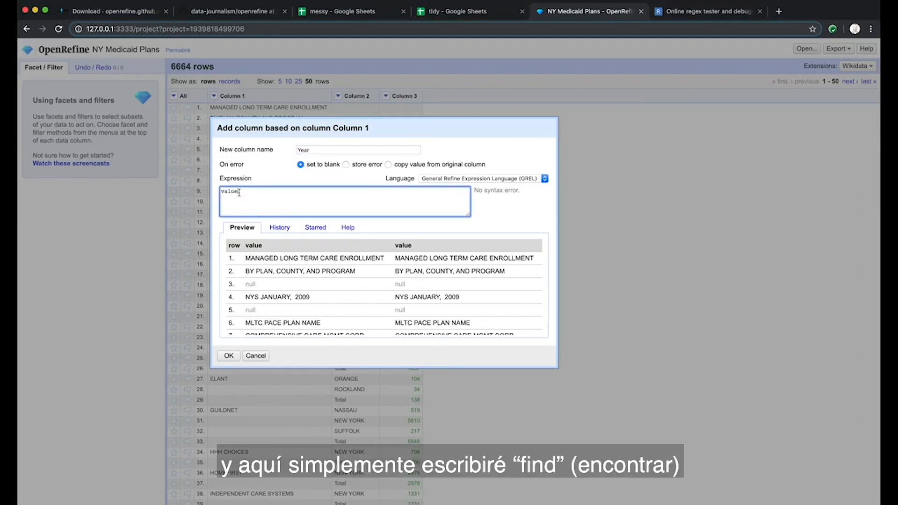
{"action": "type", "text": ".find(/\\d{4}/)[0]"}
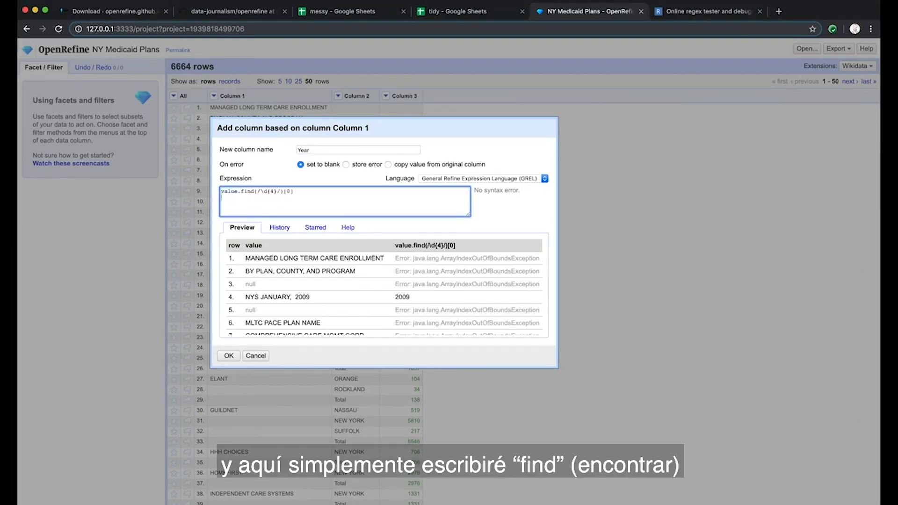
Examine the find function, the four-digit regular expression and the [0] index against the expression's preview
{"action": "left_click", "coordinate": [245, 193]}
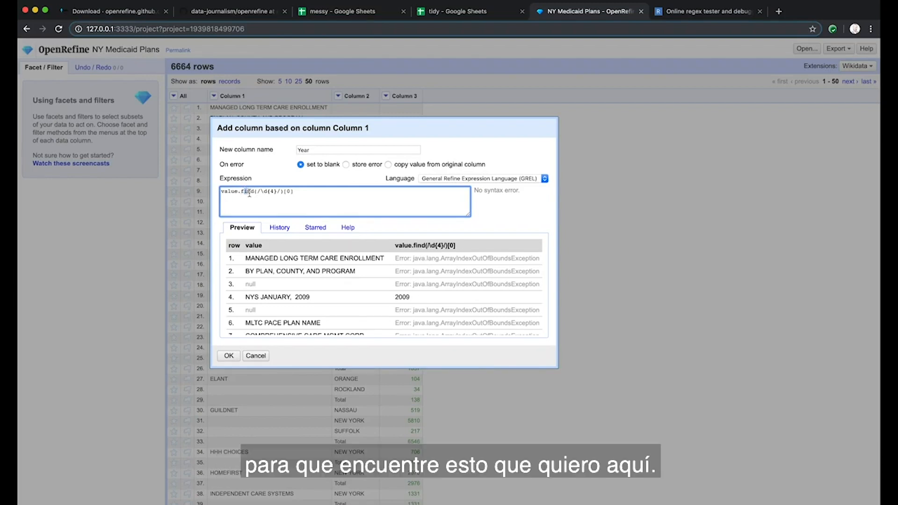
{"action": "left_click_drag", "start_coordinate": [346, 127], "coordinate": [485, 102]}
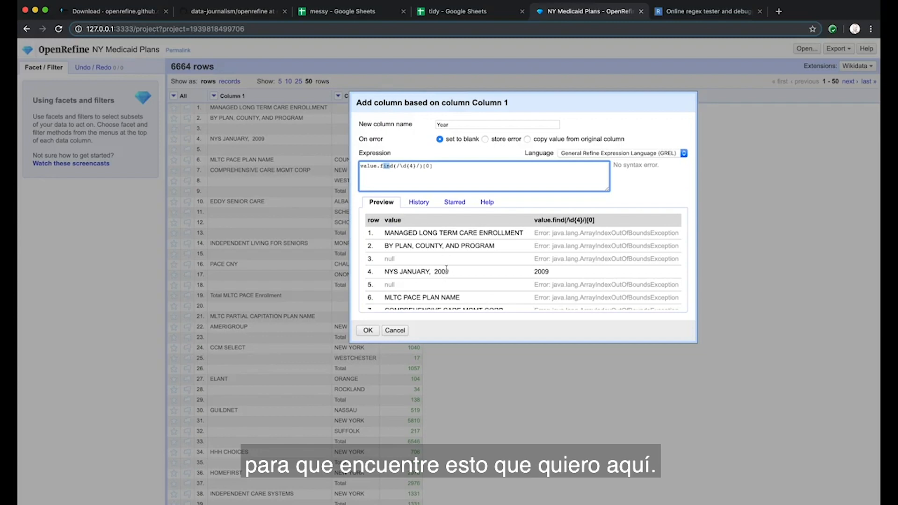
{"action": "left_click_drag", "start_coordinate": [400, 166], "coordinate": [403, 167]}
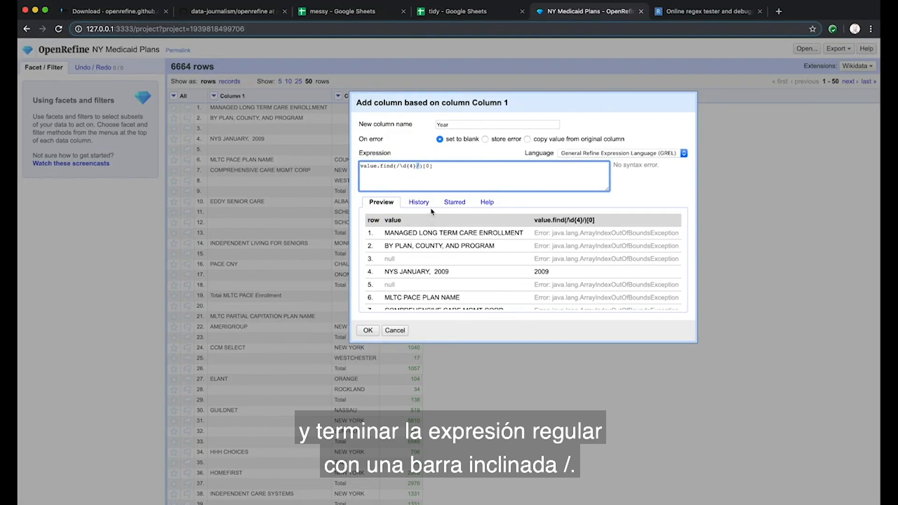
{"action": "left_click", "coordinate": [415, 183]}
{"action": "left_click_drag", "start_coordinate": [400, 166], "coordinate": [412, 165]}
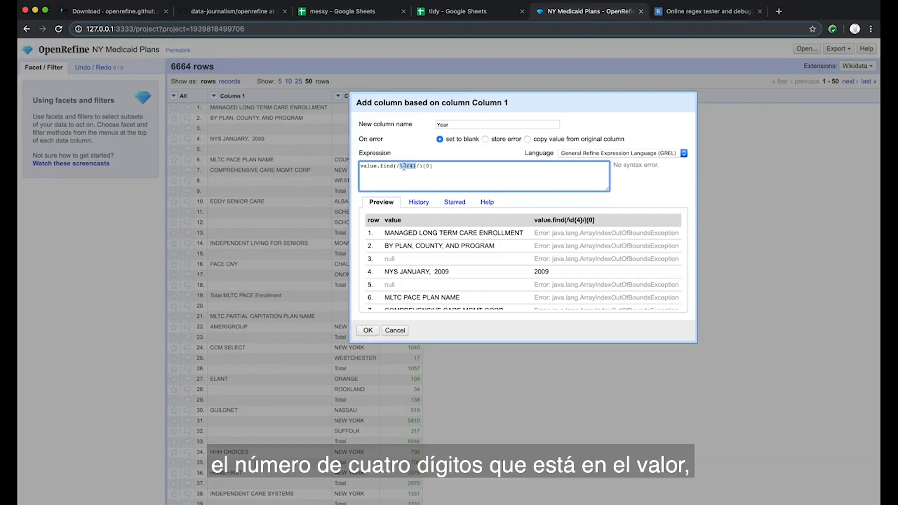
{"action": "left_click_drag", "start_coordinate": [414, 165], "coordinate": [402, 167]}
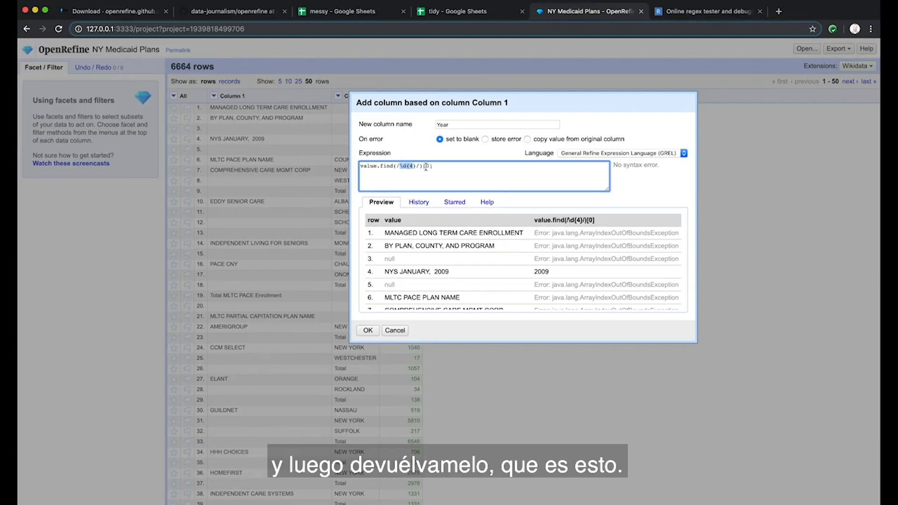
{"action": "left_click_drag", "start_coordinate": [433, 166], "coordinate": [423, 166]}
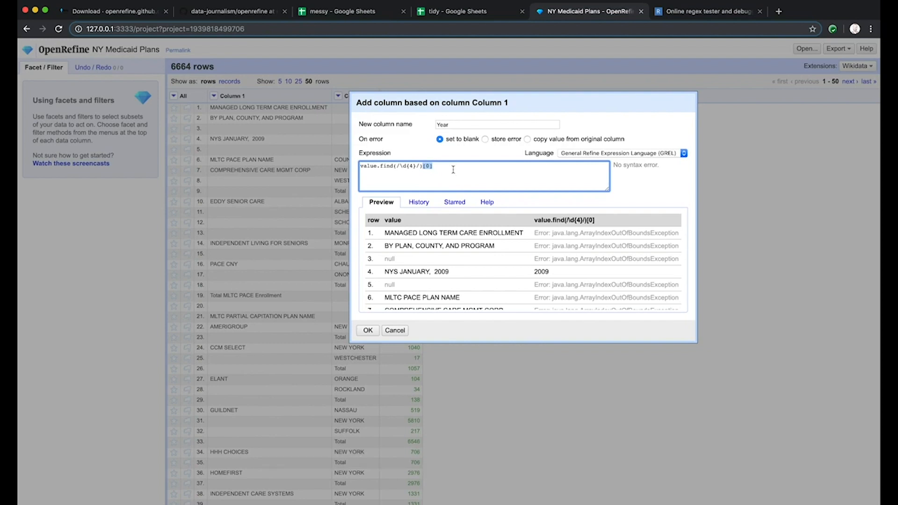
Preview the expression without the [0] index, restore the index, and create the Year column
{"action": "key", "text": "BackSpace"}
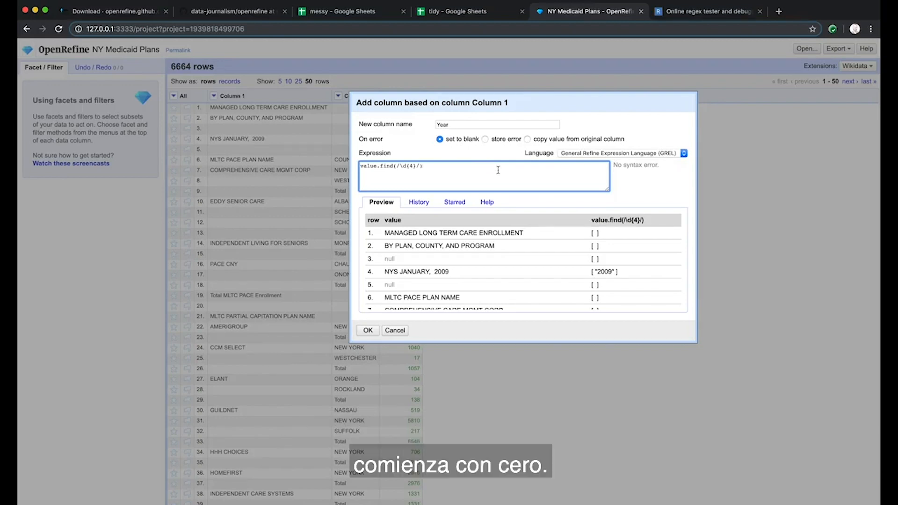
{"action": "type", "text": "[0]"}
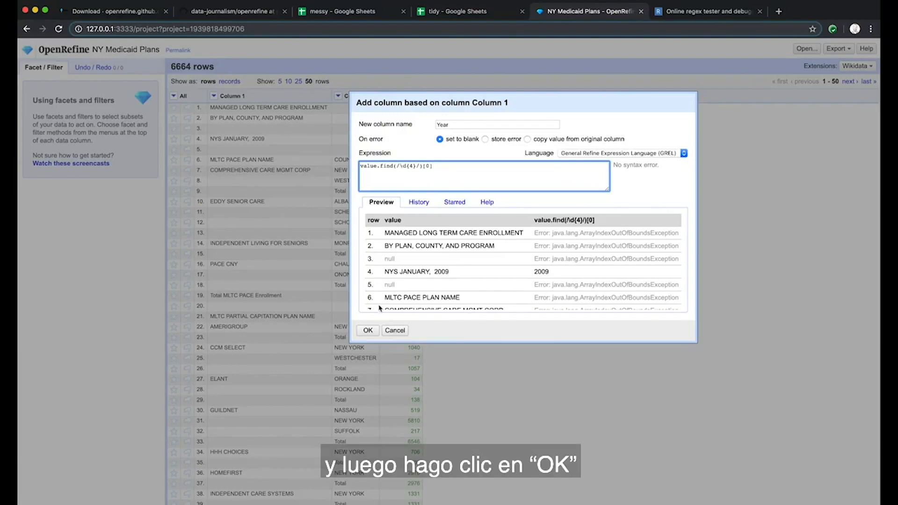
{"action": "left_click", "coordinate": [368, 331]}
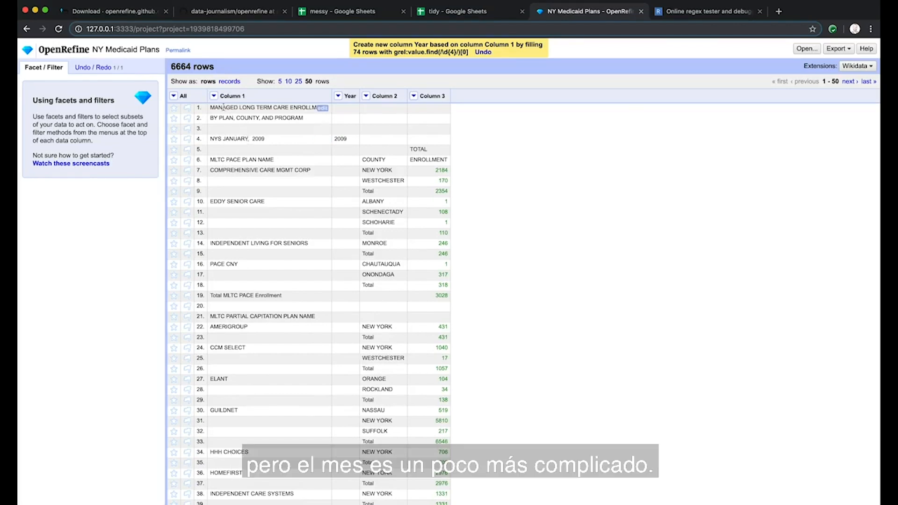
Set up another column based on Column 1 with the GREL expression value.match(/NYS[, ]+(\w+)[, ]+\d{4}/)[0]
{"action": "left_click", "coordinate": [214, 96]}
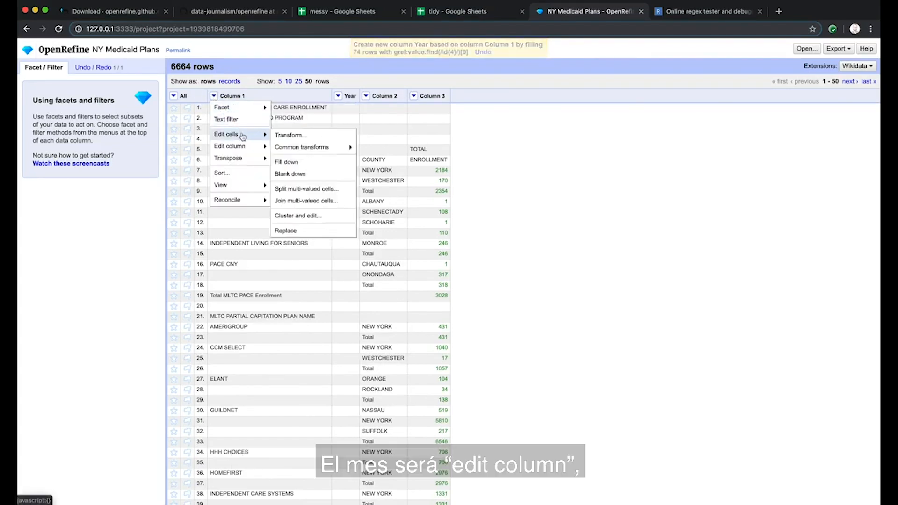
{"action": "mouse_move", "coordinate": [244, 145]}
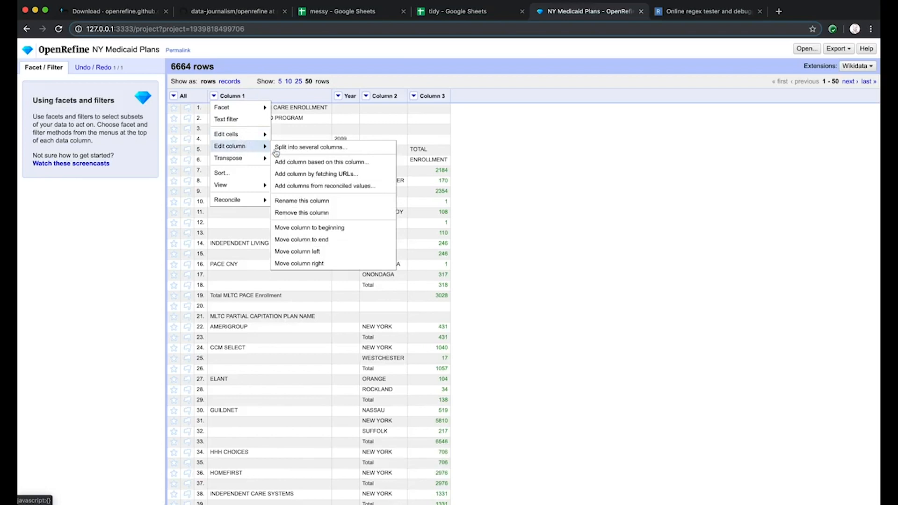
{"action": "left_click", "coordinate": [290, 162]}
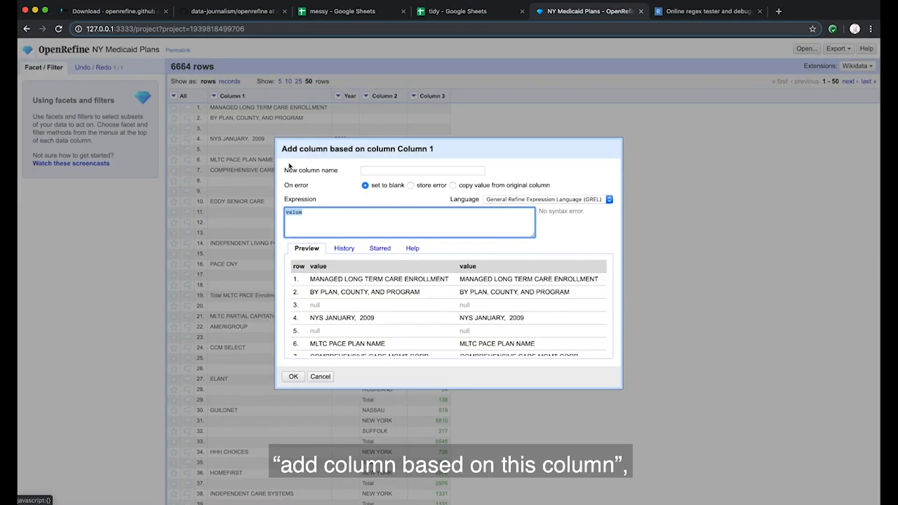
{"action": "key", "text": "super+Tab"}
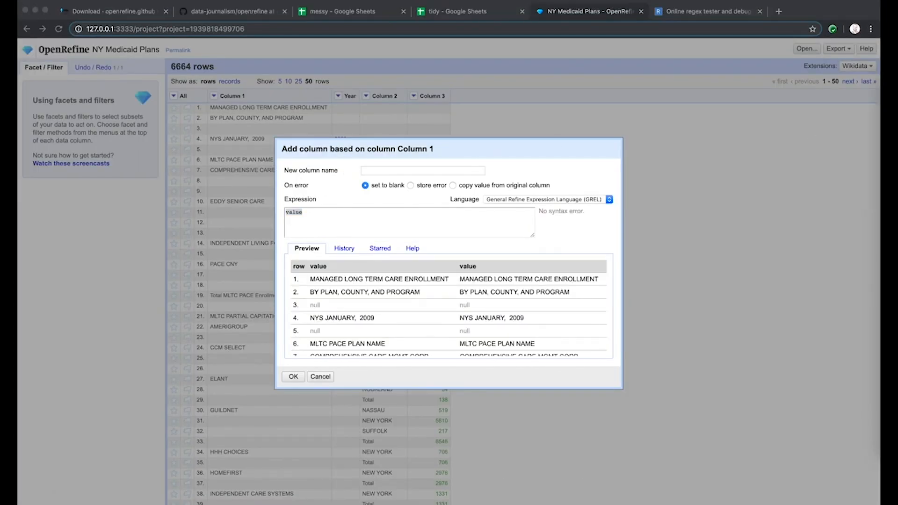
{"action": "left_click", "coordinate": [296, 214]}
{"action": "type", "text": "value.match(/NYS[, ]+(\\w+)[, ]+\\d{4}/)[0]"}
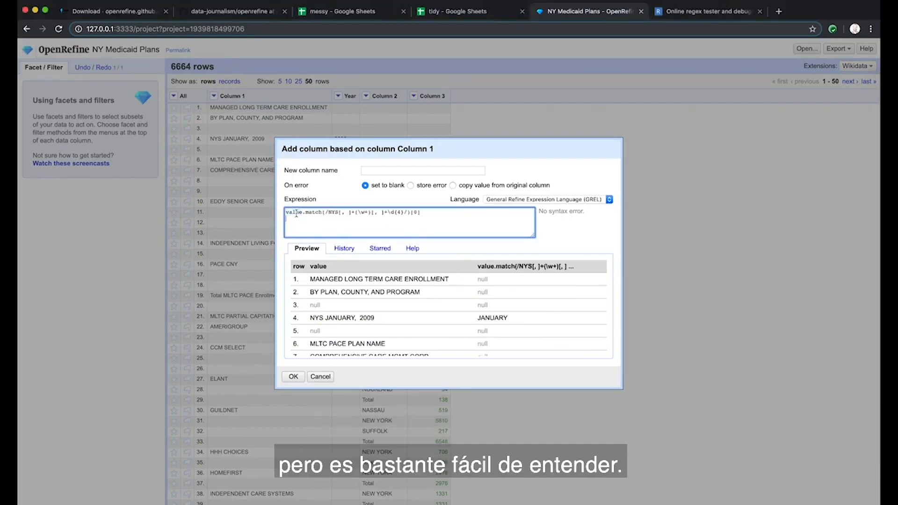
Examine the slash delimiters, literal NYS, word group and four-digit part of the match expression against the row 4 preview
{"action": "left_click", "coordinate": [327, 211]}
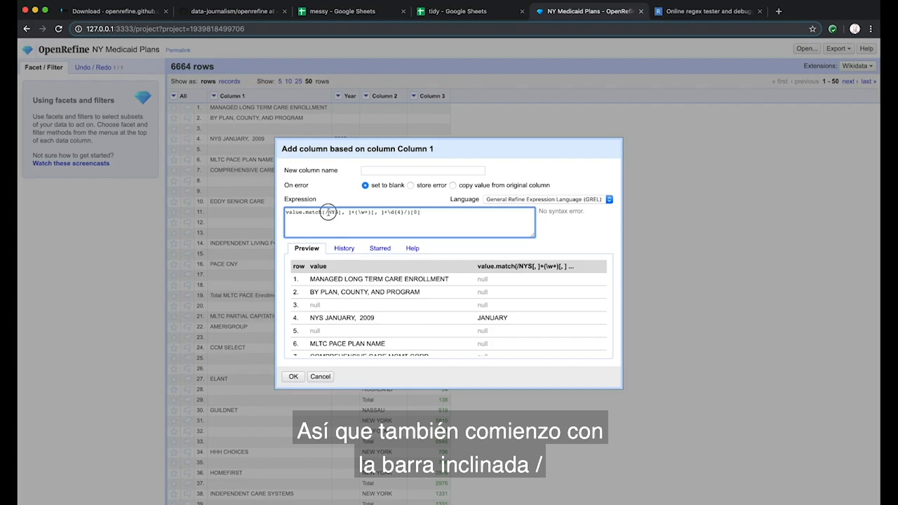
{"action": "left_click", "coordinate": [407, 212]}
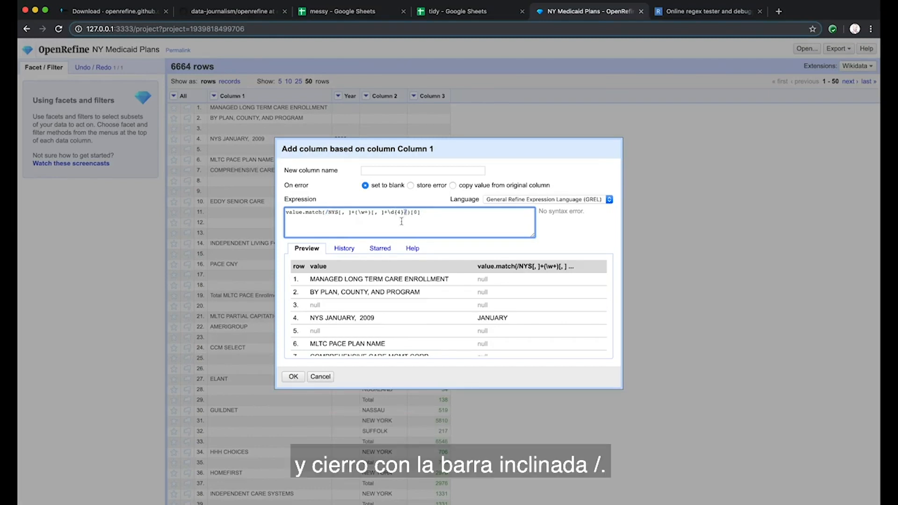
{"action": "scroll", "coordinate": [318, 312], "scroll_direction": "down", "scroll_amount": 1}
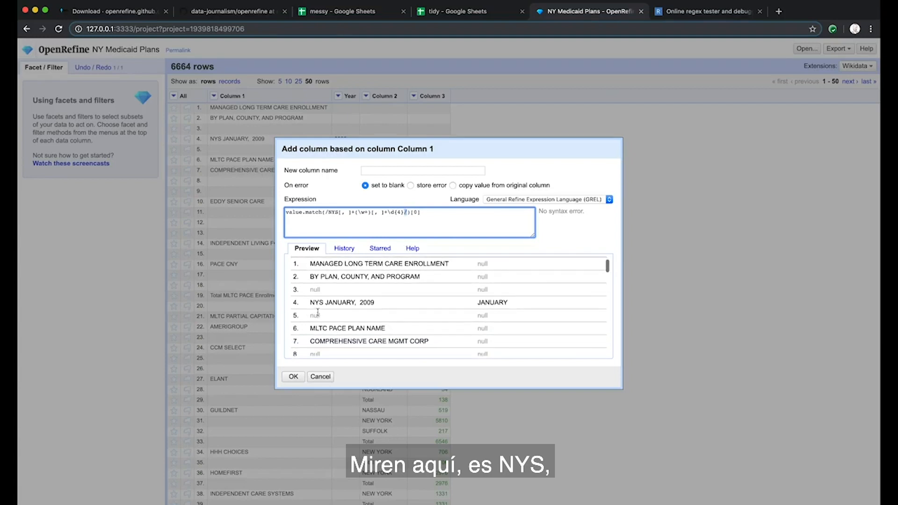
{"action": "left_click_drag", "start_coordinate": [329, 212], "coordinate": [337, 212]}
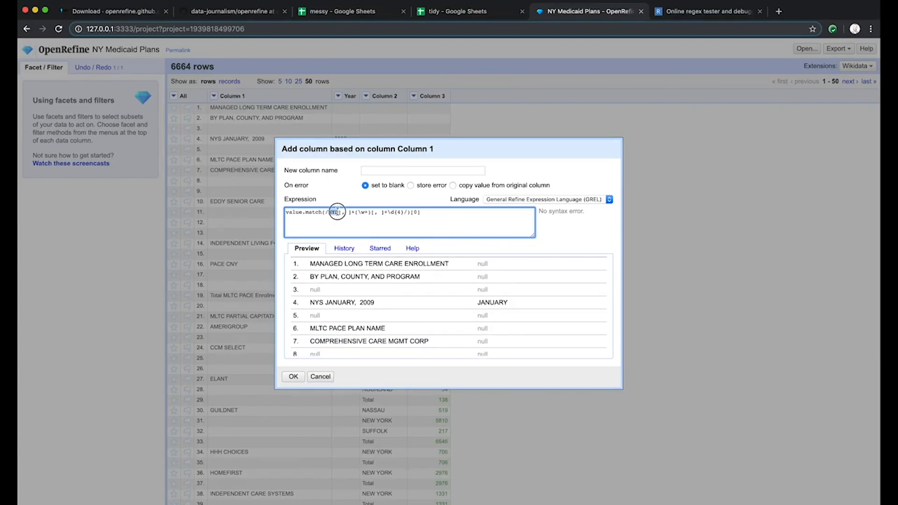
{"action": "left_click_drag", "start_coordinate": [326, 302], "coordinate": [361, 302]}
{"action": "double_click", "coordinate": [367, 302]}
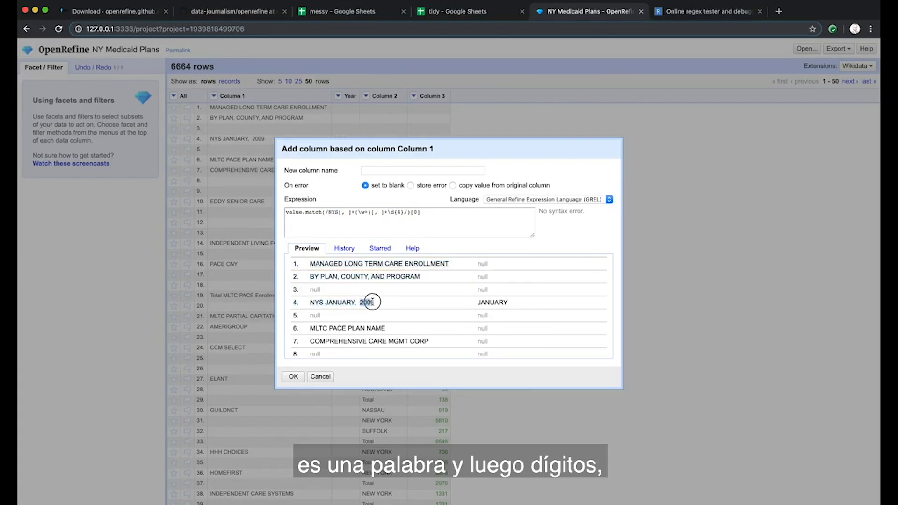
{"action": "left_click", "coordinate": [332, 213]}
{"action": "double_click", "coordinate": [332, 214]}
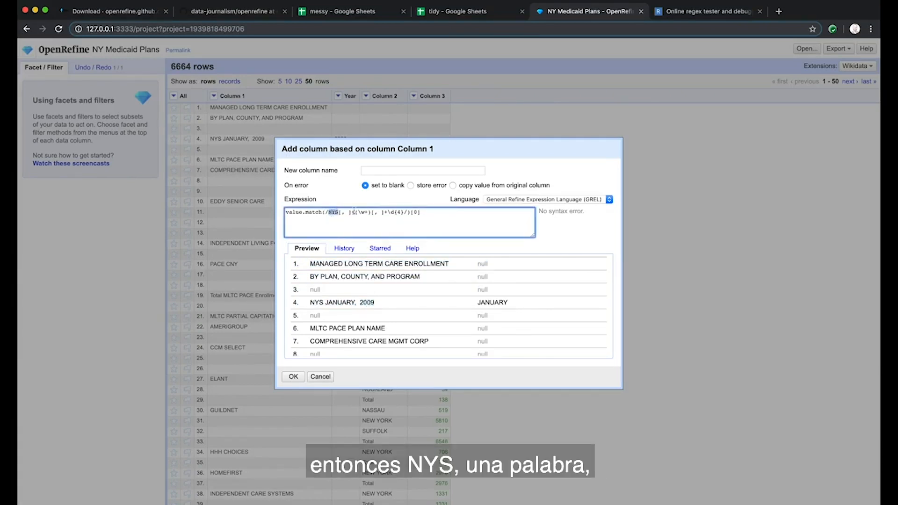
{"action": "left_click_drag", "start_coordinate": [358, 213], "coordinate": [401, 211]}
Examine the two [, ]+ separator parts of the expression, covering the comma, the space and the plus quantifier
{"action": "left_click_drag", "start_coordinate": [338, 212], "coordinate": [352, 216]}
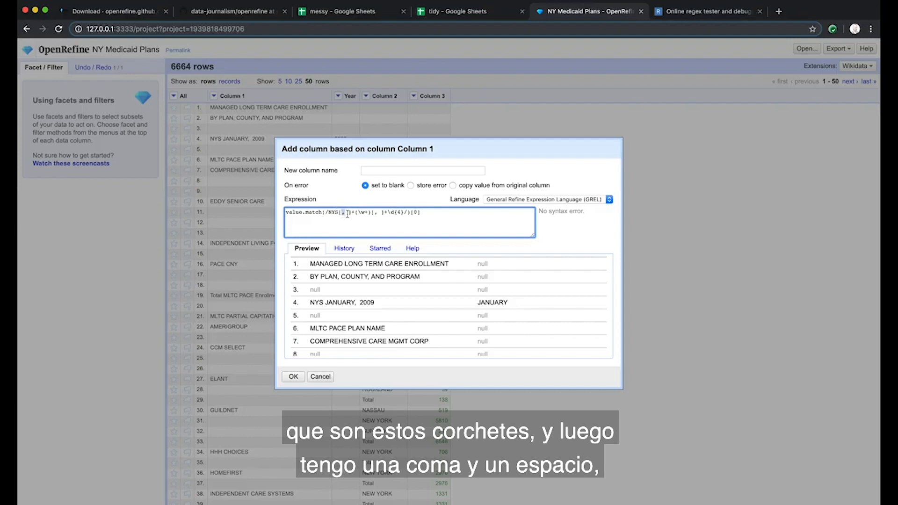
{"action": "left_click_drag", "start_coordinate": [372, 210], "coordinate": [383, 210]}
{"action": "left_click", "coordinate": [375, 213]}
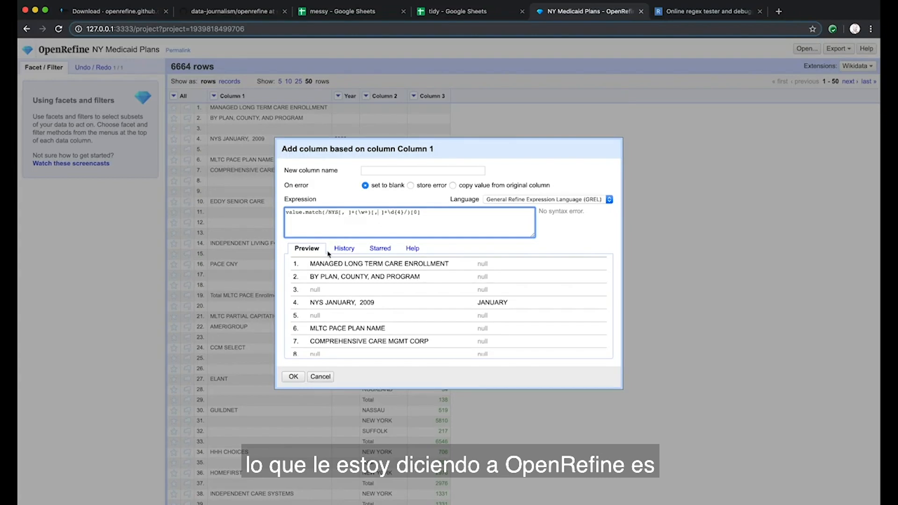
{"action": "left_click_drag", "start_coordinate": [329, 213], "coordinate": [338, 213]}
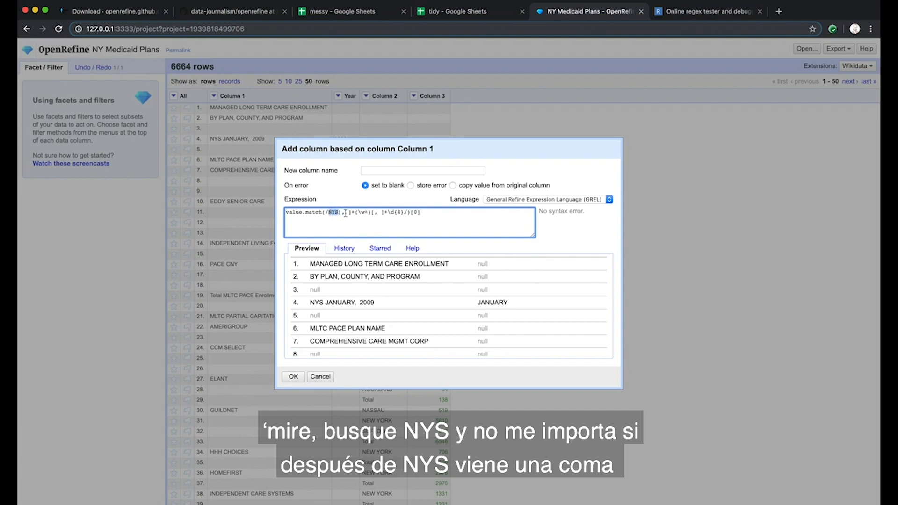
{"action": "left_click_drag", "start_coordinate": [341, 213], "coordinate": [347, 213]}
{"action": "left_click", "coordinate": [344, 213]}
{"action": "right_click", "coordinate": [349, 212]}
{"action": "left_click", "coordinate": [350, 211]}
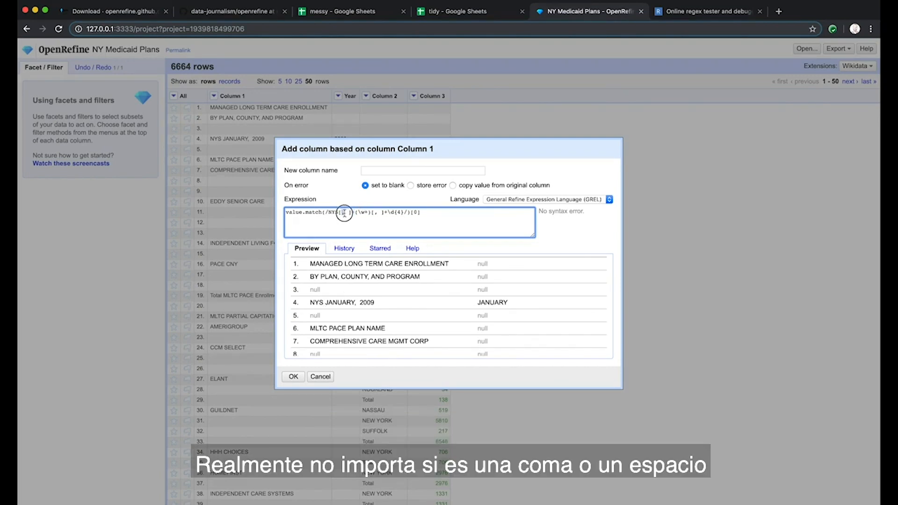
{"action": "left_click_drag", "start_coordinate": [350, 214], "coordinate": [346, 212]}
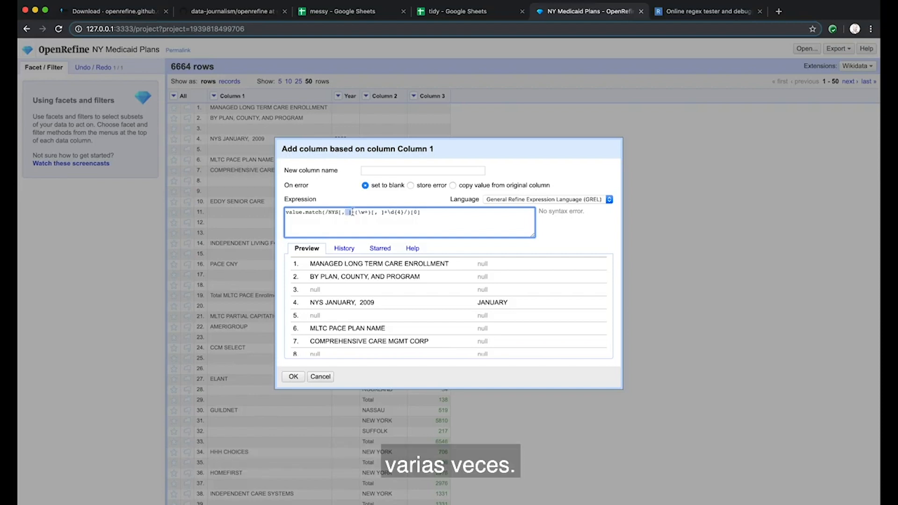
Examine the (\w+) capture group and its enclosing parentheses in the match expression
{"action": "left_click_drag", "start_coordinate": [355, 213], "coordinate": [367, 213]}
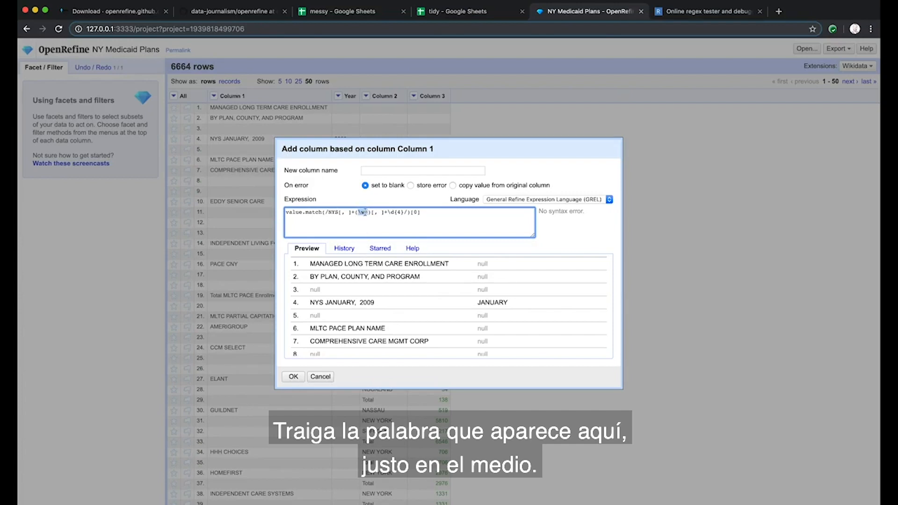
{"action": "left_click", "coordinate": [358, 213]}
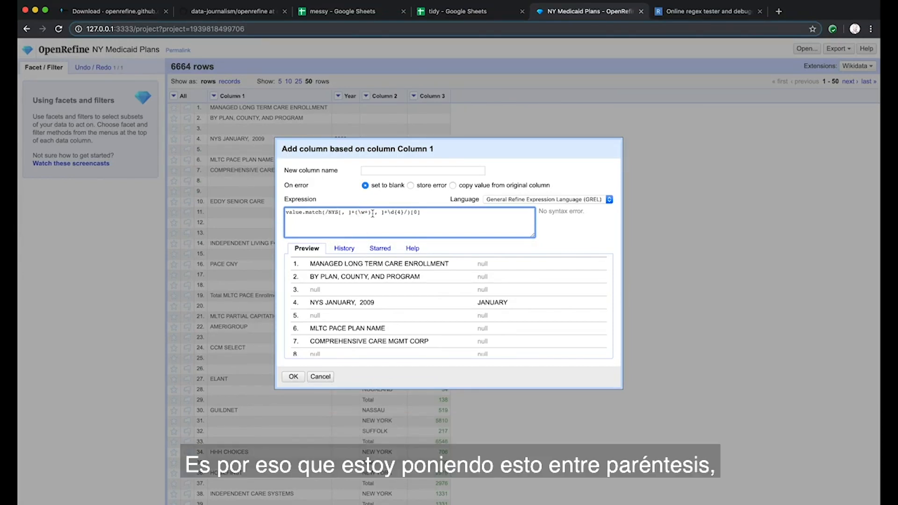
{"action": "left_click_drag", "start_coordinate": [370, 213], "coordinate": [368, 213]}
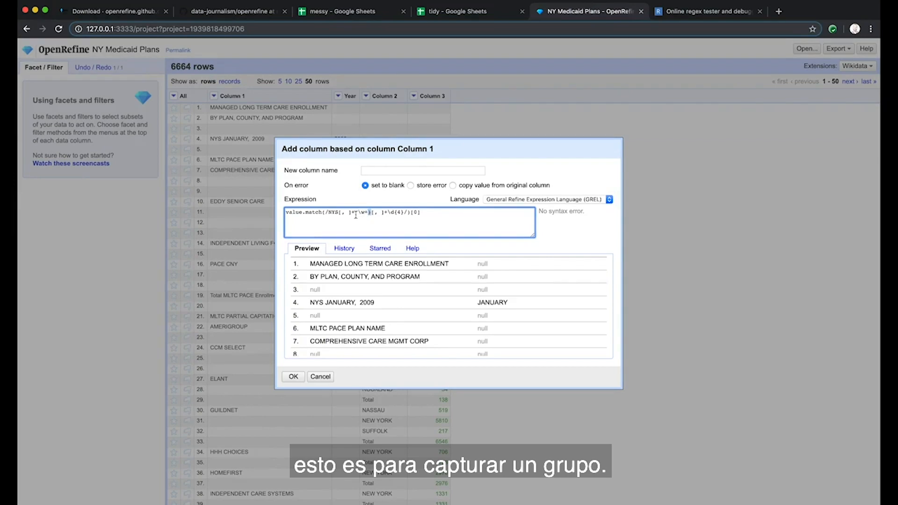
{"action": "left_click", "coordinate": [356, 213]}
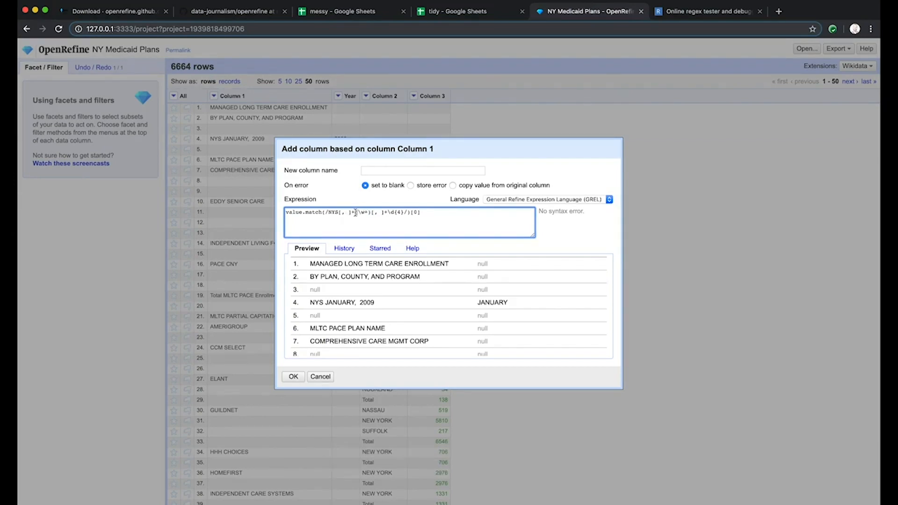
Switch to regex101 and enter the match expression, trimmed to NYS[, ]+(\w+)[, ]+\d{4}, to test it against NYS JANUARY, 2010
{"action": "left_click", "coordinate": [677, 14]}
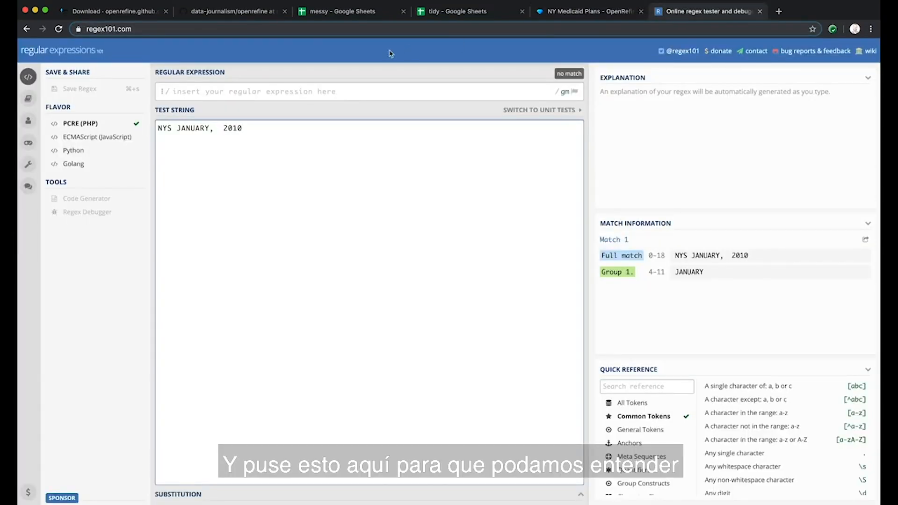
{"action": "left_click", "coordinate": [237, 87]}
{"action": "type", "text": "value.match(/NYS[, ]+(\\w+)[, ]+\\d{4}/)[0]"}
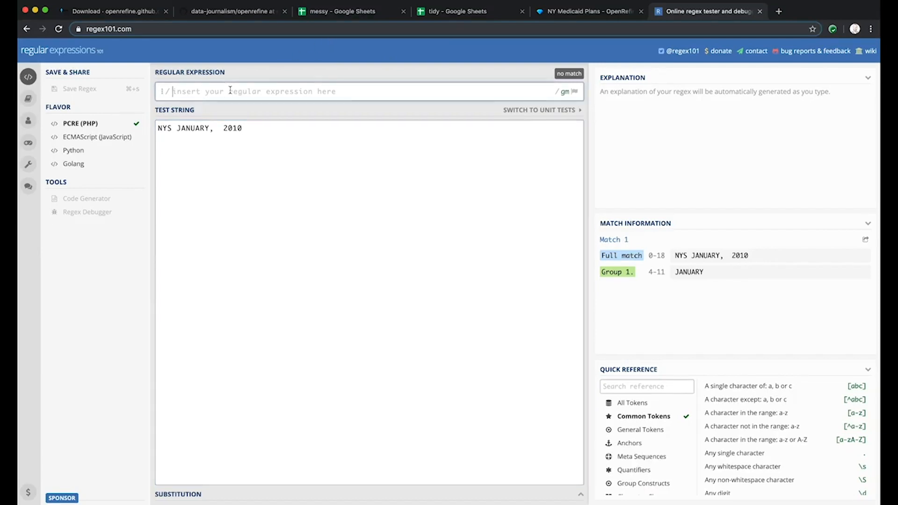
{"action": "key", "text": "BackSpace"}
{"action": "key", "text": "BackSpace"}
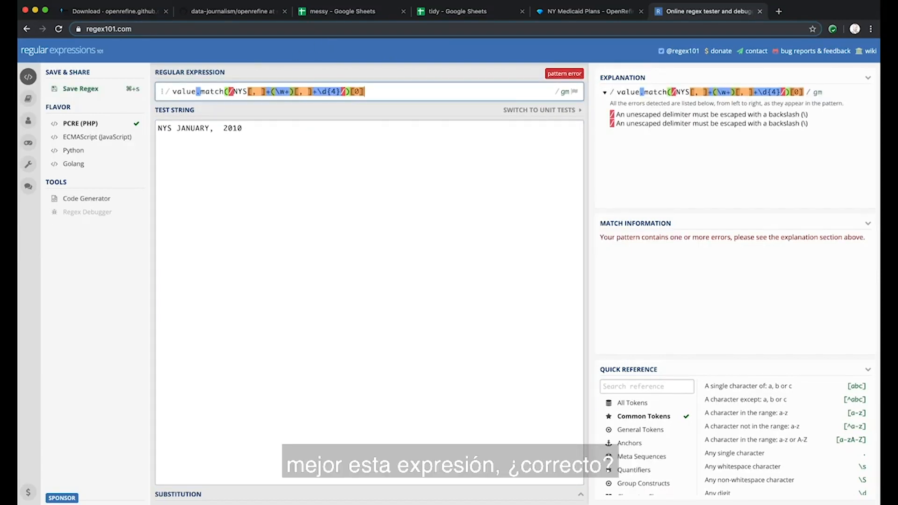
{"action": "left_click_drag", "start_coordinate": [224, 91], "coordinate": [172, 92]}
{"action": "key", "text": "BackSpace"}
{"action": "key", "text": "Delete"}
{"action": "key", "text": "Delete"}
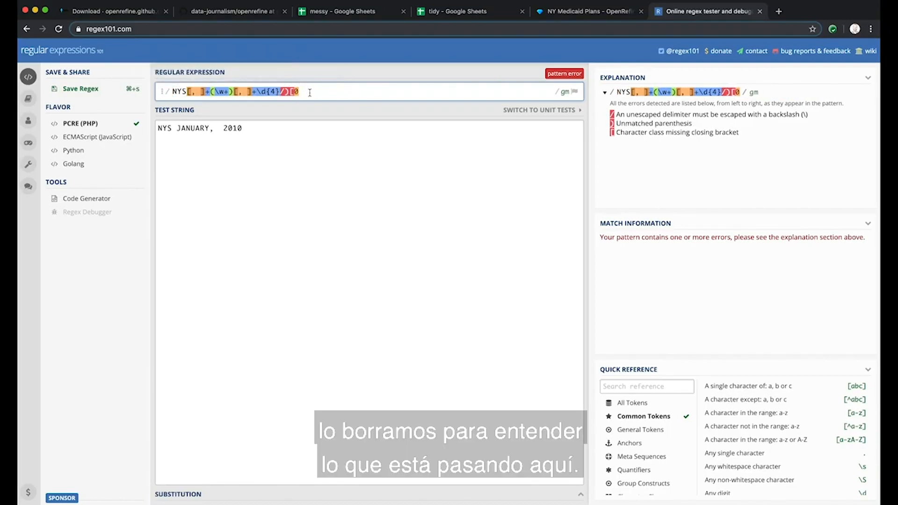
{"action": "key", "text": "BackSpace"}
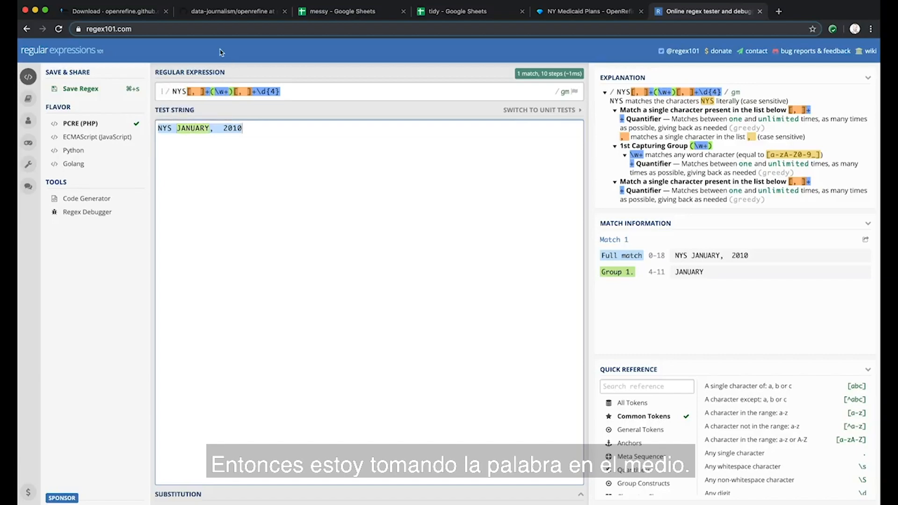
Return to the OpenRefine project, review the expression's preview, name the new column Month and create it
{"action": "left_click", "coordinate": [106, 15]}
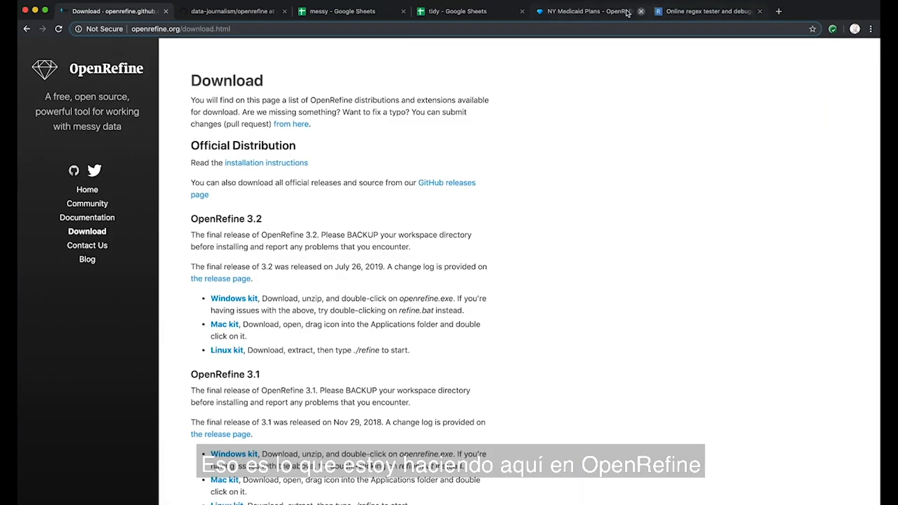
{"action": "left_click", "coordinate": [593, 11]}
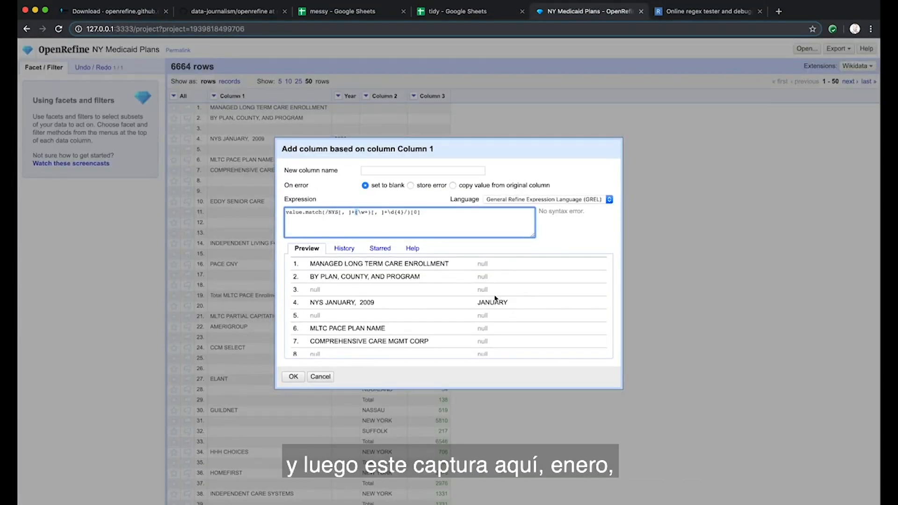
{"action": "scroll", "coordinate": [493, 304], "scroll_direction": "down", "scroll_amount": 10}
{"action": "scroll", "coordinate": [494, 308], "scroll_direction": "up", "scroll_amount": 4}
{"action": "scroll", "coordinate": [494, 308], "scroll_direction": "up", "scroll_amount": 5}
{"action": "left_click", "coordinate": [390, 171]}
{"action": "type", "text": "Month"}
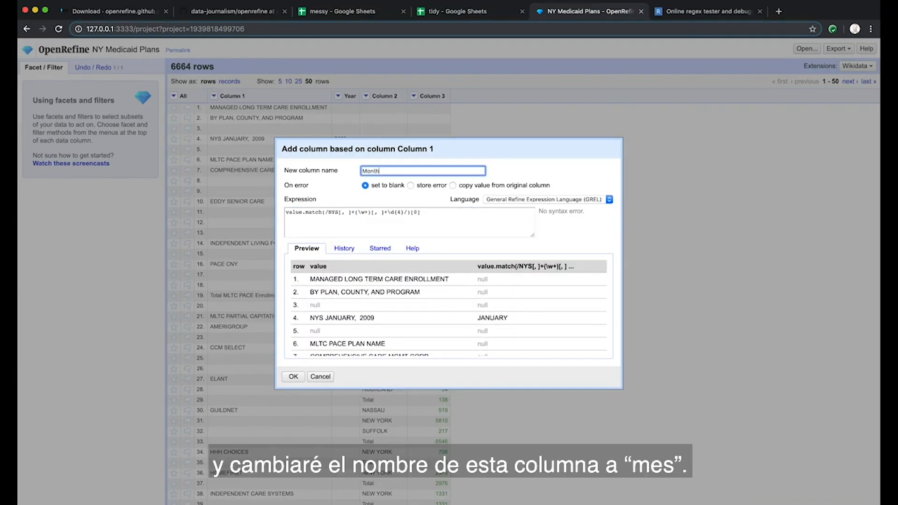
{"action": "left_click", "coordinate": [293, 377]}
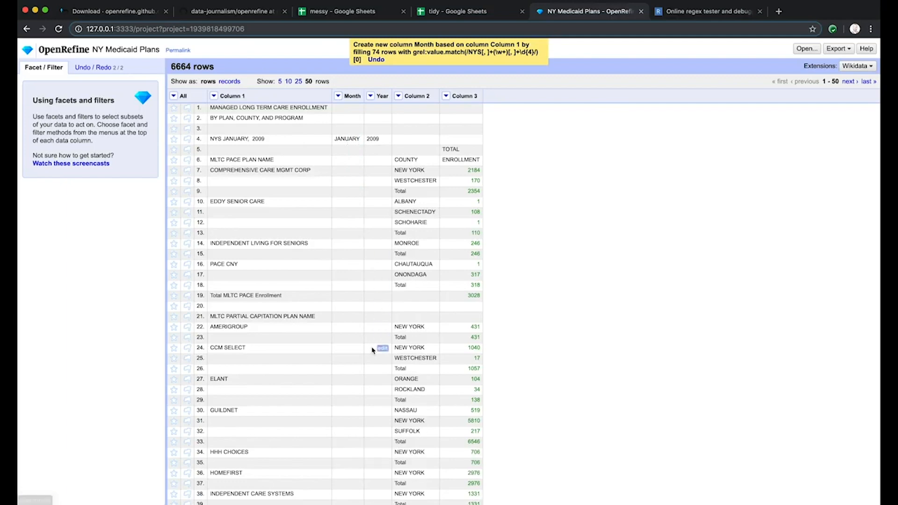
Examine the Month and Year columns on the first two pages of rows, the last page and the pages before it
{"action": "scroll", "coordinate": [348, 202], "scroll_direction": "down", "scroll_amount": 3}
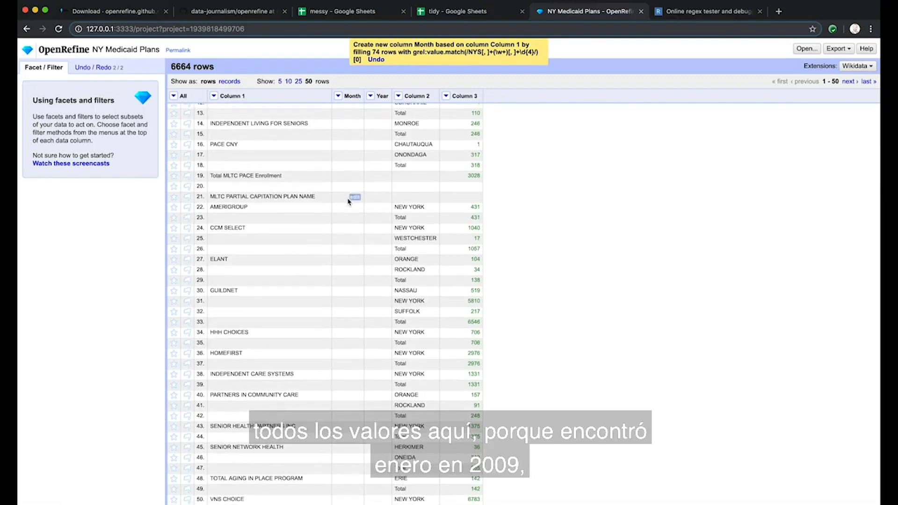
{"action": "scroll", "coordinate": [356, 156], "scroll_direction": "up", "scroll_amount": 5}
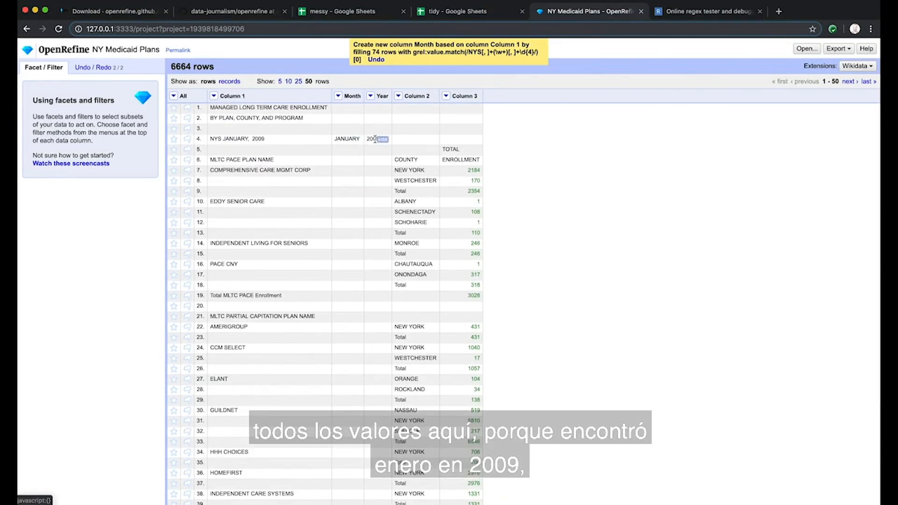
{"action": "left_click", "coordinate": [846, 82]}
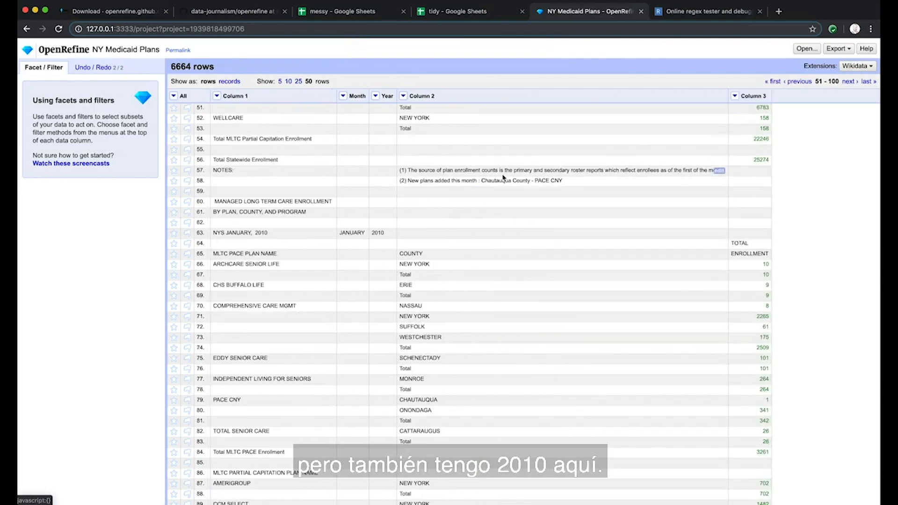
{"action": "left_click", "coordinate": [865, 81]}
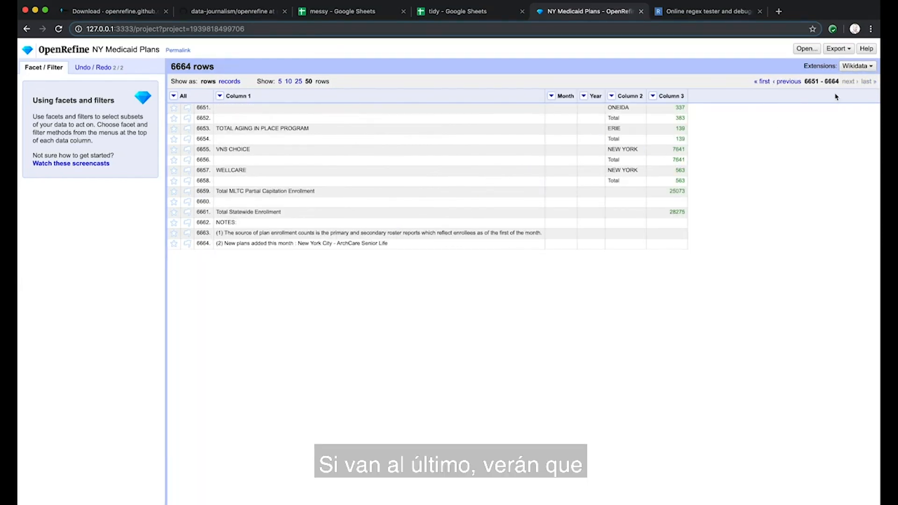
{"action": "left_click", "coordinate": [786, 82]}
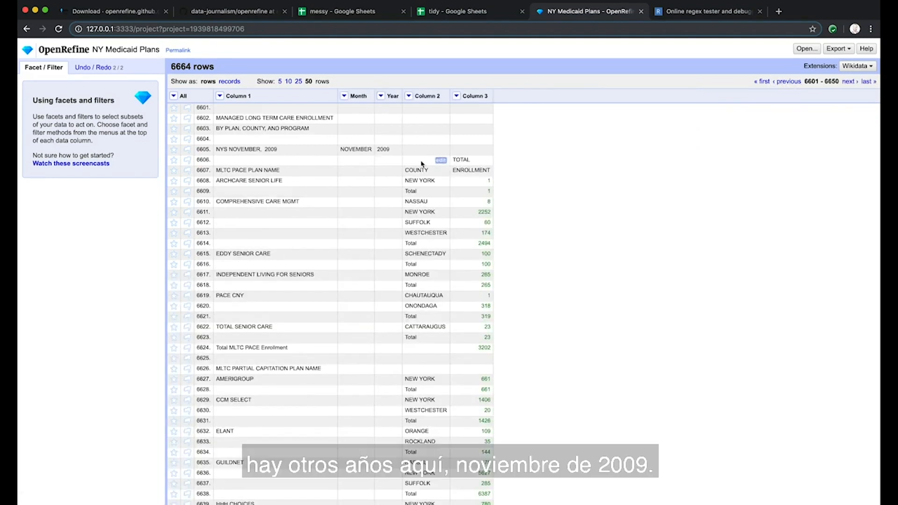
{"action": "left_click", "coordinate": [782, 82]}
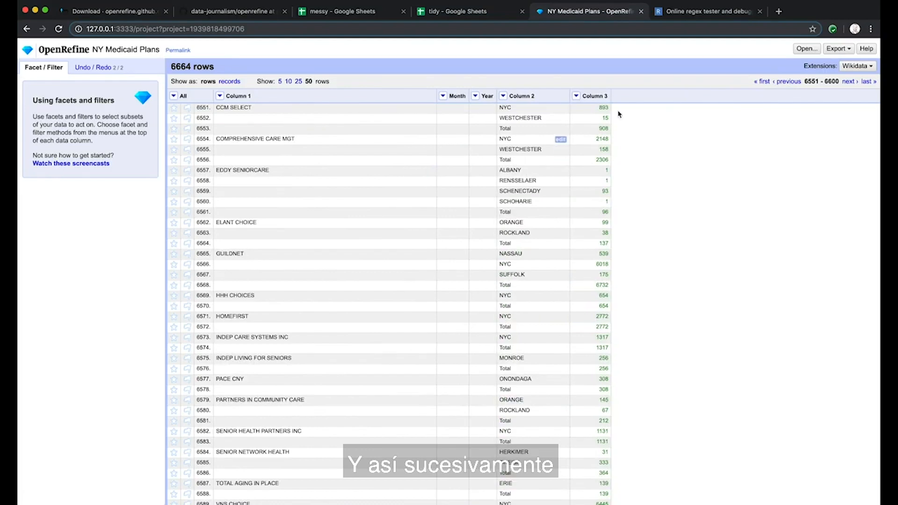
{"action": "left_click", "coordinate": [784, 82]}
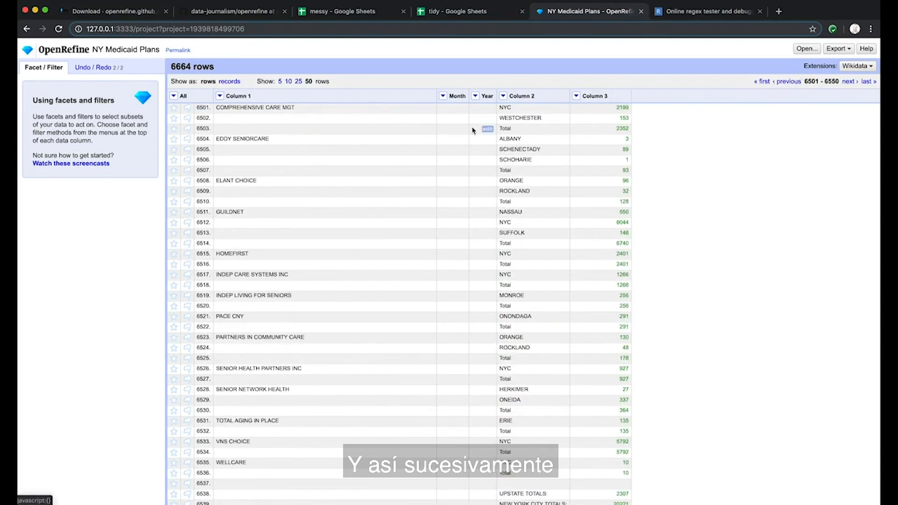
{"action": "left_click", "coordinate": [789, 82]}
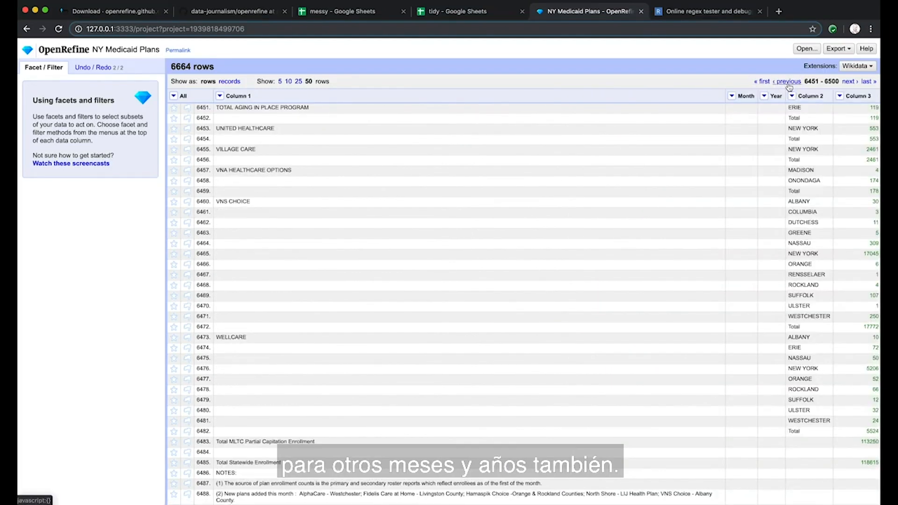
{"action": "left_click", "coordinate": [789, 84]}
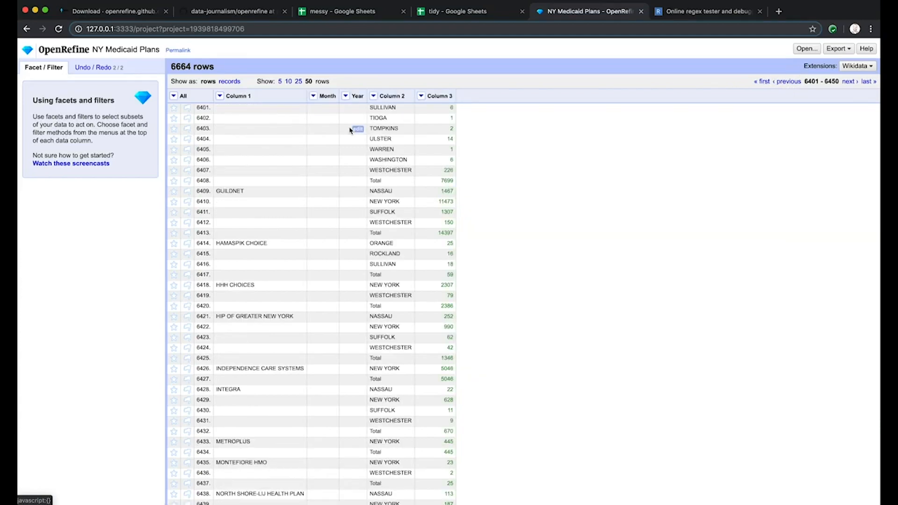
{"action": "left_click", "coordinate": [789, 84]}
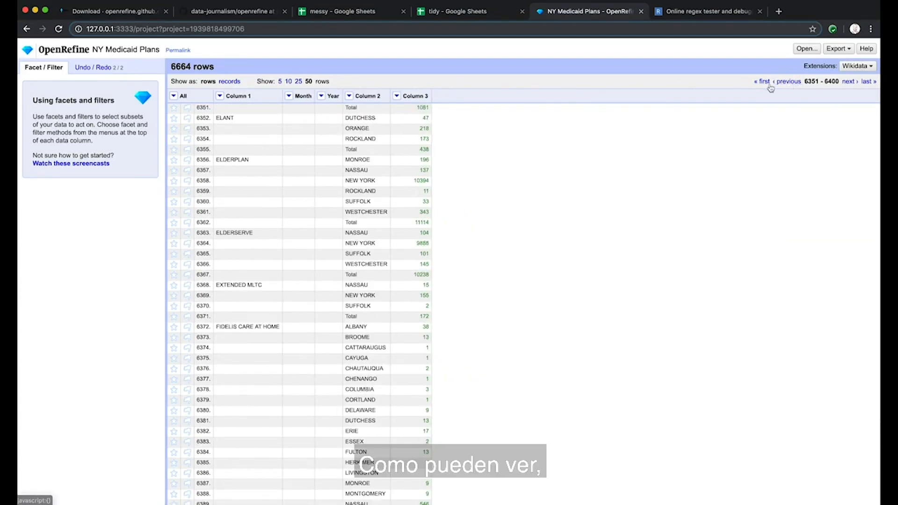
{"action": "left_click", "coordinate": [788, 83]}
{"action": "left_click", "coordinate": [788, 83]}
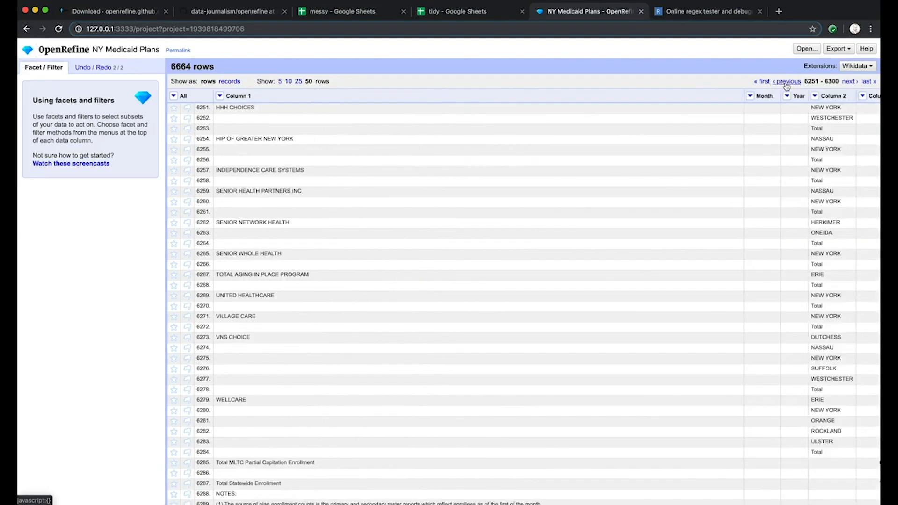
Return to the first page of rows and fill down the Month column's values into its blank cells
{"action": "scroll", "coordinate": [763, 140], "scroll_direction": "down", "scroll_amount": 5}
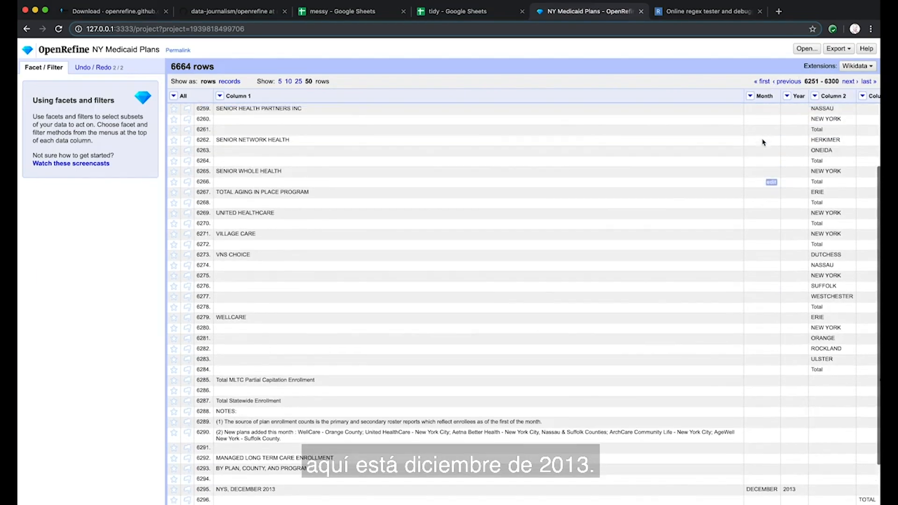
{"action": "left_click", "coordinate": [761, 81]}
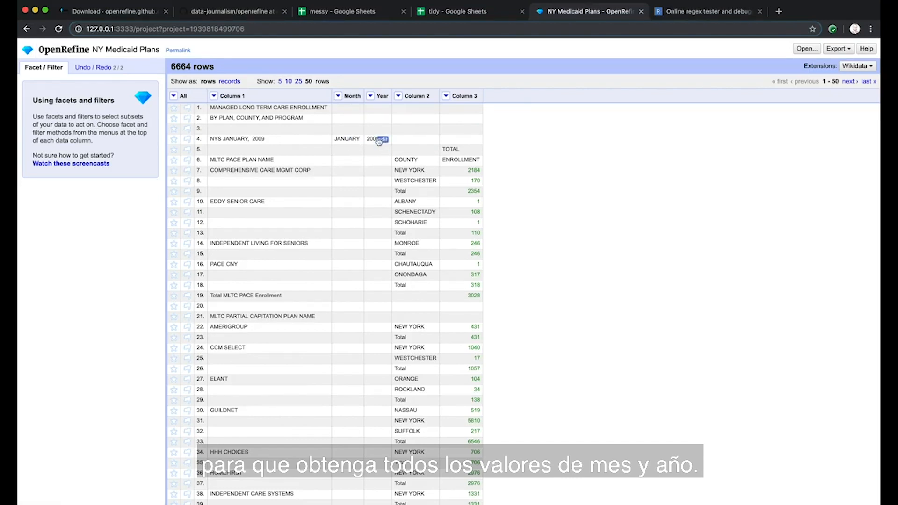
{"action": "left_click", "coordinate": [338, 96]}
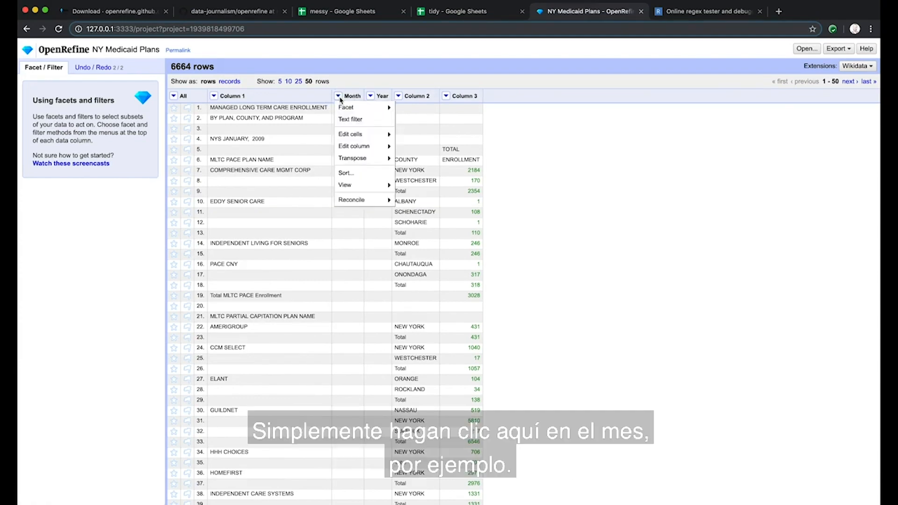
{"action": "mouse_move", "coordinate": [349, 135]}
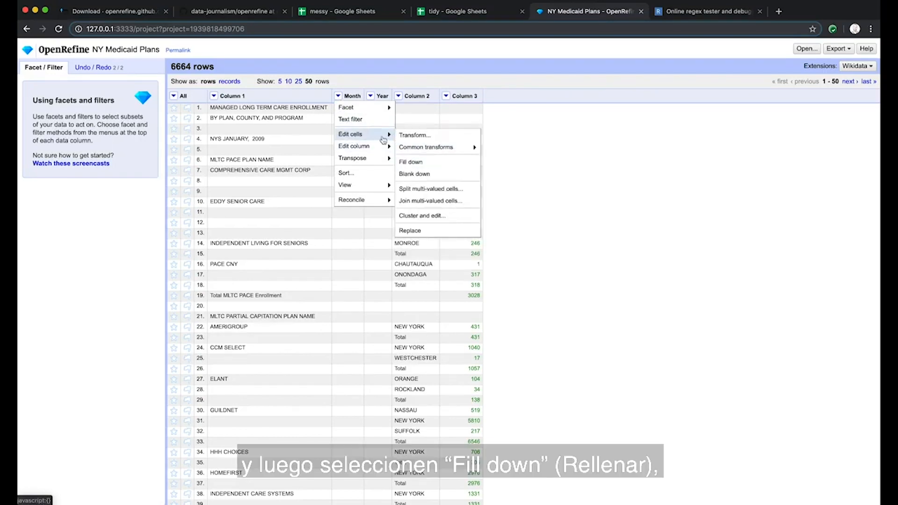
{"action": "left_click", "coordinate": [416, 163]}
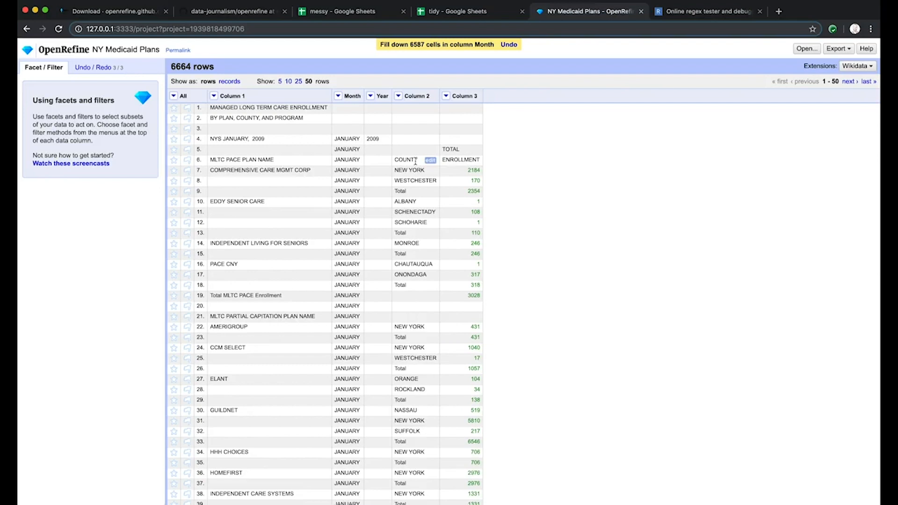
Fill down the Year column's values into its blank cells
{"action": "left_click", "coordinate": [370, 95]}
{"action": "mouse_move", "coordinate": [387, 137]}
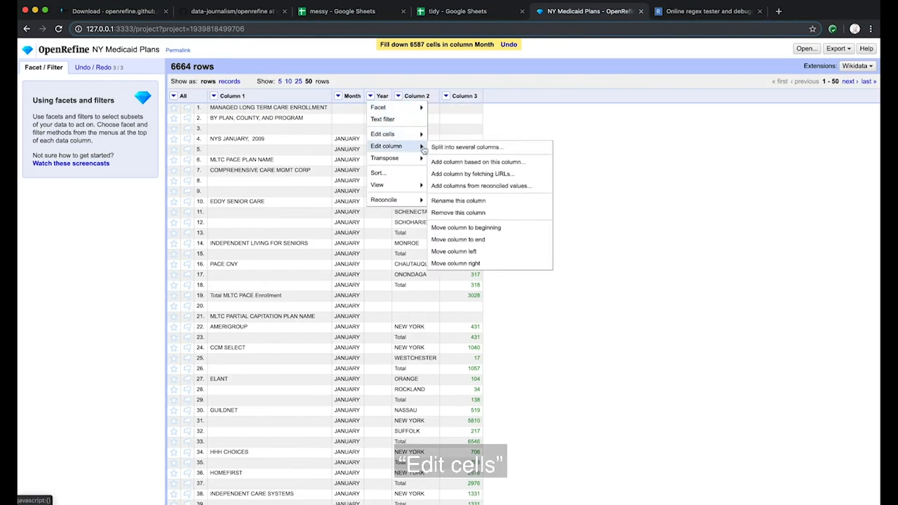
{"action": "left_click", "coordinate": [443, 161]}
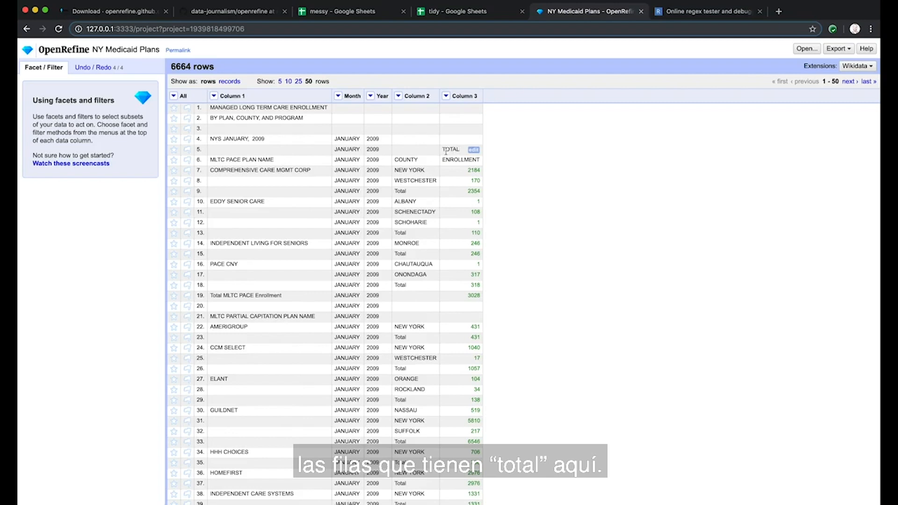
Add a text filter on Column 3 for "total" and review the matching rows
{"action": "left_click", "coordinate": [446, 96]}
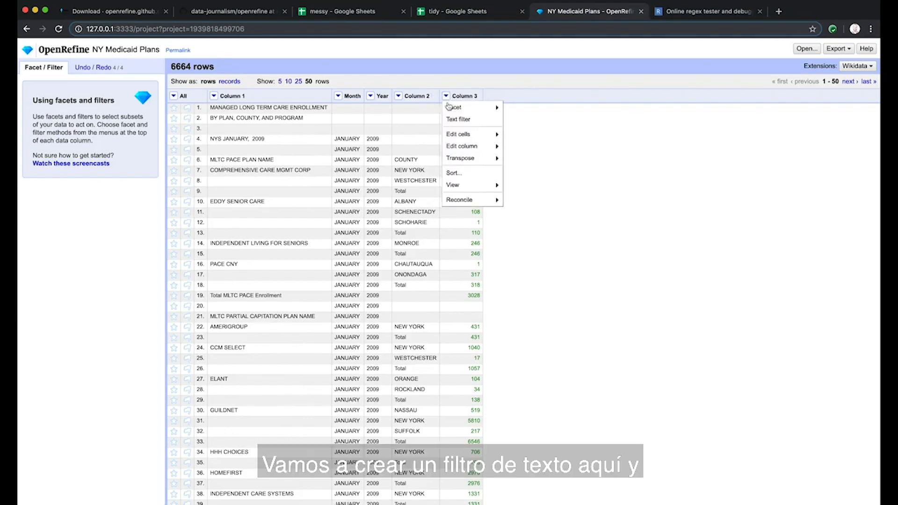
{"action": "left_click", "coordinate": [458, 119]}
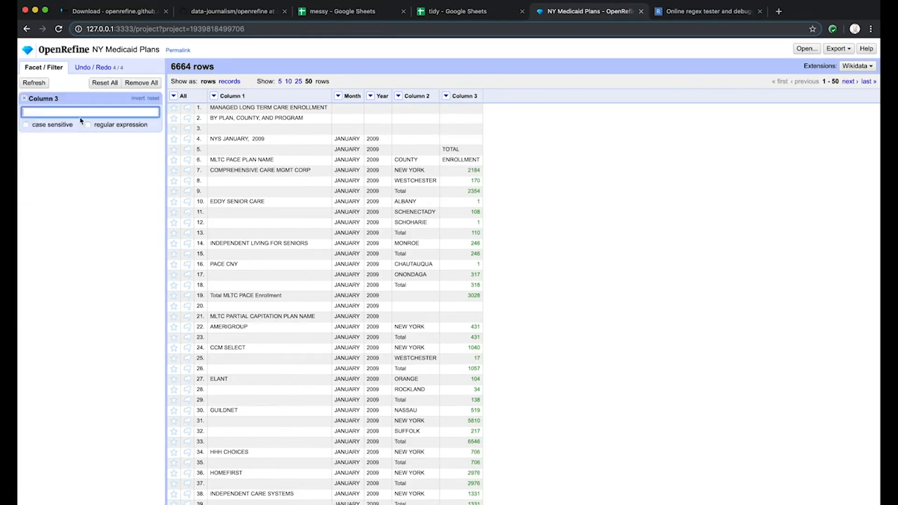
{"action": "type", "text": "total"}
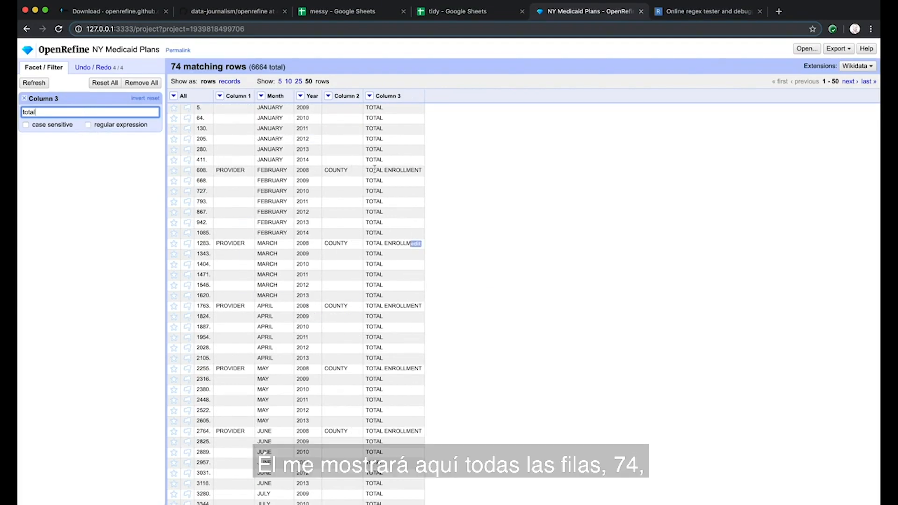
{"action": "scroll", "coordinate": [294, 275], "scroll_direction": "down", "scroll_amount": 3}
{"action": "scroll", "coordinate": [294, 275], "scroll_direction": "up", "scroll_amount": 3}
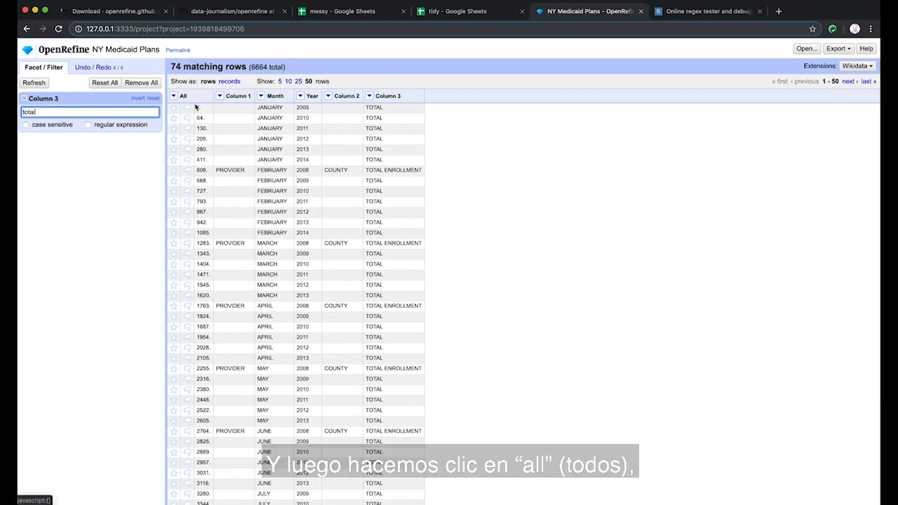
Remove all rows matching the "total" filter on Column 3, and clear the filter
{"action": "left_click", "coordinate": [173, 97]}
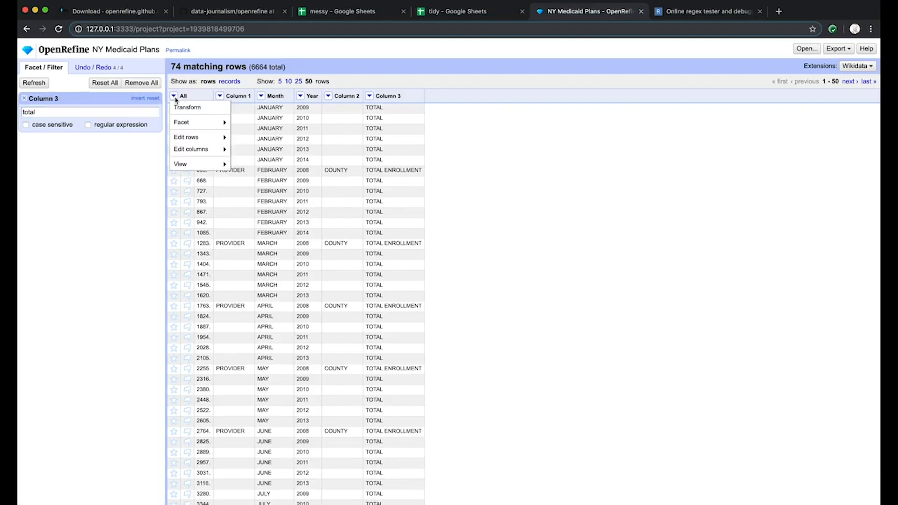
{"action": "mouse_move", "coordinate": [189, 139]}
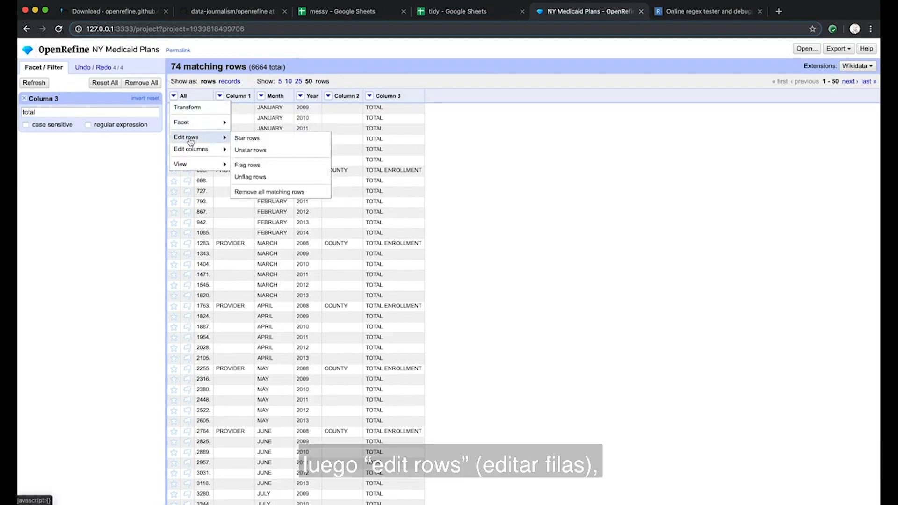
{"action": "left_click", "coordinate": [269, 191]}
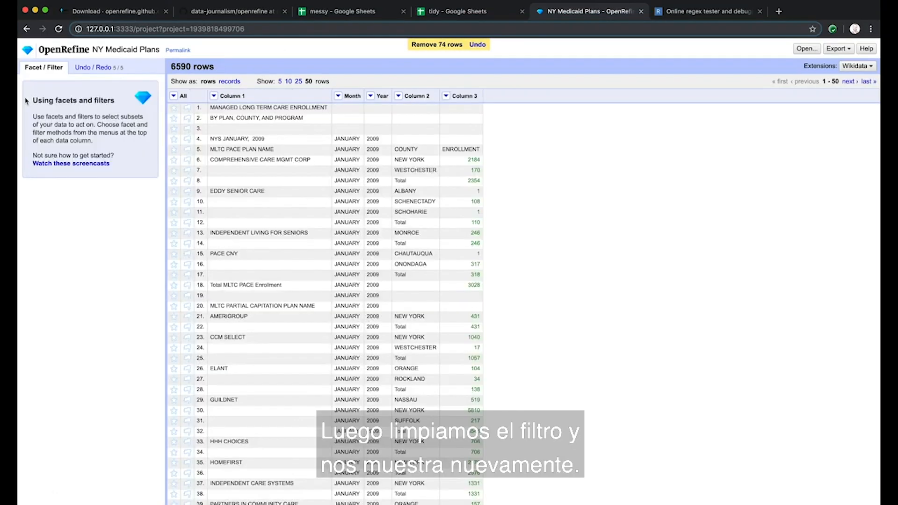
Facet Column 3 by blank (null or empty string) and show only the rows where it is true
{"action": "scroll", "coordinate": [405, 205], "scroll_direction": "down", "scroll_amount": 2}
{"action": "scroll", "coordinate": [409, 215], "scroll_direction": "up", "scroll_amount": 2}
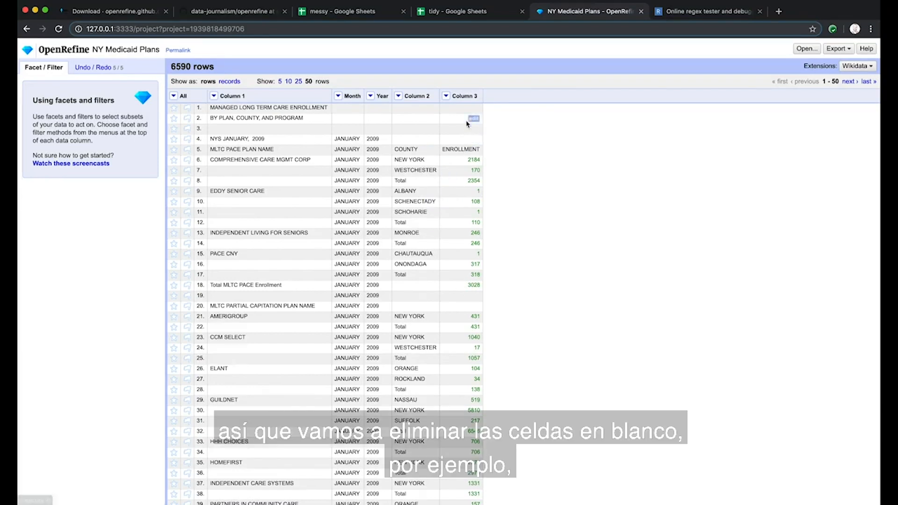
{"action": "left_click", "coordinate": [446, 97]}
{"action": "mouse_move", "coordinate": [450, 107]}
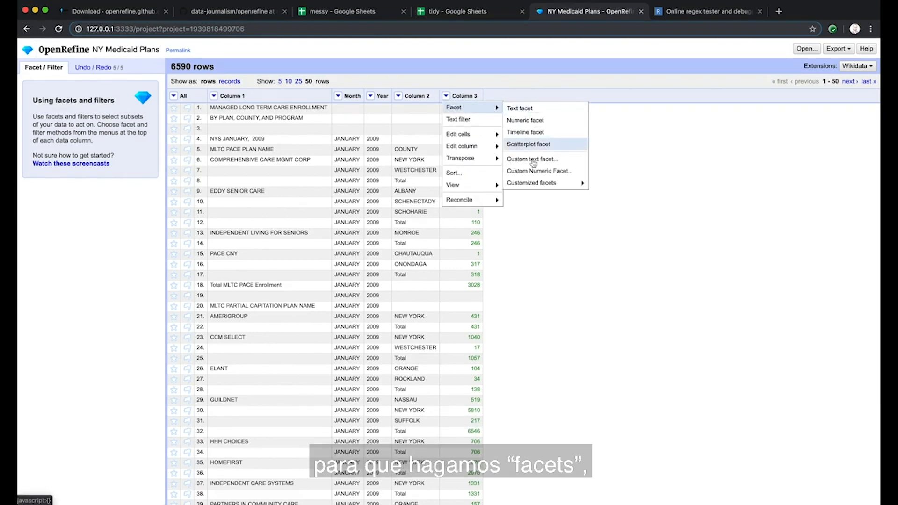
{"action": "mouse_move", "coordinate": [532, 184]}
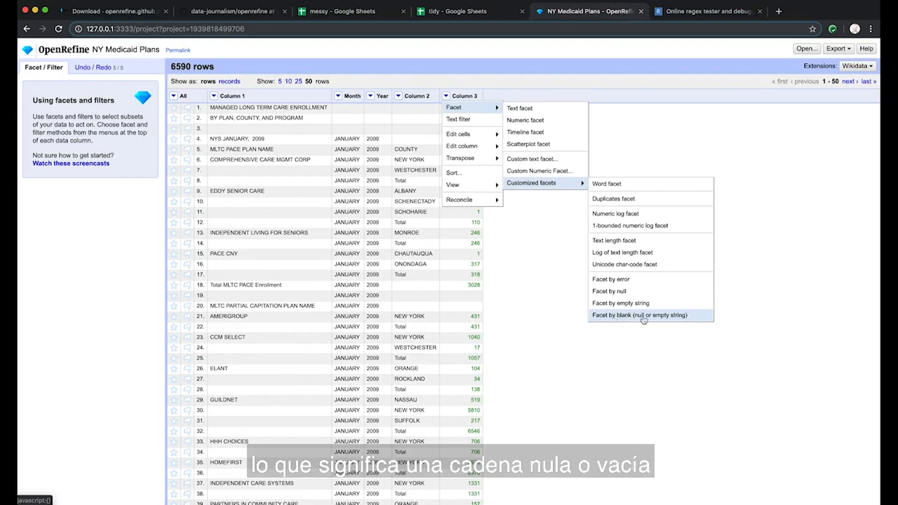
{"action": "left_click", "coordinate": [665, 317]}
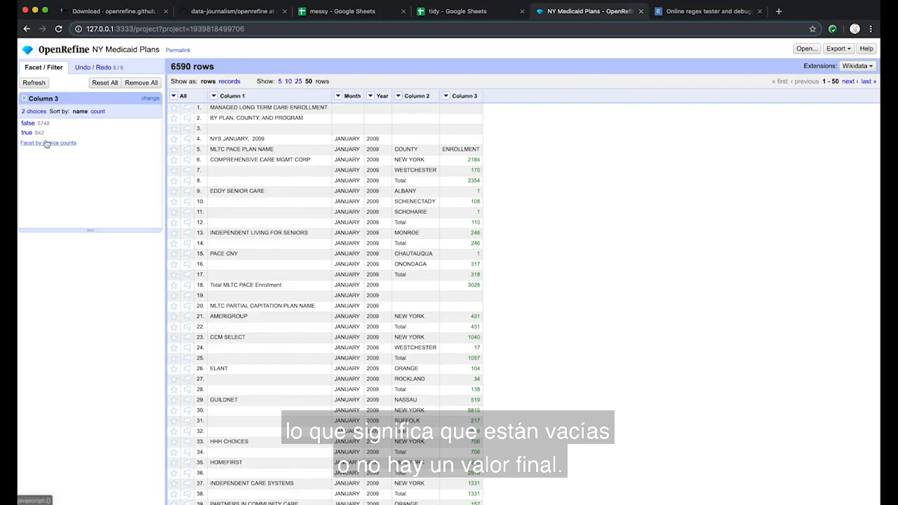
{"action": "left_click", "coordinate": [26, 133]}
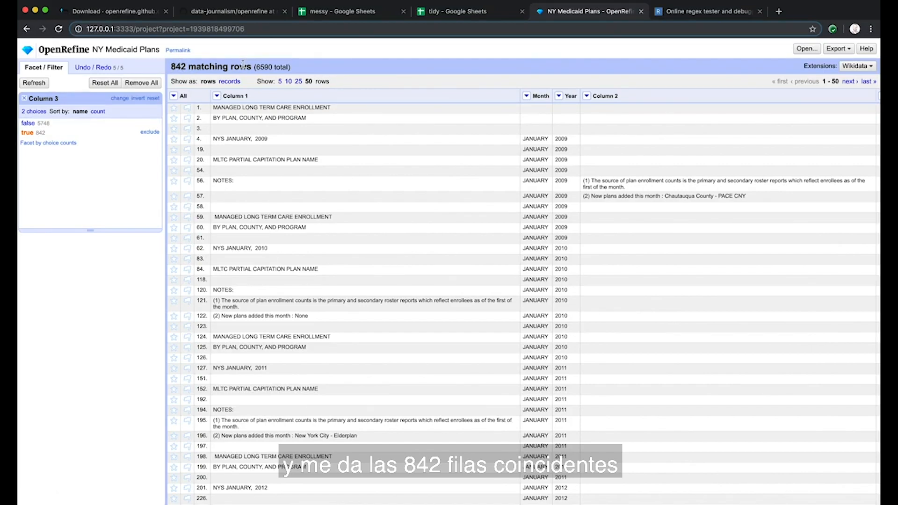
Review the rows with a blank Column 3, remove all of them and close the facet
{"action": "scroll", "coordinate": [339, 253], "scroll_direction": "down", "scroll_amount": 3}
{"action": "scroll", "coordinate": [339, 253], "scroll_direction": "up", "scroll_amount": 3}
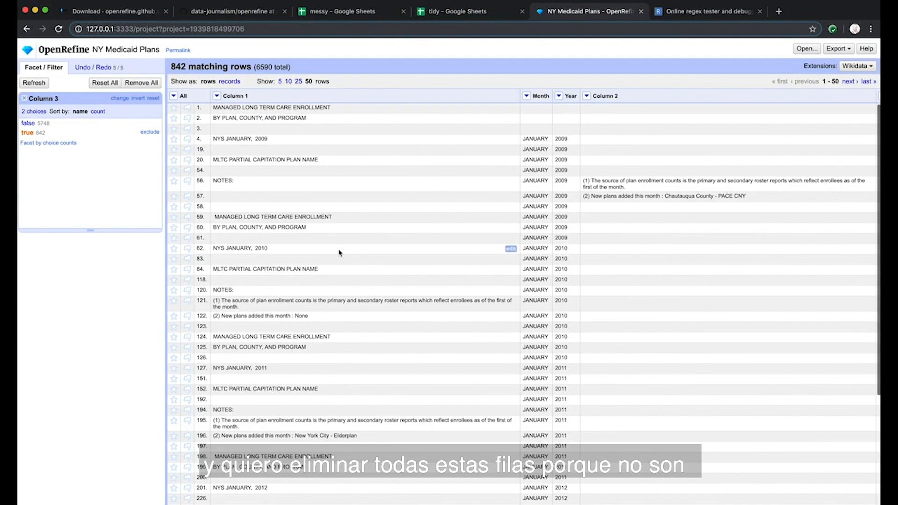
{"action": "scroll", "coordinate": [358, 147], "scroll_direction": "down", "scroll_amount": 5}
{"action": "scroll", "coordinate": [361, 157], "scroll_direction": "up", "scroll_amount": 4}
{"action": "scroll", "coordinate": [361, 158], "scroll_direction": "up", "scroll_amount": 2}
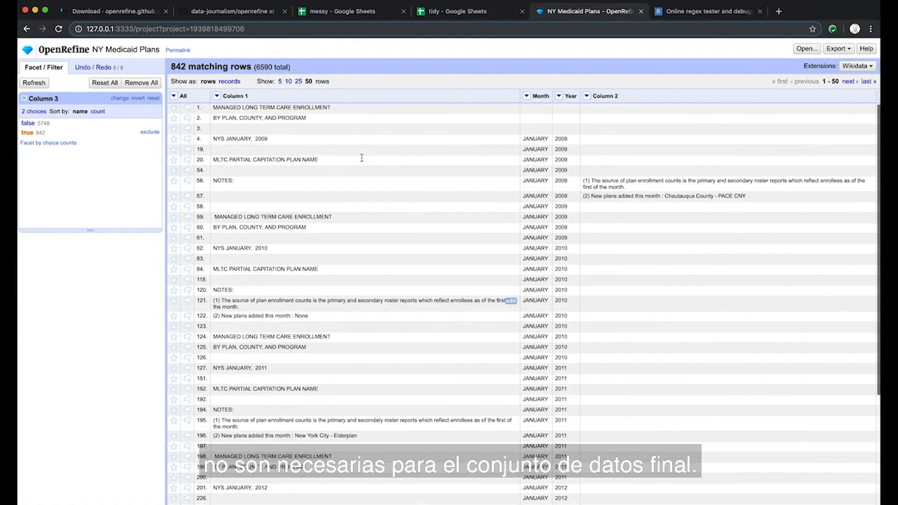
{"action": "left_click", "coordinate": [173, 95]}
{"action": "mouse_move", "coordinate": [197, 142]}
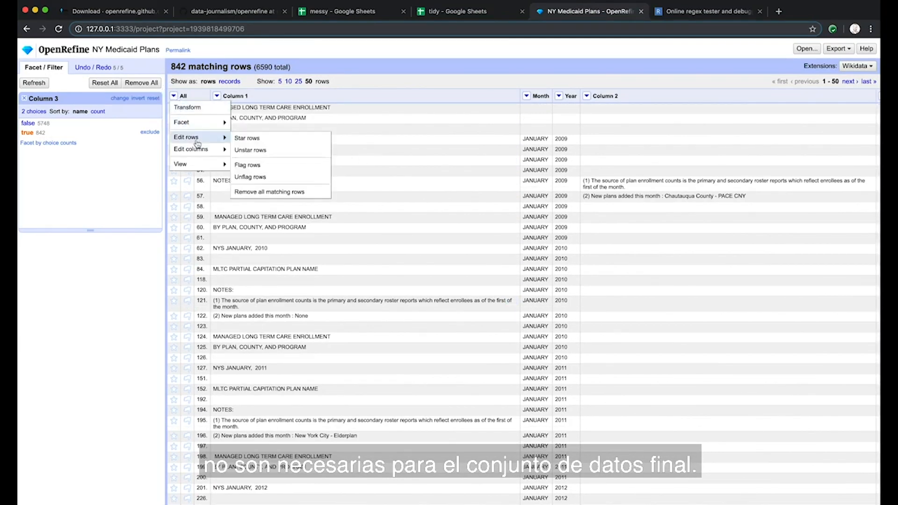
{"action": "left_click", "coordinate": [265, 192]}
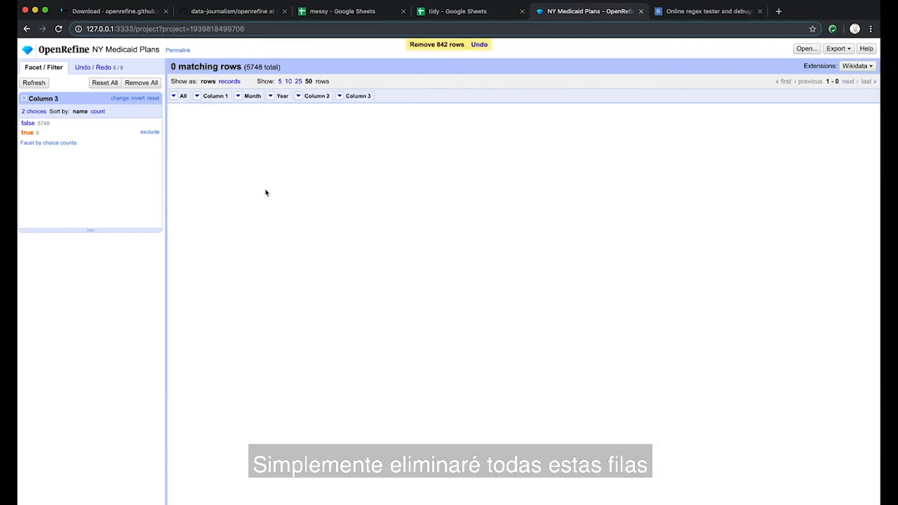
{"action": "left_click", "coordinate": [23, 98]}
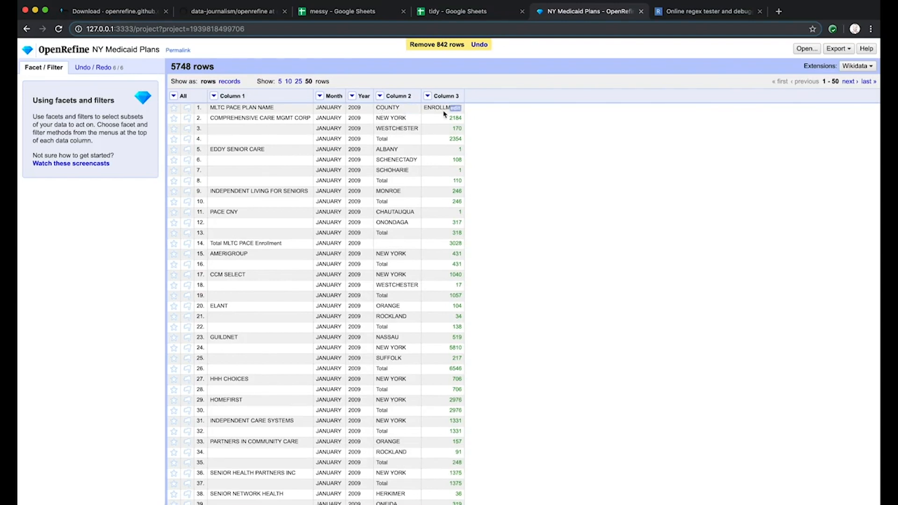
Remove all rows whose Column 3 matches the text filter "enrol", and close the filter
{"action": "left_click", "coordinate": [427, 95]}
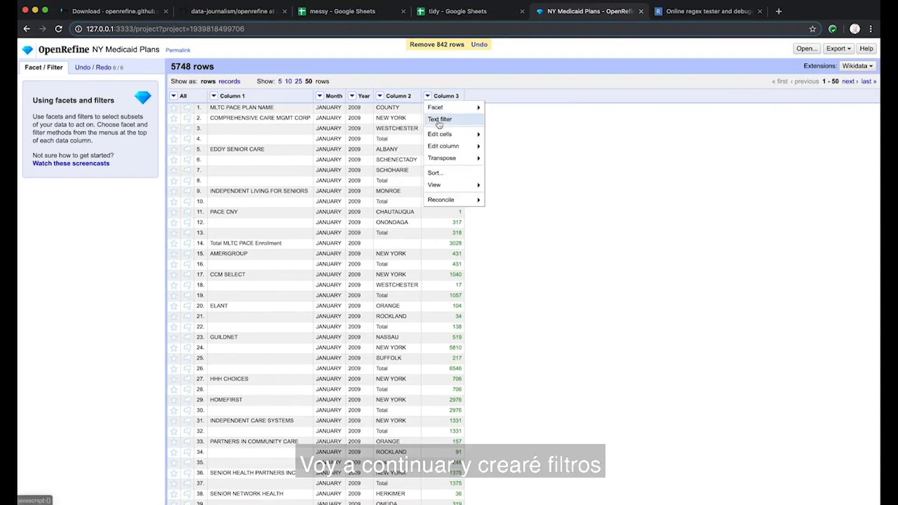
{"action": "left_click", "coordinate": [437, 118]}
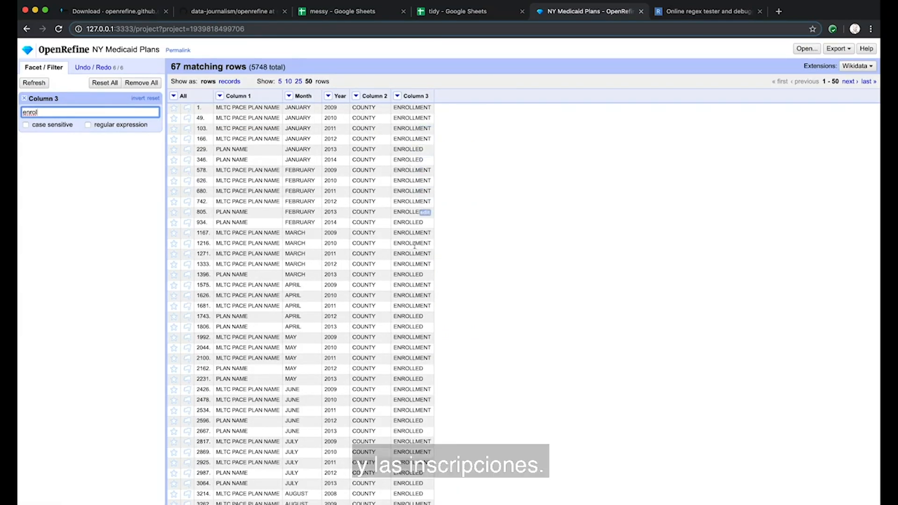
{"action": "left_click", "coordinate": [174, 97]}
{"action": "mouse_move", "coordinate": [197, 140]}
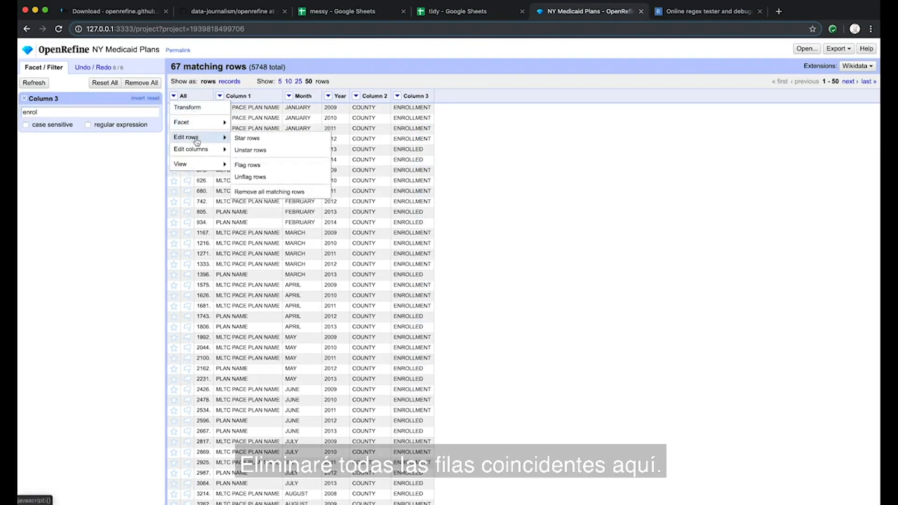
{"action": "left_click", "coordinate": [257, 192]}
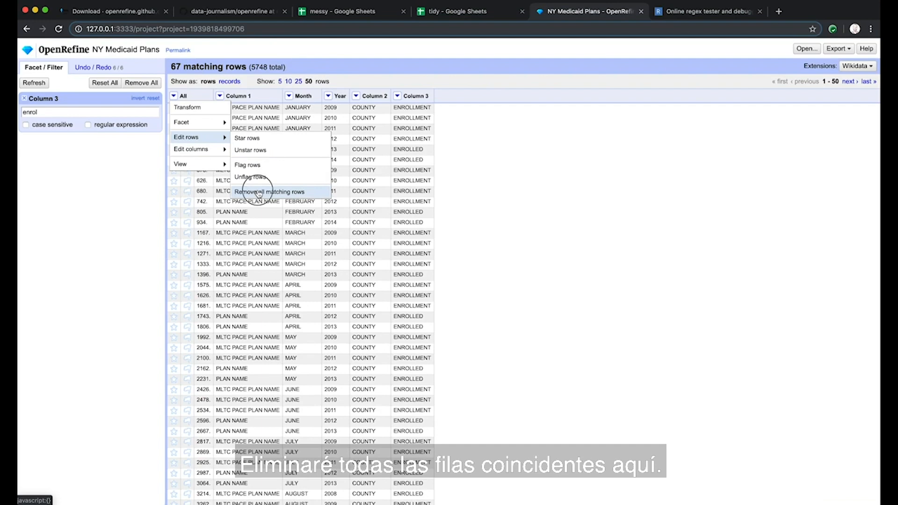
{"action": "left_click", "coordinate": [23, 98]}
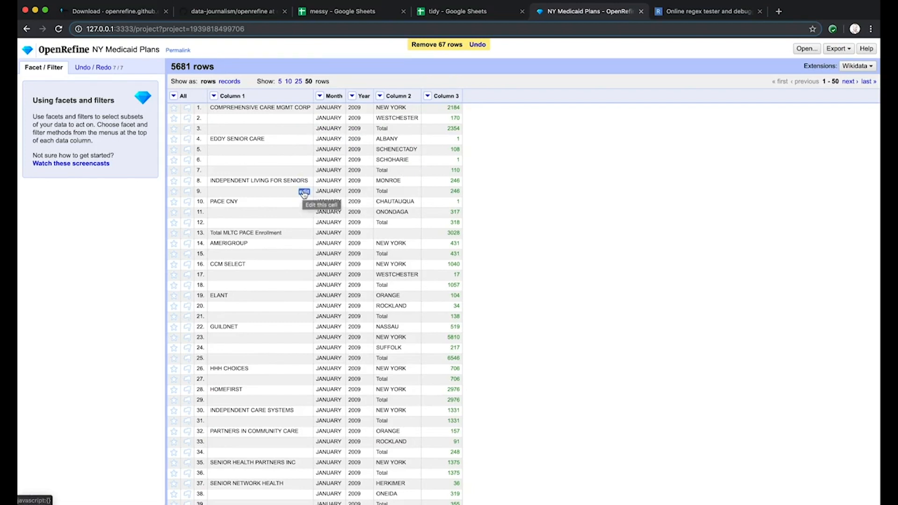
{"action": "scroll", "coordinate": [304, 194], "scroll_direction": "down", "scroll_amount": 2}
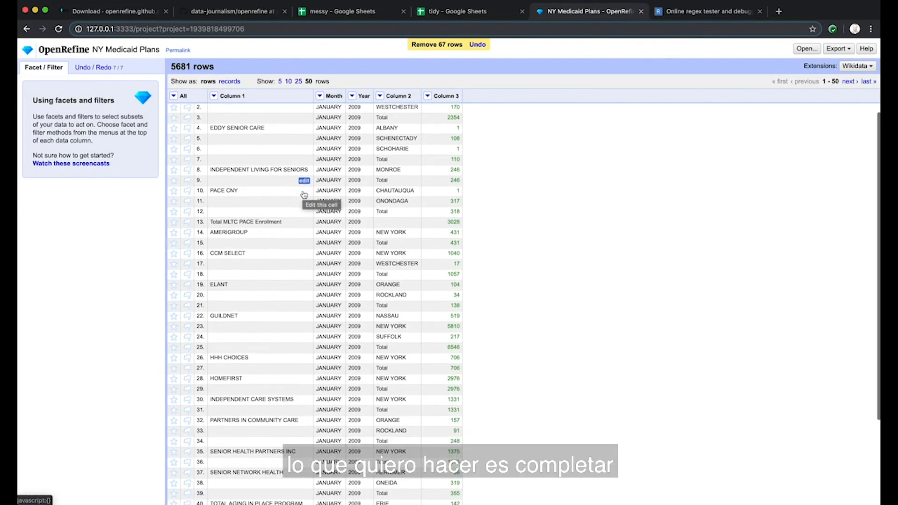
{"action": "scroll", "coordinate": [304, 194], "scroll_direction": "up", "scroll_amount": 2}
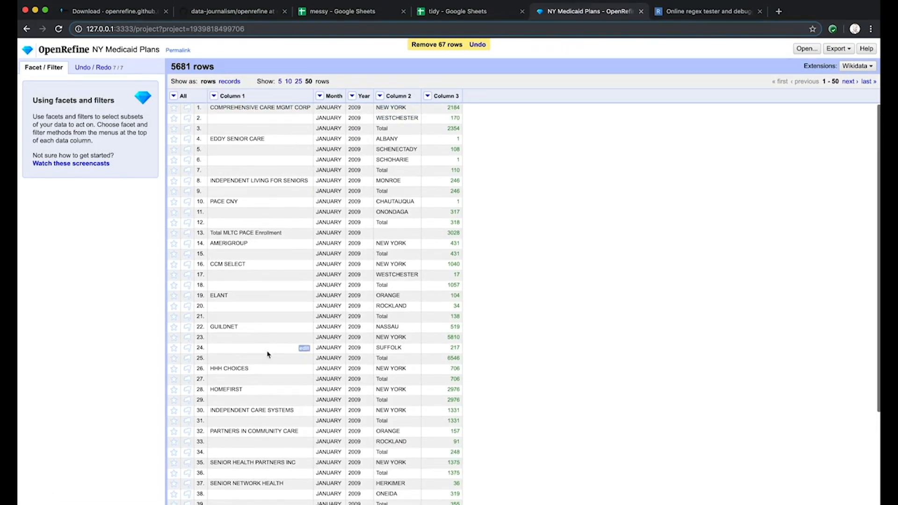
{"action": "left_click", "coordinate": [216, 99]}
{"action": "mouse_move", "coordinate": [225, 108]}
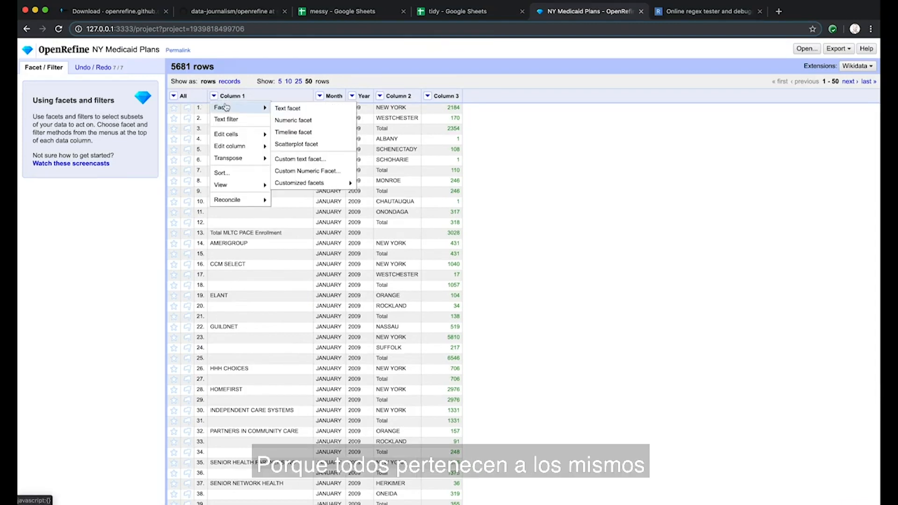
{"action": "left_click", "coordinate": [247, 245]}
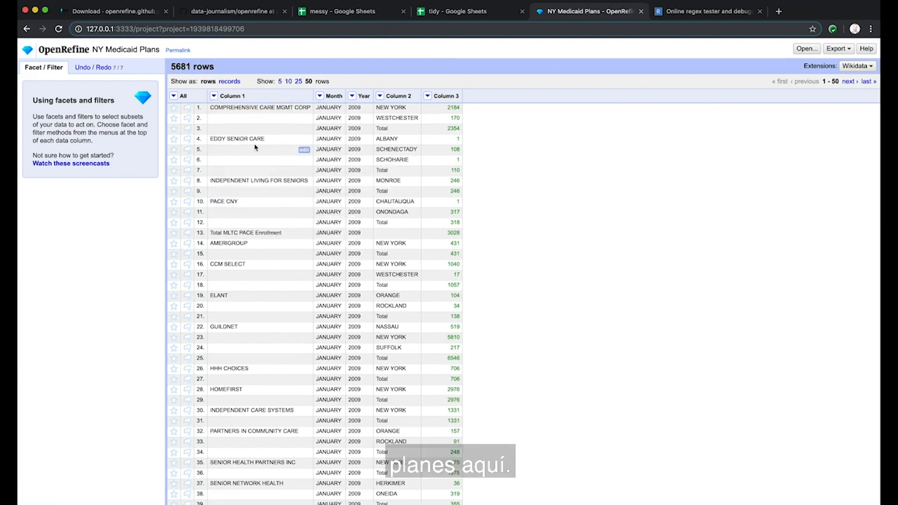
Fill down the plan names in Column 1 into its blank cells
{"action": "left_click", "coordinate": [214, 96]}
{"action": "mouse_move", "coordinate": [229, 136]}
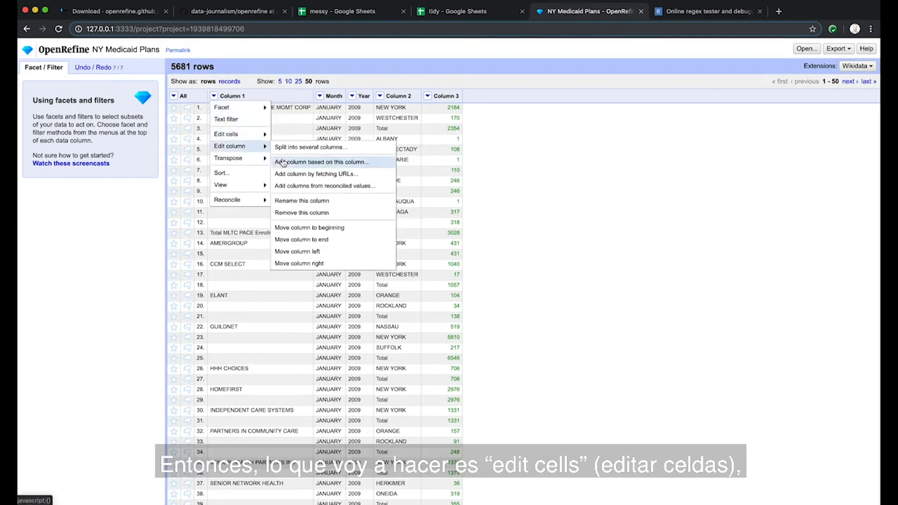
{"action": "left_click", "coordinate": [286, 162]}
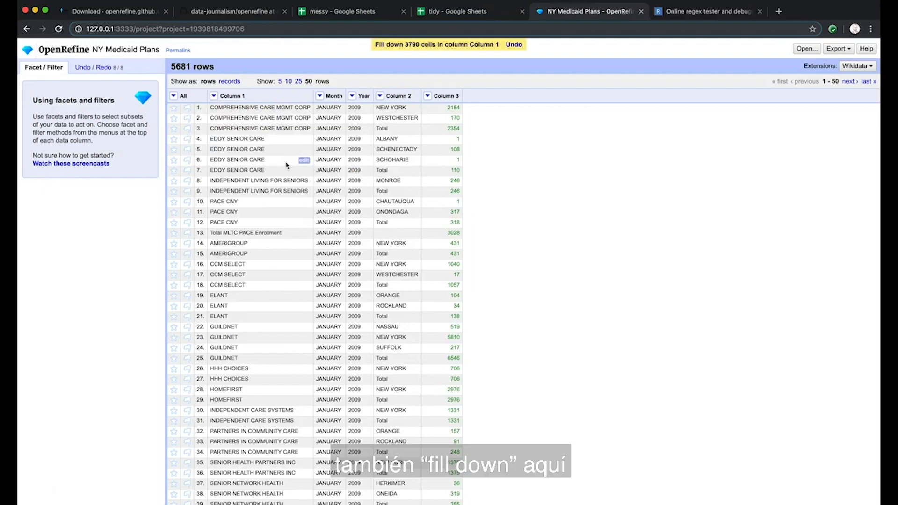
Remove all rows whose Column 2 matches the text filter "total", and close the filter
{"action": "scroll", "coordinate": [247, 287], "scroll_direction": "down", "scroll_amount": 3}
{"action": "scroll", "coordinate": [246, 286], "scroll_direction": "up", "scroll_amount": 3}
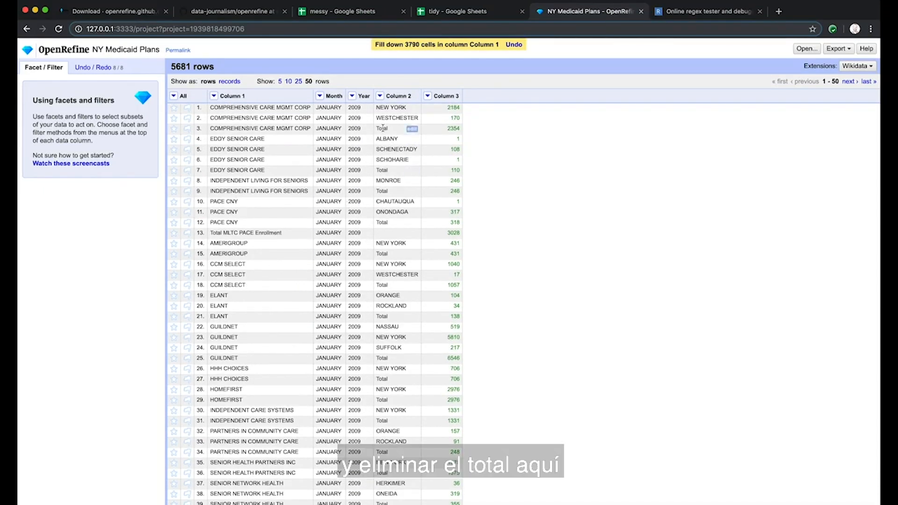
{"action": "left_click", "coordinate": [380, 96]}
{"action": "left_click", "coordinate": [396, 121]}
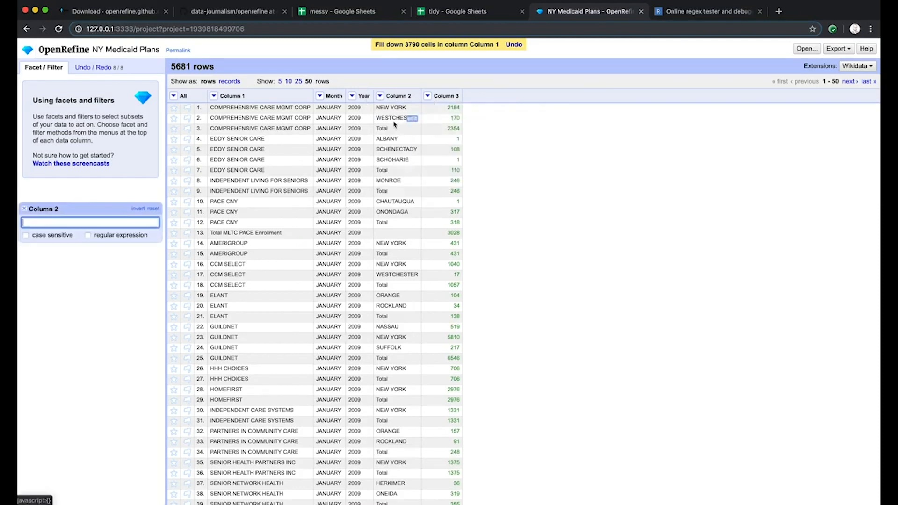
{"action": "type", "text": "total"}
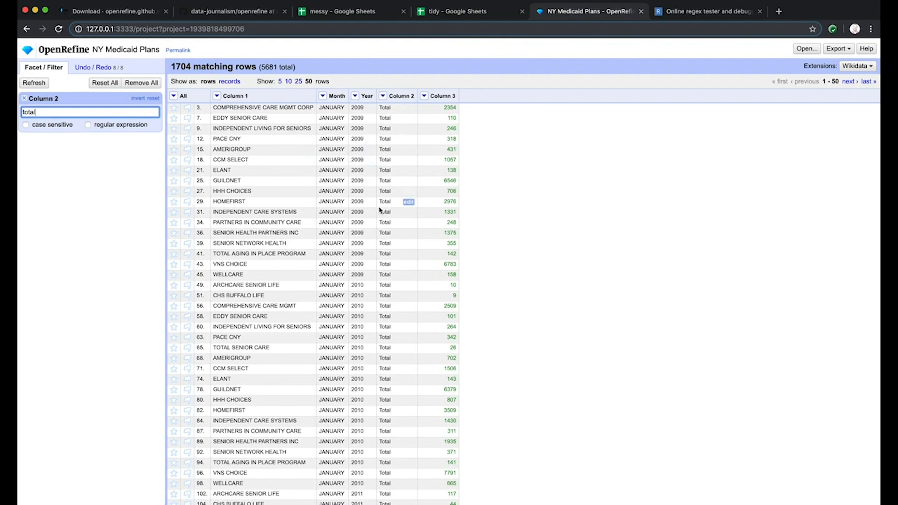
{"action": "left_click", "coordinate": [173, 95]}
{"action": "mouse_move", "coordinate": [192, 137]}
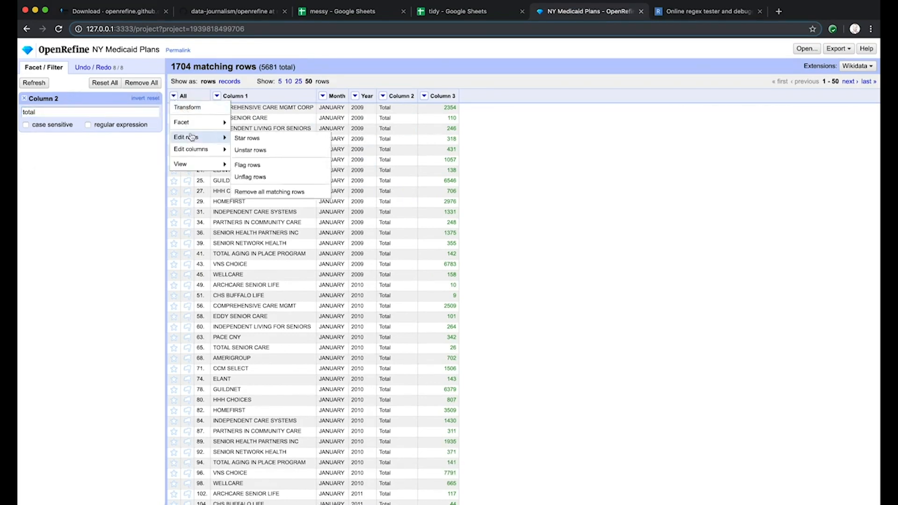
{"action": "left_click", "coordinate": [264, 192]}
{"action": "left_click", "coordinate": [26, 99]}
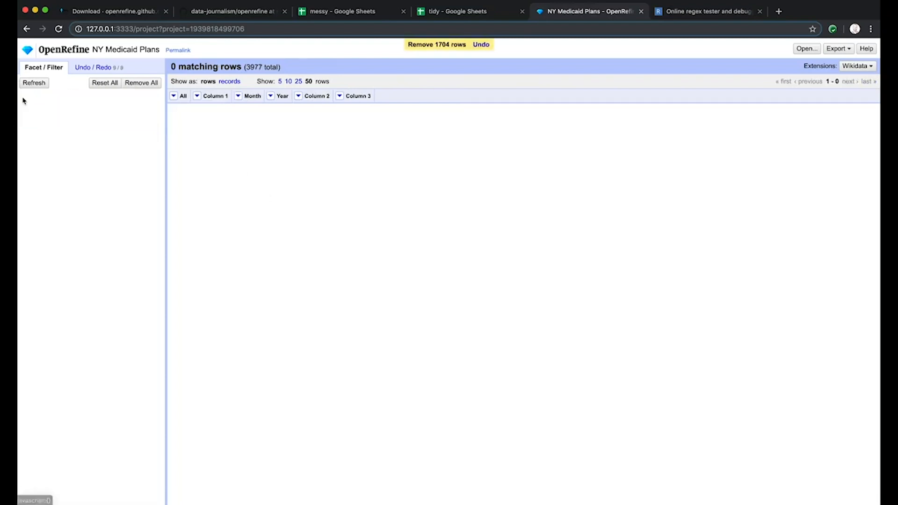
Facet Column 2 by blank (null or empty string) and show only the rows where it is true
{"action": "scroll", "coordinate": [304, 229], "scroll_direction": "down", "scroll_amount": 5}
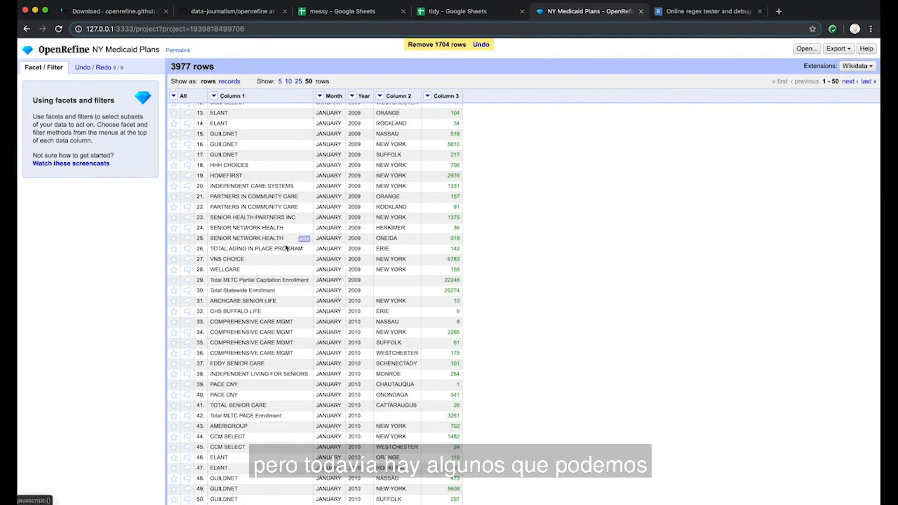
{"action": "left_click", "coordinate": [380, 97]}
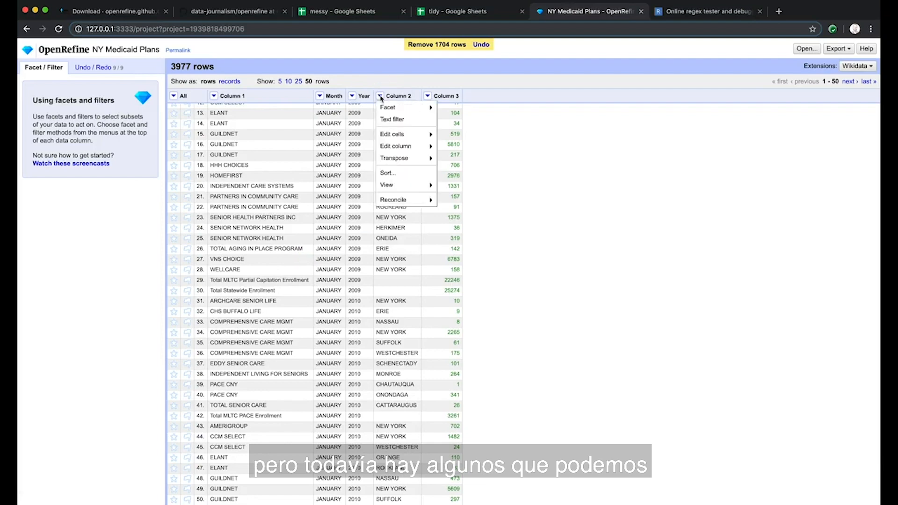
{"action": "mouse_move", "coordinate": [388, 107]}
{"action": "mouse_move", "coordinate": [468, 183]}
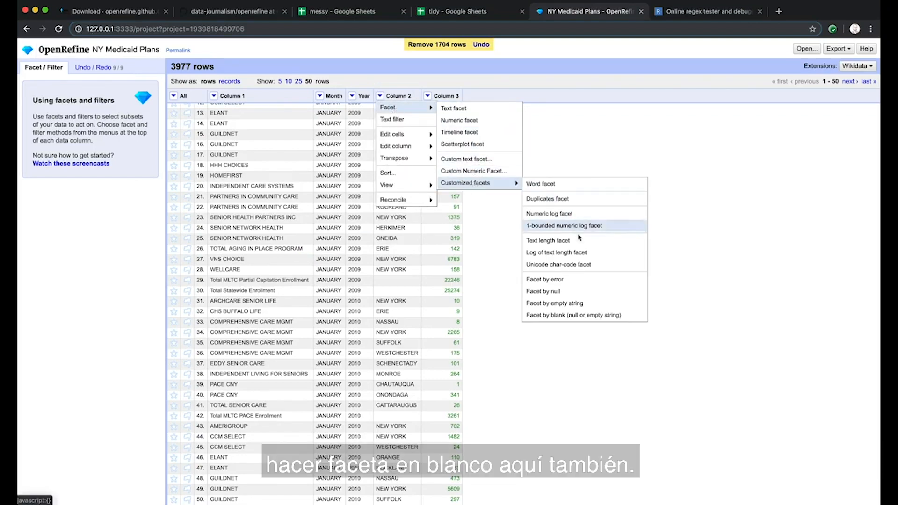
{"action": "left_click", "coordinate": [566, 315]}
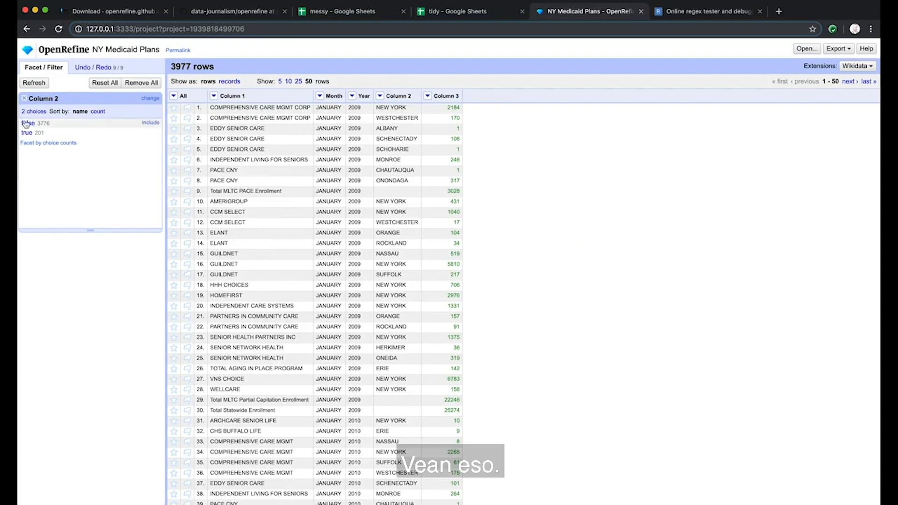
{"action": "left_click", "coordinate": [27, 132]}
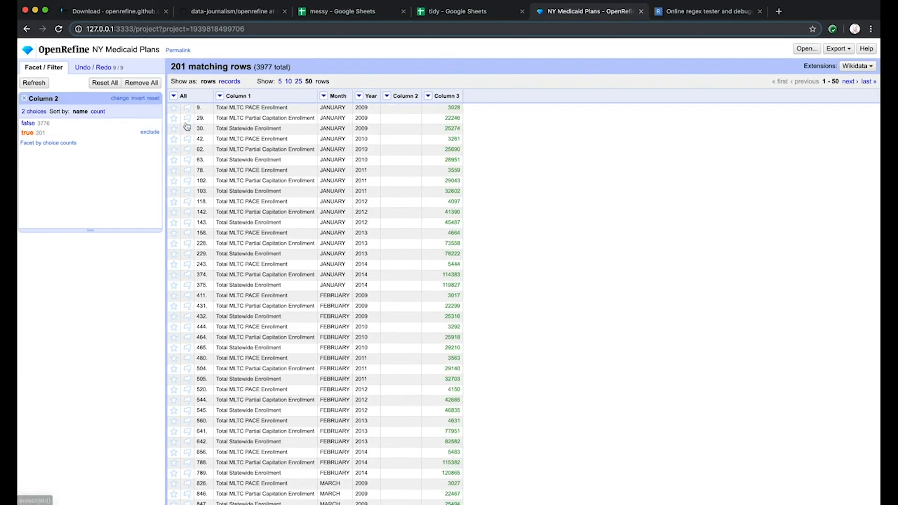
Remove all the matching rows with a blank Column 2 and close the facet
{"action": "scroll", "coordinate": [262, 197], "scroll_direction": "down", "scroll_amount": 3}
{"action": "scroll", "coordinate": [266, 220], "scroll_direction": "up", "scroll_amount": 3}
{"action": "left_click", "coordinate": [174, 96]}
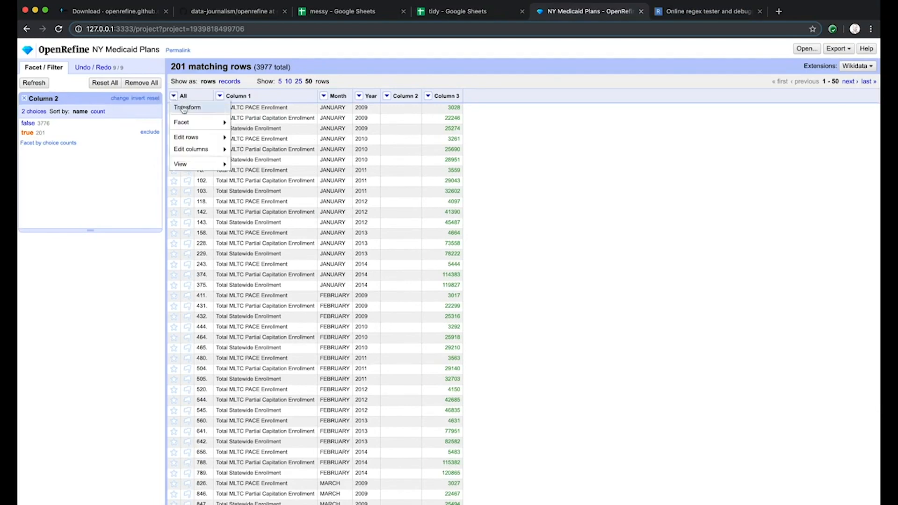
{"action": "mouse_move", "coordinate": [187, 138]}
{"action": "left_click", "coordinate": [263, 194]}
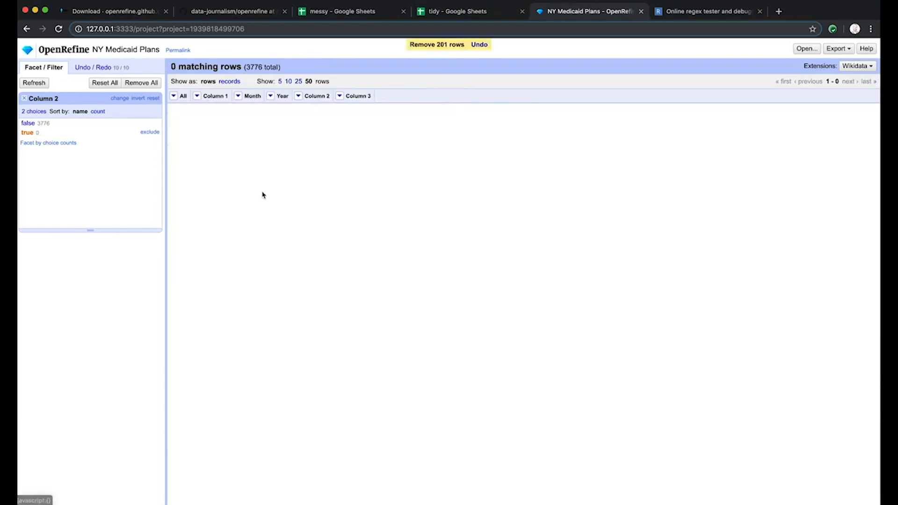
{"action": "left_click", "coordinate": [24, 98]}
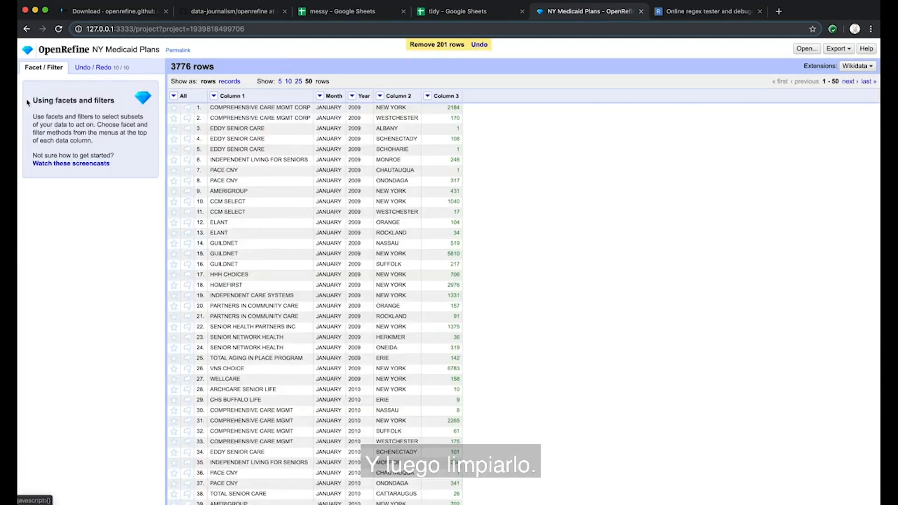
Check the cleaned rows over several pages, and rename Column 1 to "Plans"
{"action": "scroll", "coordinate": [269, 211], "scroll_direction": "down", "scroll_amount": 3}
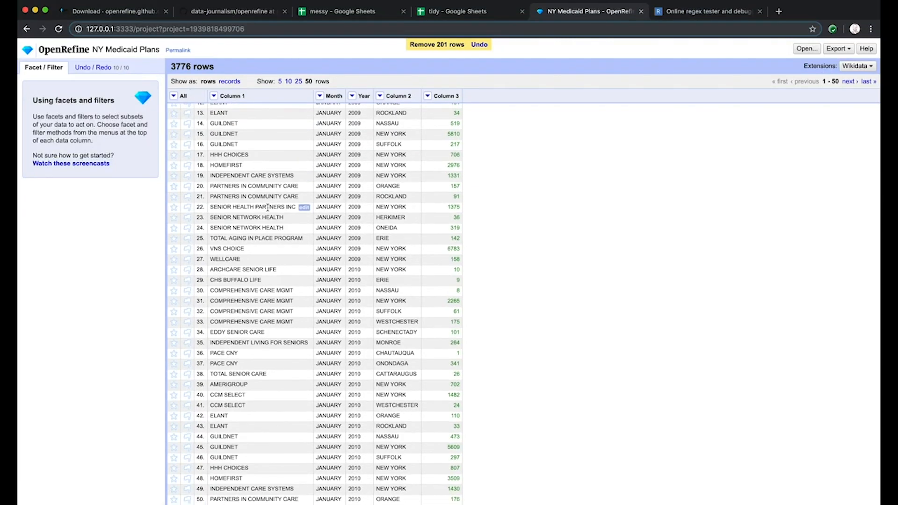
{"action": "scroll", "coordinate": [339, 171], "scroll_direction": "up", "scroll_amount": 3}
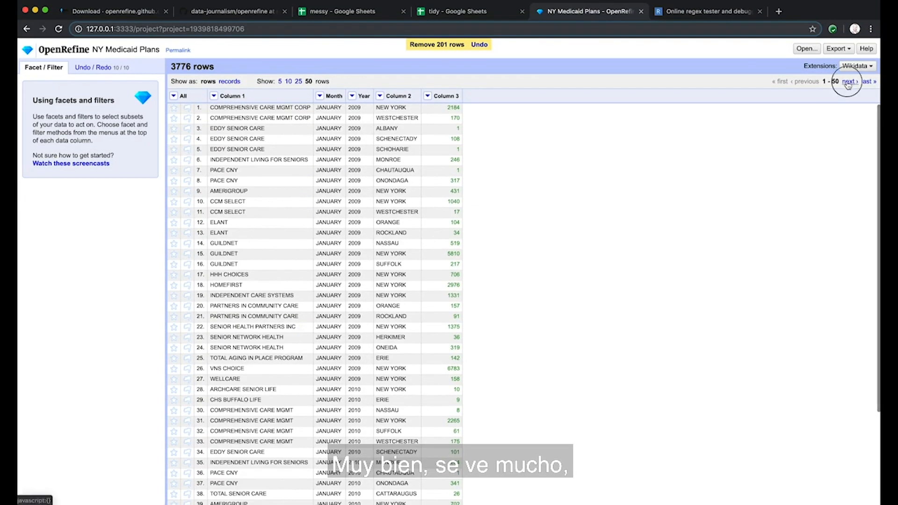
{"action": "left_click", "coordinate": [847, 83]}
{"action": "left_click", "coordinate": [848, 83]}
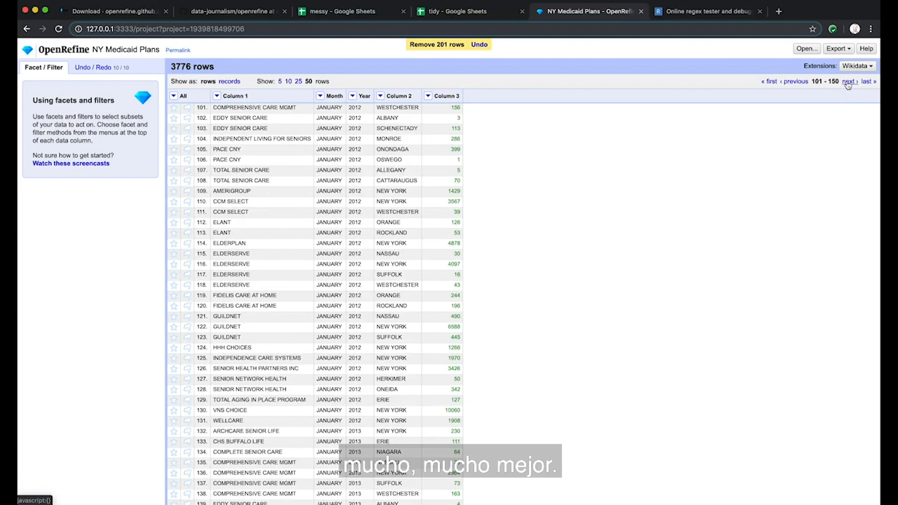
{"action": "left_click", "coordinate": [848, 83]}
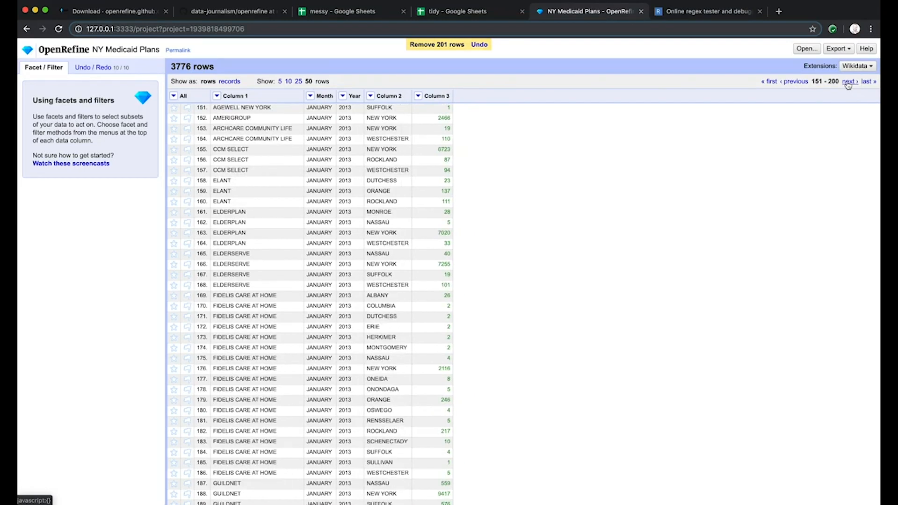
{"action": "left_click", "coordinate": [217, 96]}
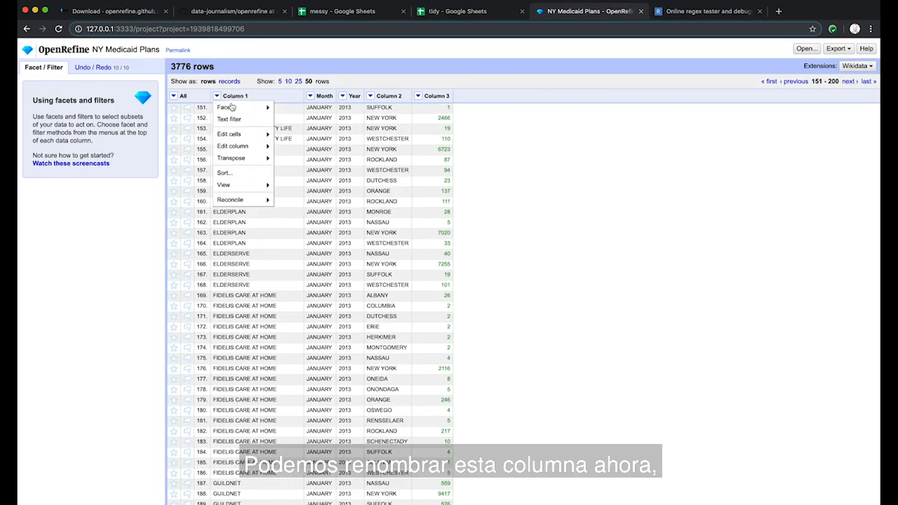
{"action": "mouse_move", "coordinate": [242, 147]}
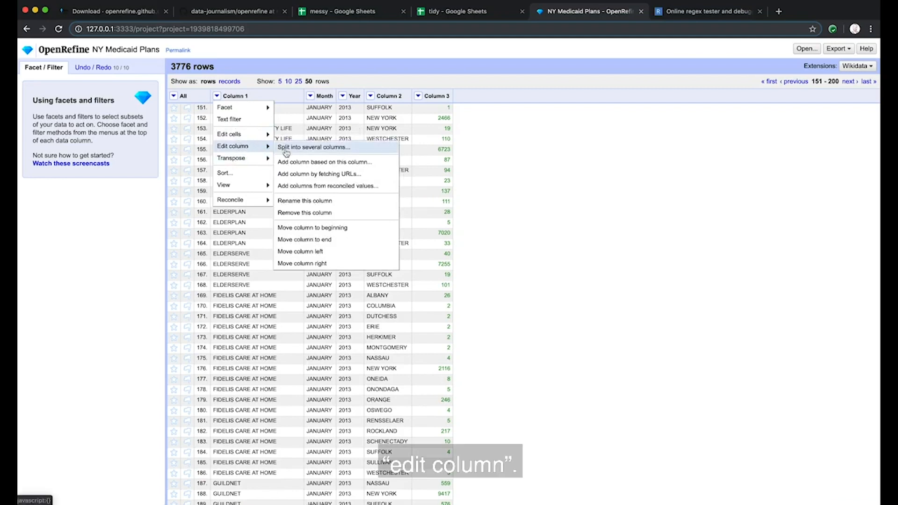
{"action": "left_click", "coordinate": [313, 206]}
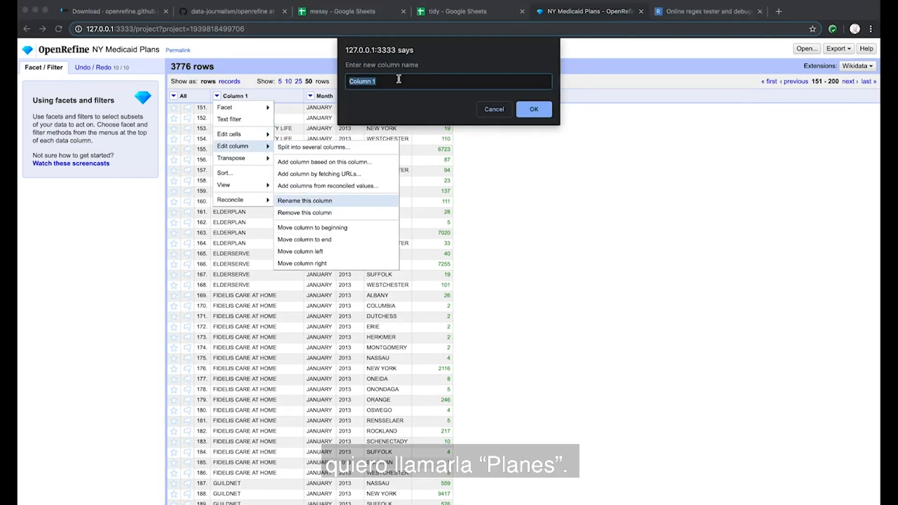
{"action": "type", "text": "Plans"}
{"action": "left_click", "coordinate": [532, 107]}
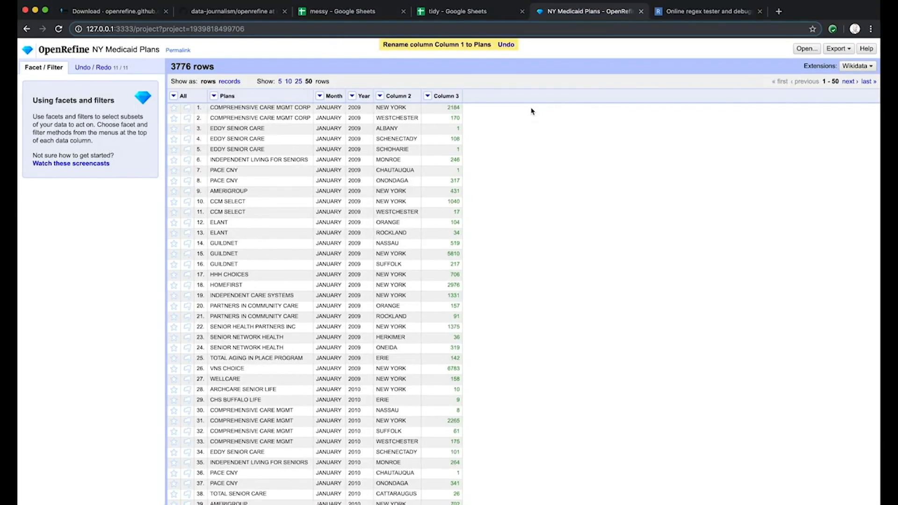
Rename Column 2 to "County"
{"action": "left_click", "coordinate": [379, 95]}
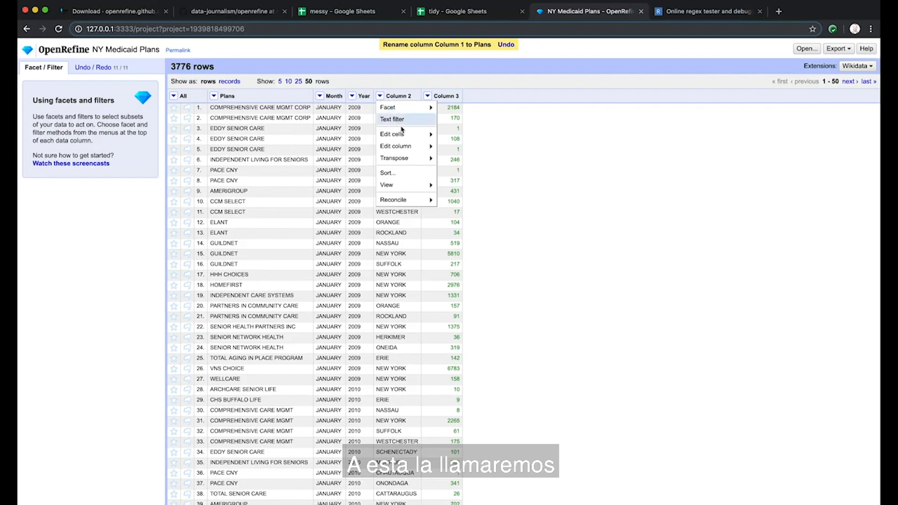
{"action": "mouse_move", "coordinate": [409, 137]}
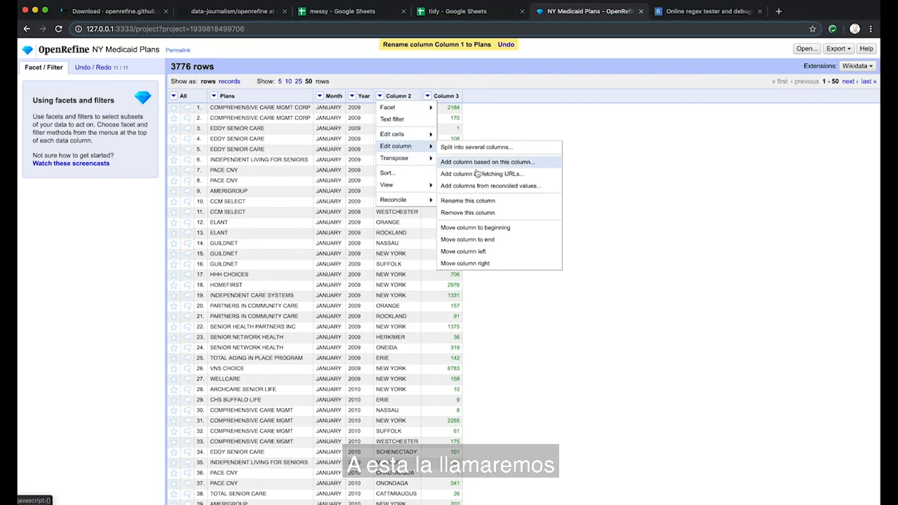
{"action": "left_click", "coordinate": [486, 205]}
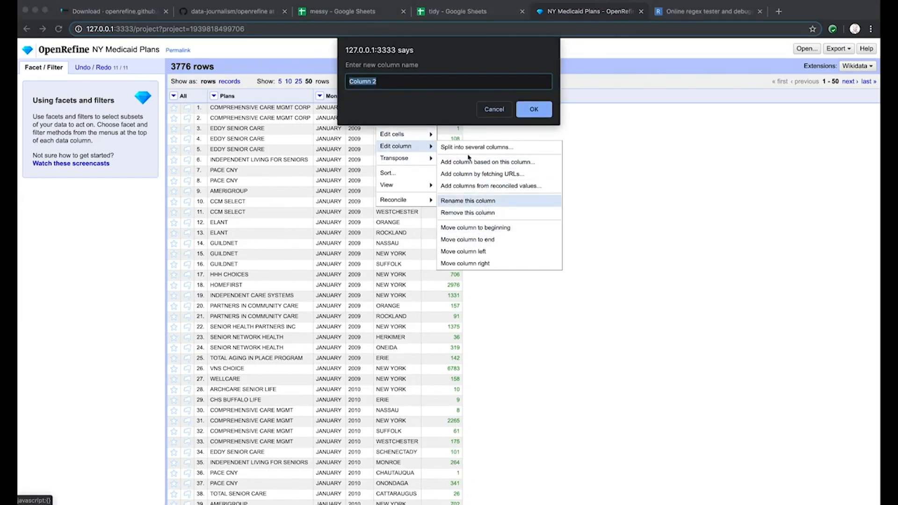
{"action": "type", "text": "Cou"}
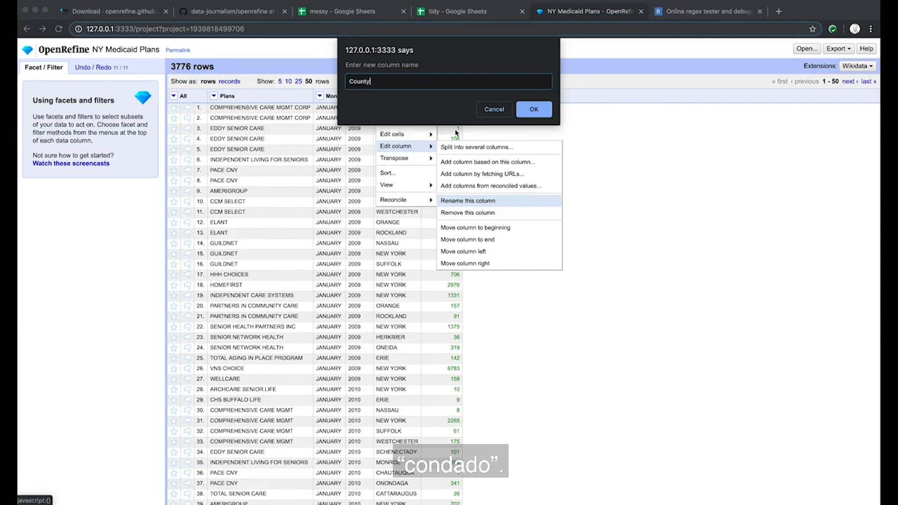
{"action": "left_click", "coordinate": [521, 115]}
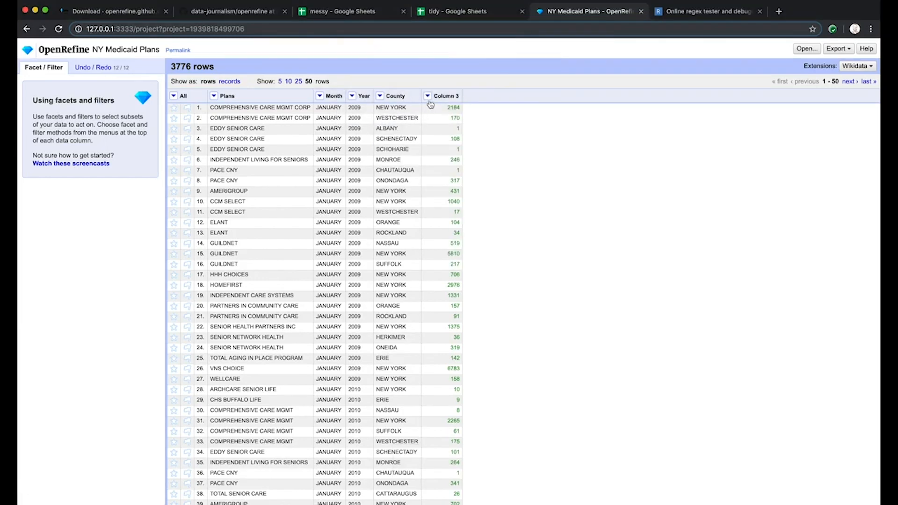
Rename Column 3 to "Total"
{"action": "left_click", "coordinate": [427, 95]}
{"action": "mouse_move", "coordinate": [456, 148]}
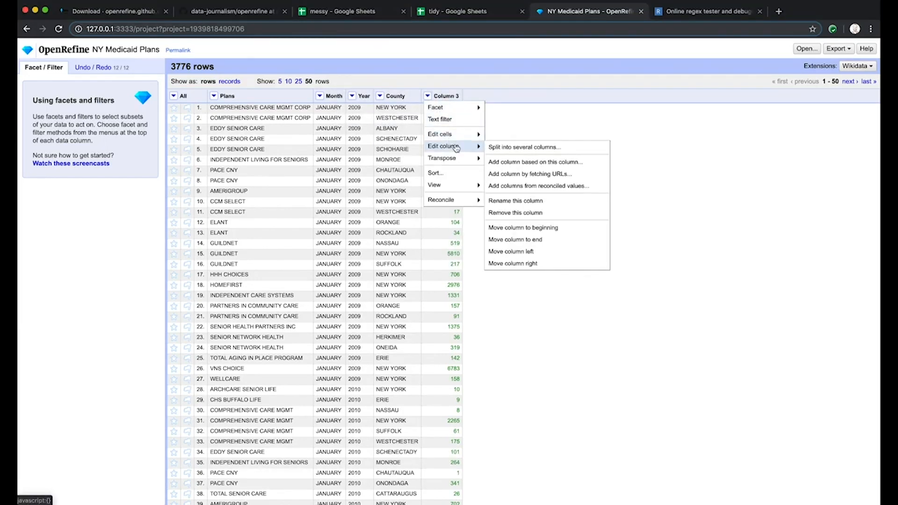
{"action": "left_click", "coordinate": [519, 202]}
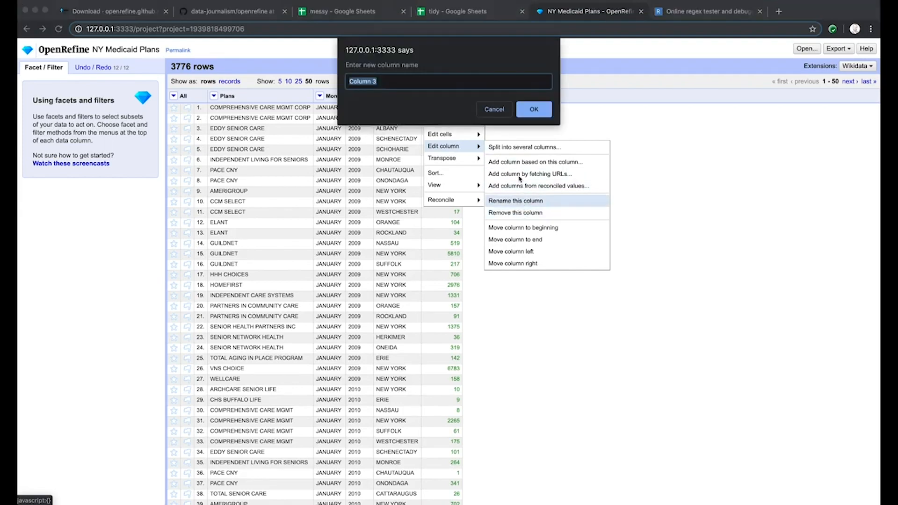
{"action": "type", "text": "Total"}
{"action": "key", "text": "Return"}
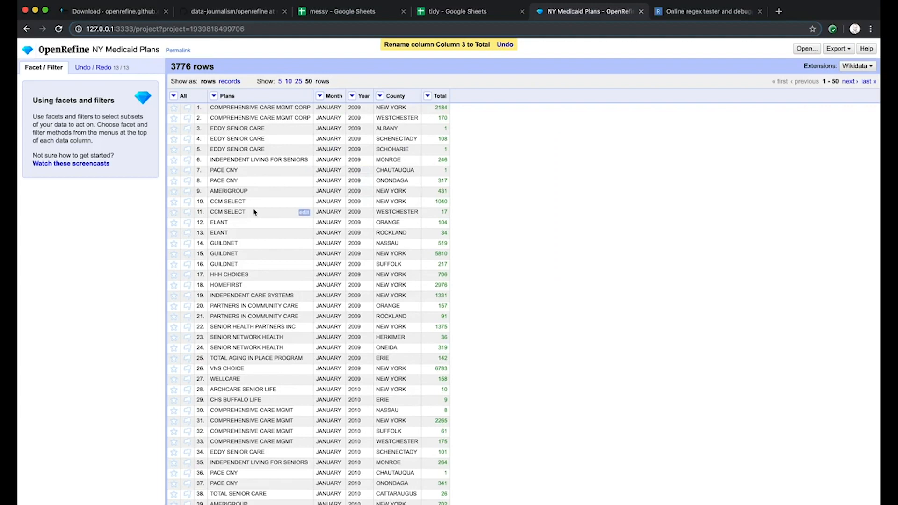
Review the distinct plan names with a text facet on the Plans column, and close the facet
{"action": "scroll", "coordinate": [254, 213], "scroll_direction": "down", "scroll_amount": 3}
{"action": "scroll", "coordinate": [253, 208], "scroll_direction": "up", "scroll_amount": 3}
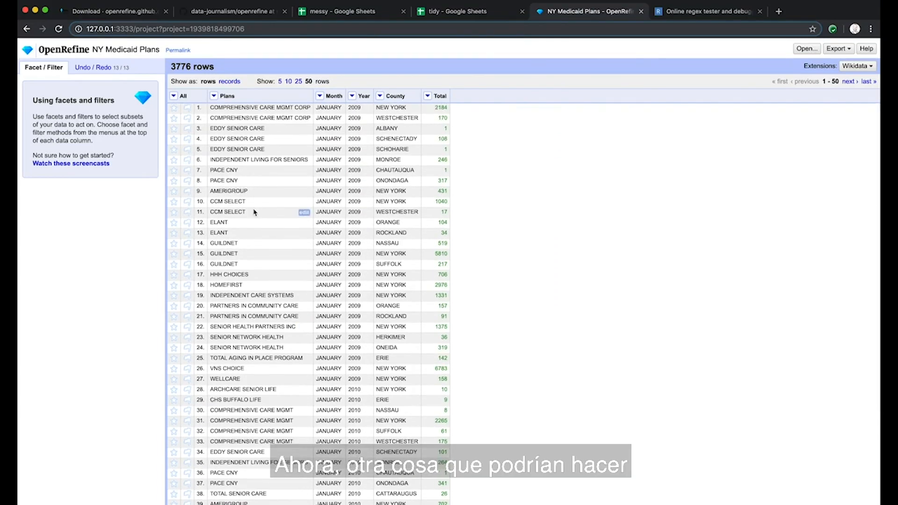
{"action": "left_click", "coordinate": [214, 95]}
{"action": "mouse_move", "coordinate": [221, 107]}
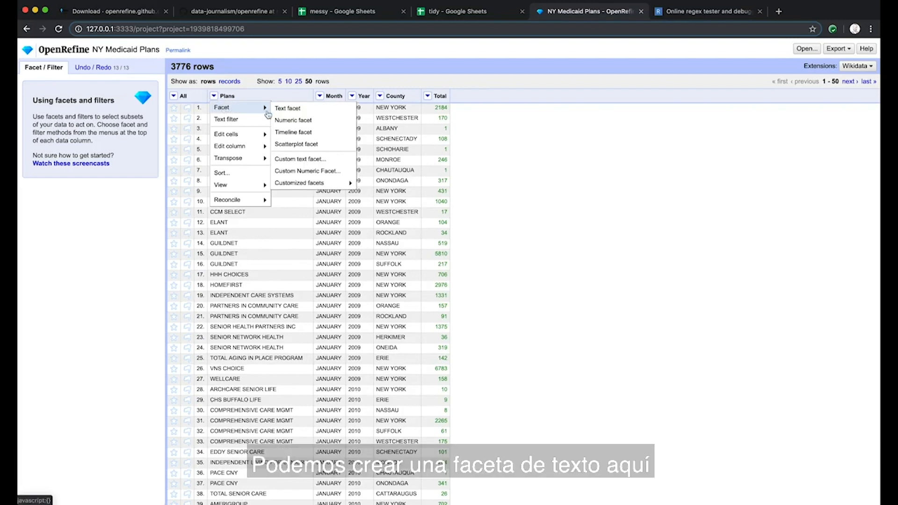
{"action": "left_click", "coordinate": [306, 111]}
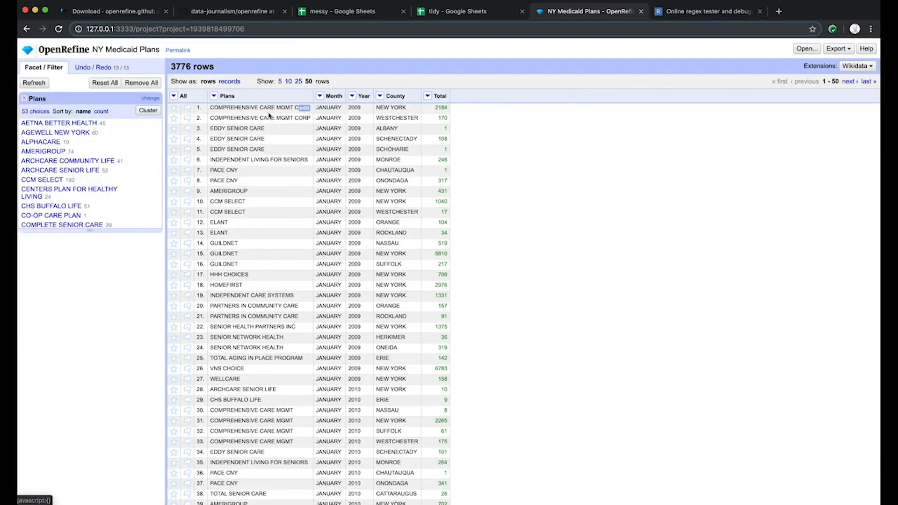
{"action": "scroll", "coordinate": [123, 160], "scroll_direction": "down", "scroll_amount": 5}
{"action": "scroll", "coordinate": [123, 160], "scroll_direction": "down", "scroll_amount": 3}
{"action": "scroll", "coordinate": [123, 160], "scroll_direction": "up", "scroll_amount": 10}
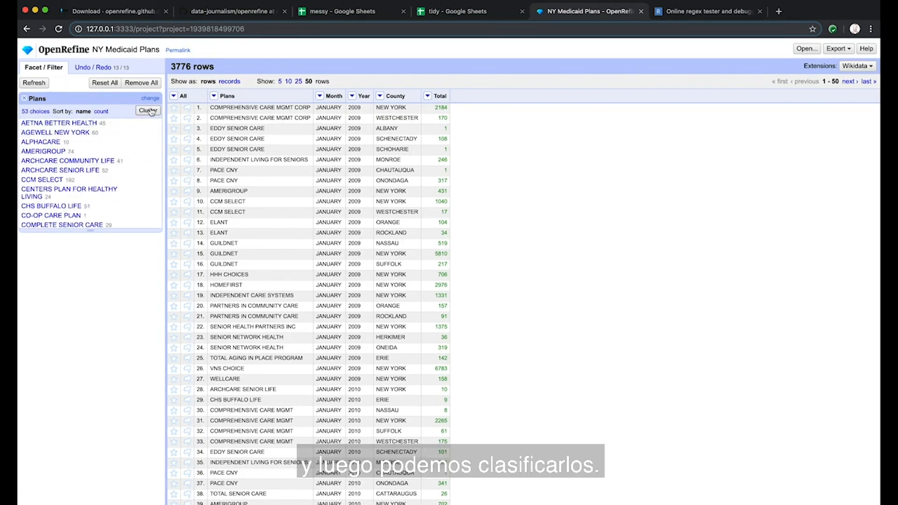
{"action": "left_click", "coordinate": [24, 98]}
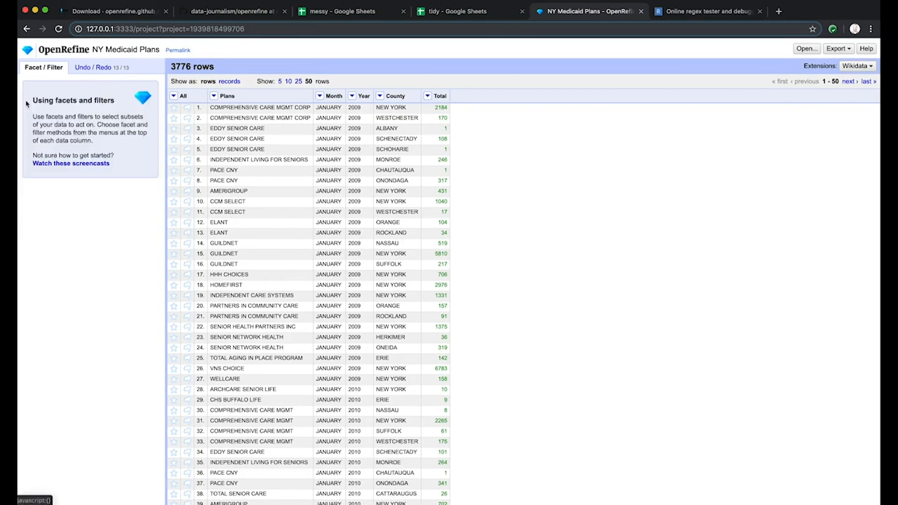
Review the distinct county names with a text facet on the County column, sort them by count, and close the facet
{"action": "left_click", "coordinate": [380, 96]}
{"action": "mouse_move", "coordinate": [398, 110]}
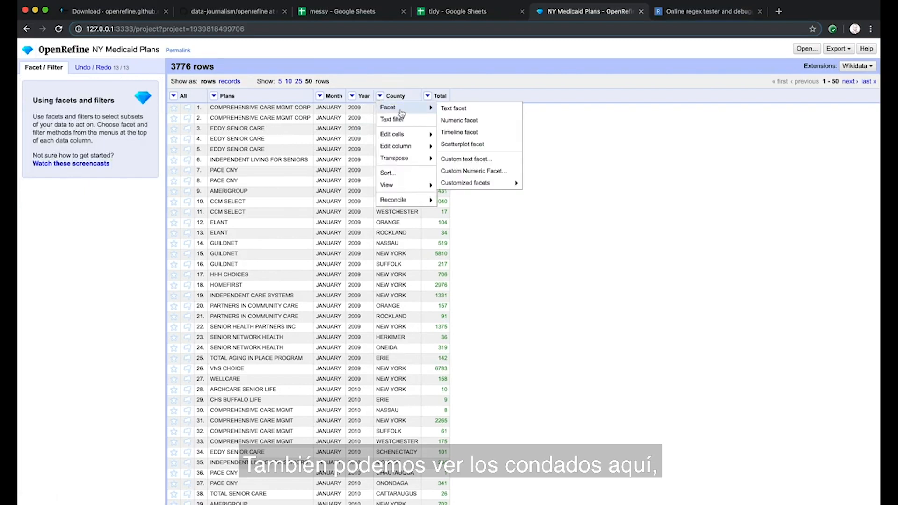
{"action": "left_click", "coordinate": [470, 110]}
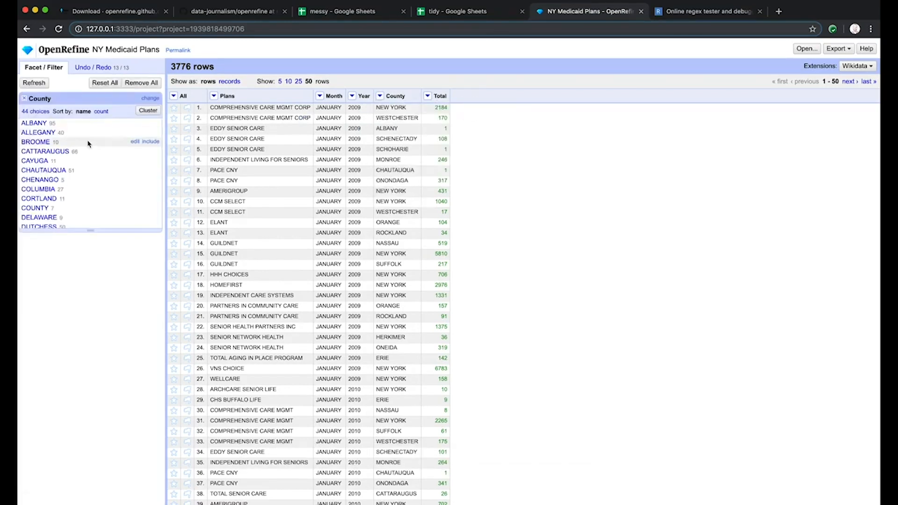
{"action": "left_click_drag", "start_coordinate": [88, 231], "coordinate": [104, 421]}
{"action": "scroll", "coordinate": [100, 353], "scroll_direction": "down", "scroll_amount": 3}
{"action": "scroll", "coordinate": [103, 220], "scroll_direction": "up", "scroll_amount": 3}
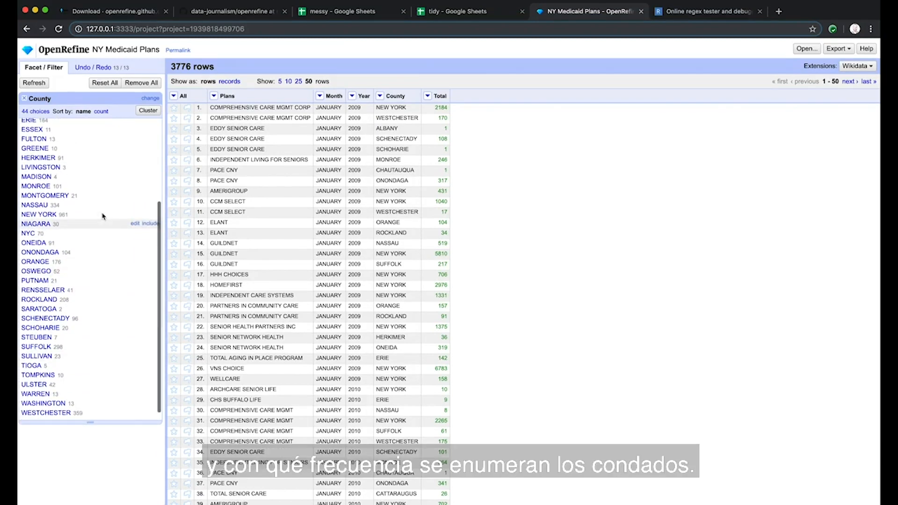
{"action": "left_click", "coordinate": [101, 111]}
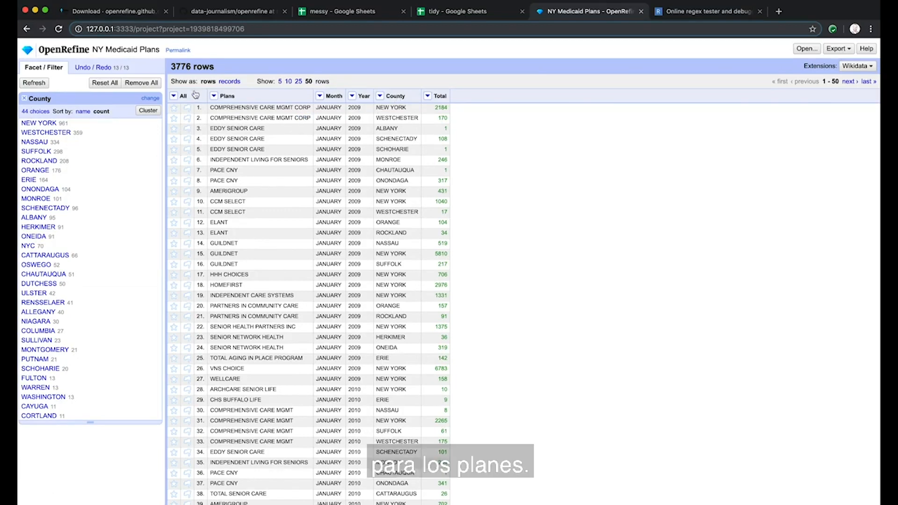
{"action": "left_click", "coordinate": [24, 98]}
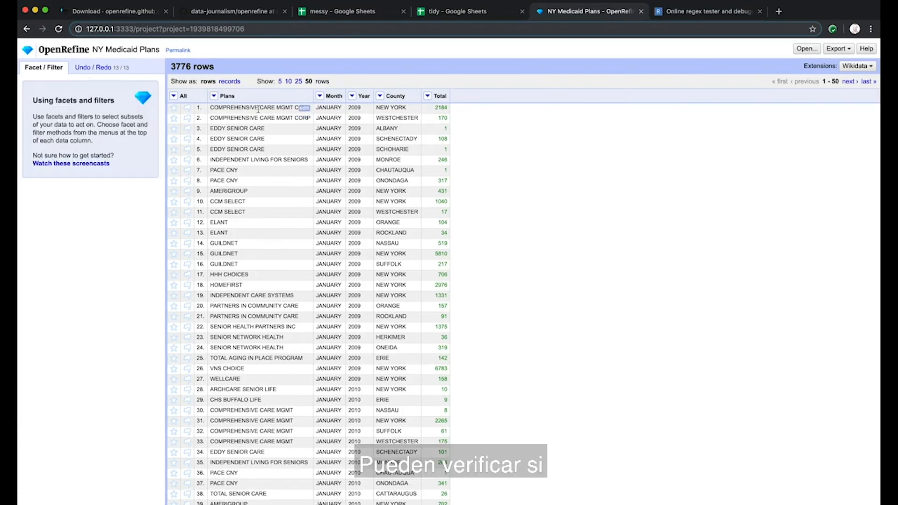
Create a text facet on the Plans column and open the clustering of its values
{"action": "left_click", "coordinate": [213, 95]}
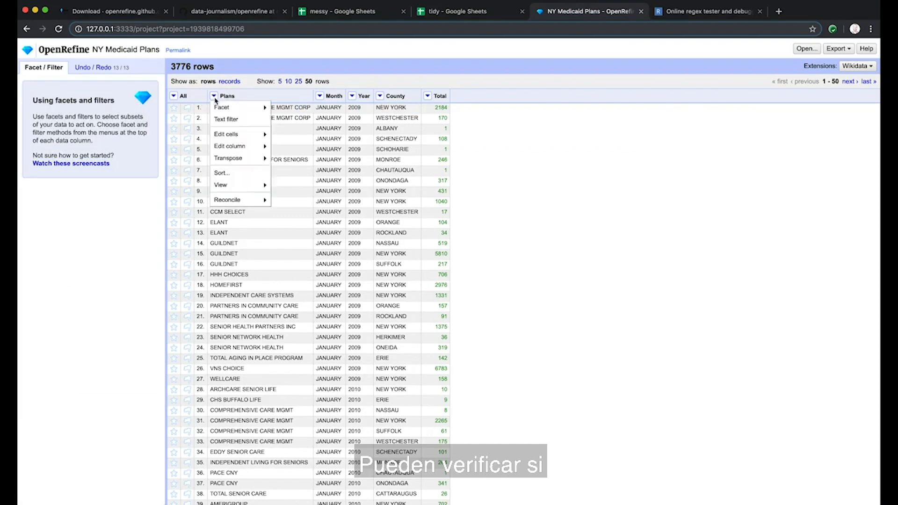
{"action": "mouse_move", "coordinate": [233, 112]}
{"action": "left_click", "coordinate": [287, 108]}
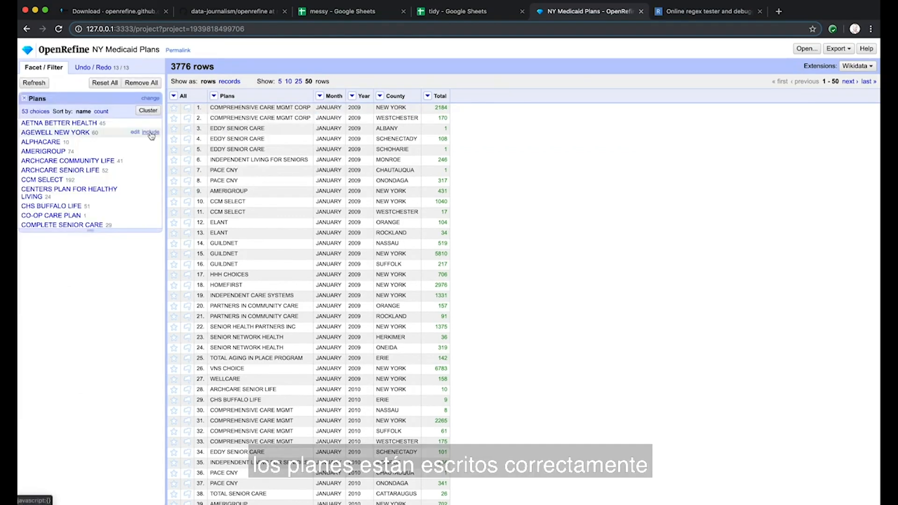
{"action": "left_click_drag", "start_coordinate": [91, 229], "coordinate": [74, 432]}
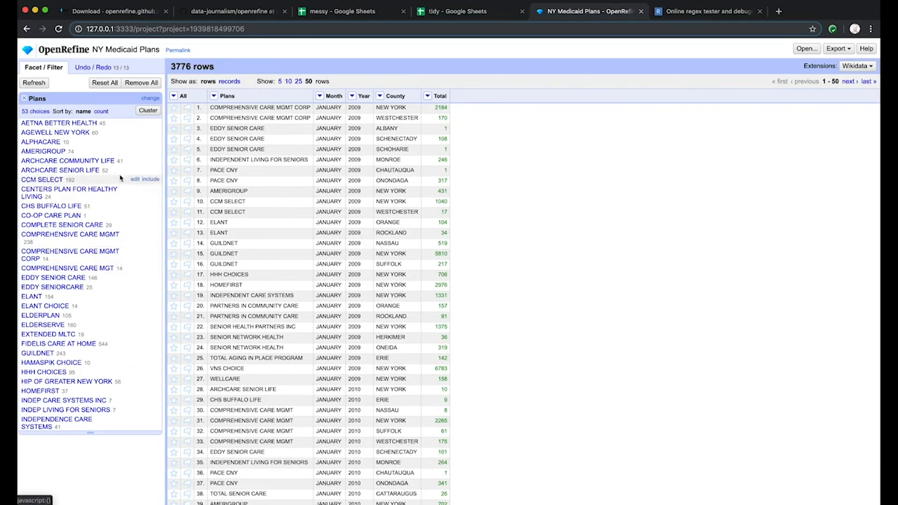
{"action": "left_click", "coordinate": [146, 113]}
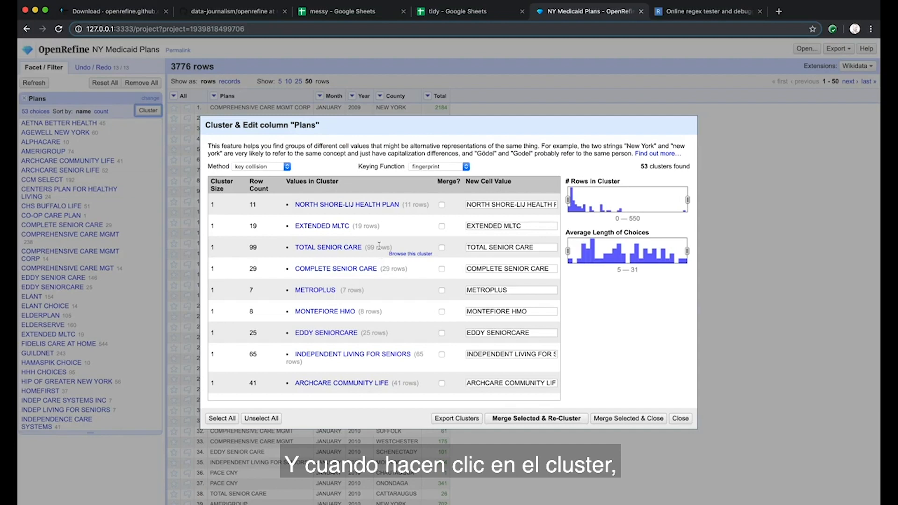
Examine the proposed plan-name clusters and the available clustering methods and keying functions
{"action": "scroll", "coordinate": [397, 255], "scroll_direction": "down", "scroll_amount": 5}
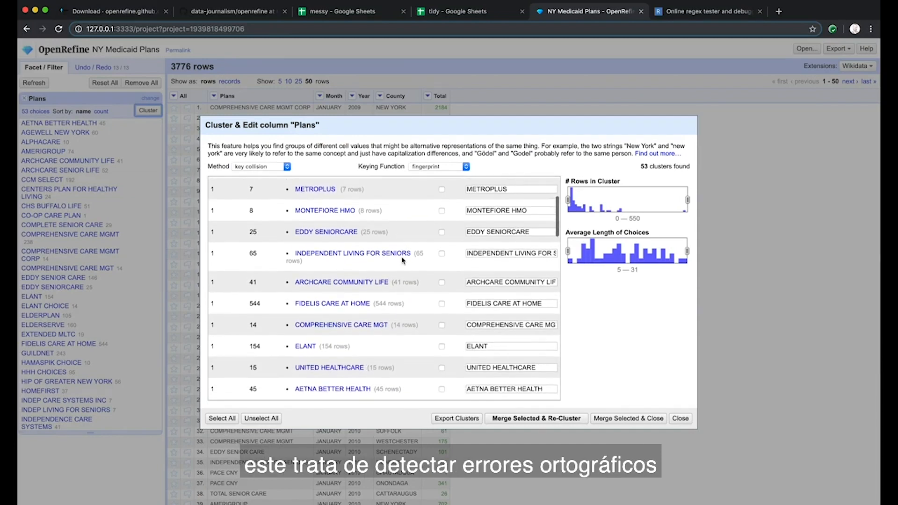
{"action": "scroll", "coordinate": [402, 260], "scroll_direction": "down", "scroll_amount": 4}
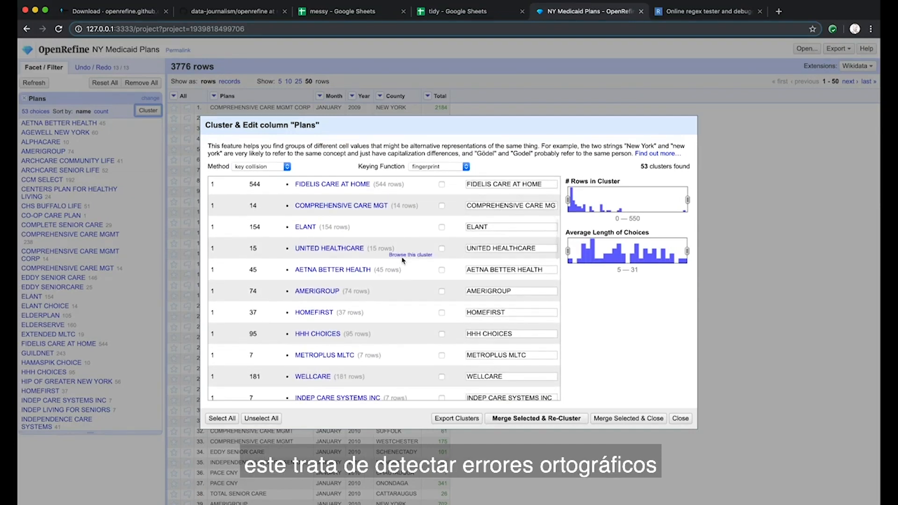
{"action": "scroll", "coordinate": [403, 260], "scroll_direction": "down", "scroll_amount": 2}
{"action": "scroll", "coordinate": [402, 261], "scroll_direction": "down", "scroll_amount": 2}
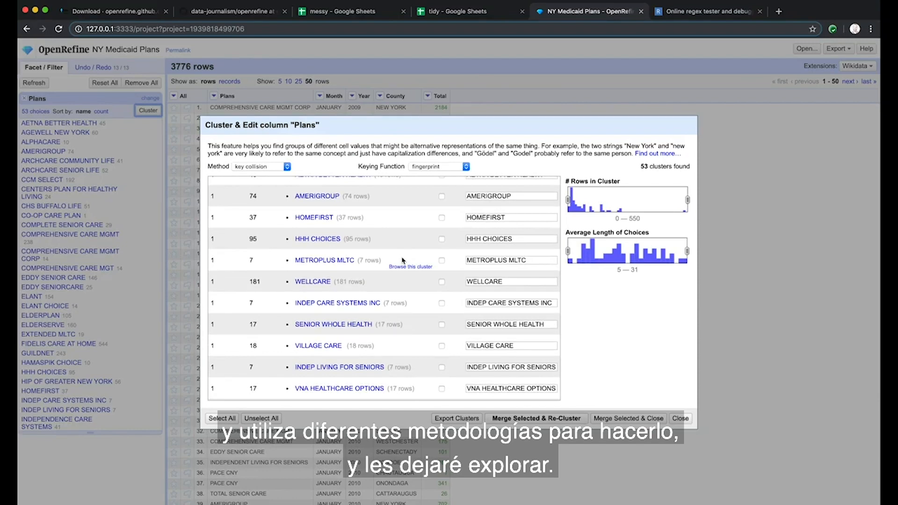
{"action": "scroll", "coordinate": [402, 260], "scroll_direction": "down", "scroll_amount": 2}
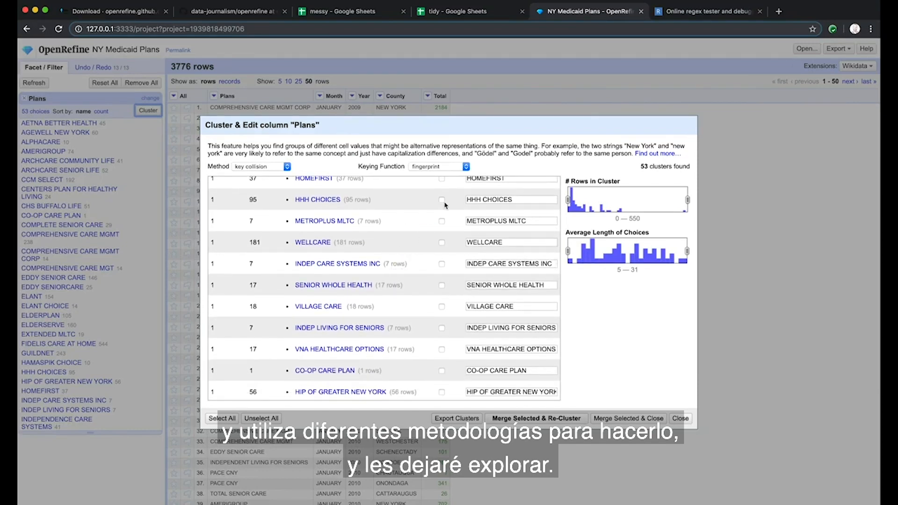
{"action": "left_click", "coordinate": [438, 167]}
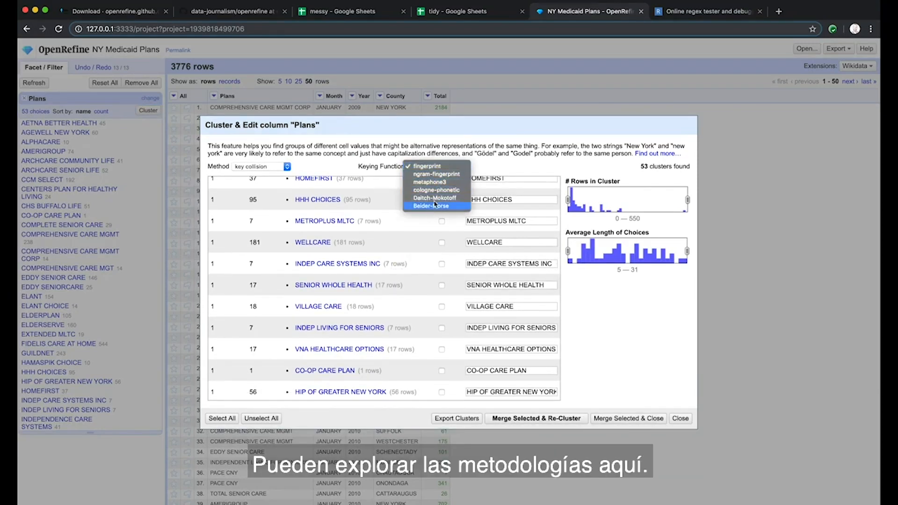
{"action": "left_click", "coordinate": [275, 167]}
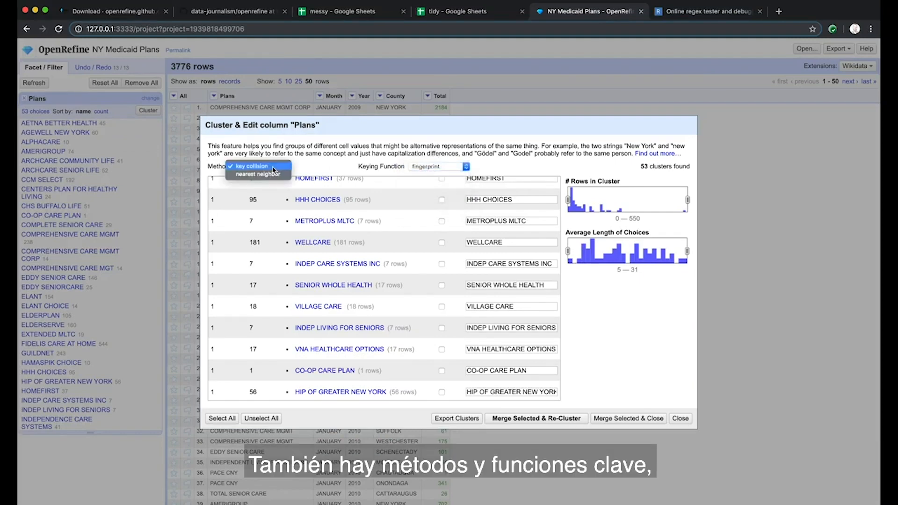
{"action": "left_click", "coordinate": [274, 167]}
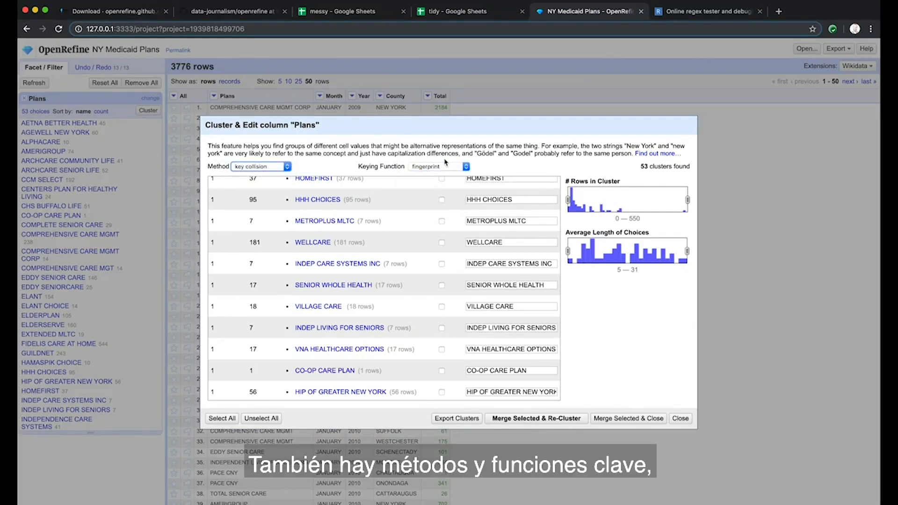
{"action": "scroll", "coordinate": [428, 234], "scroll_direction": "down", "scroll_amount": 5}
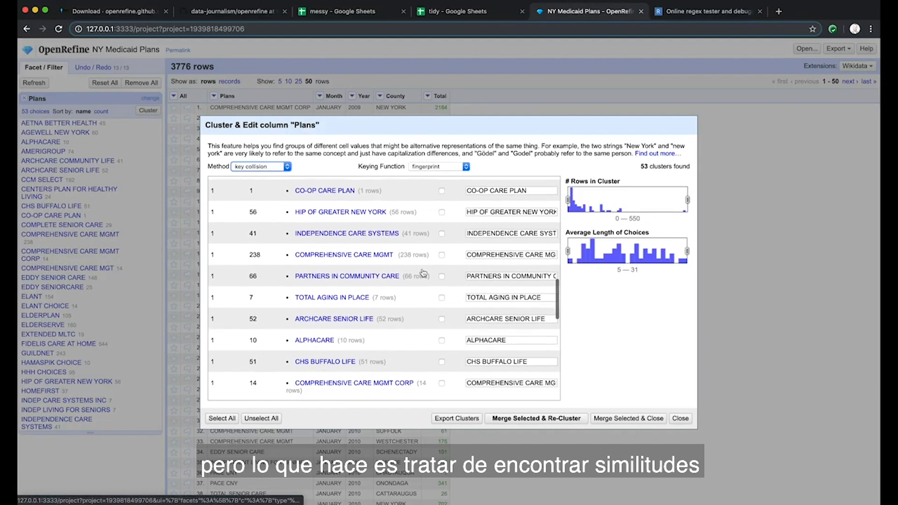
{"action": "scroll", "coordinate": [423, 270], "scroll_direction": "up", "scroll_amount": 1}
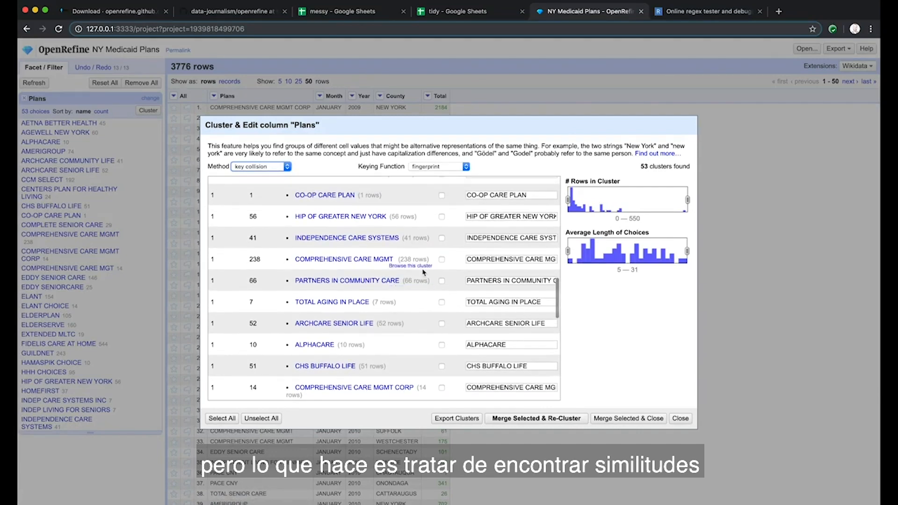
{"action": "scroll", "coordinate": [422, 271], "scroll_direction": "up", "scroll_amount": 8}
{"action": "scroll", "coordinate": [423, 271], "scroll_direction": "up", "scroll_amount": 5}
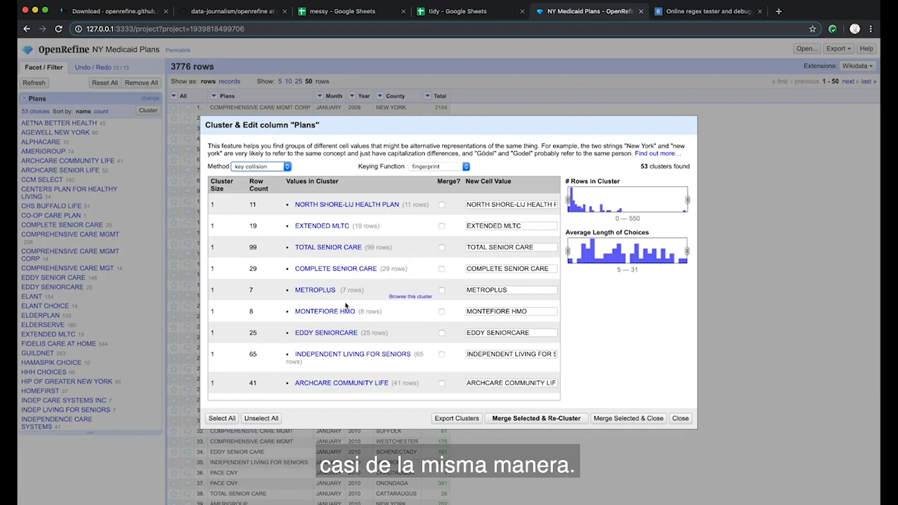
Browse the rows of the EDDY SENIORCARE cluster, return to the clustering dialog, and check the remaining plan names for similar spellings
{"action": "left_click", "coordinate": [335, 334]}
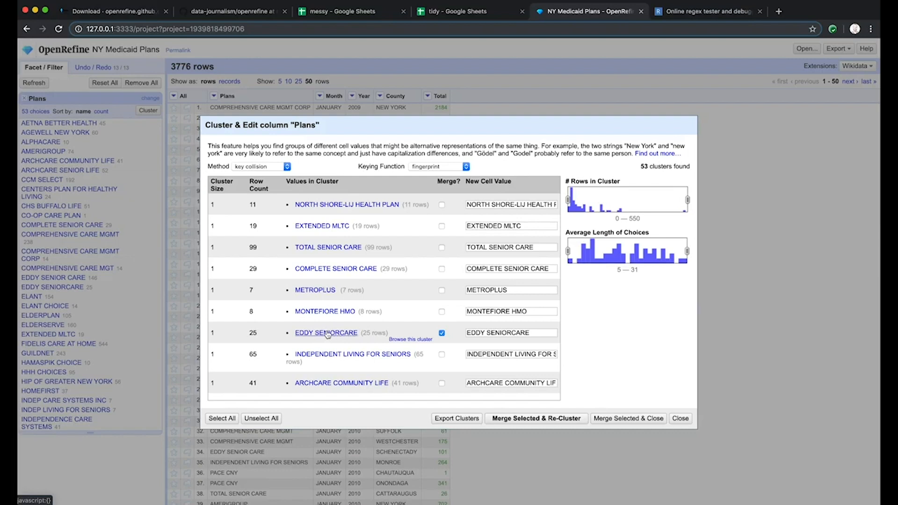
{"action": "left_click", "coordinate": [414, 340]}
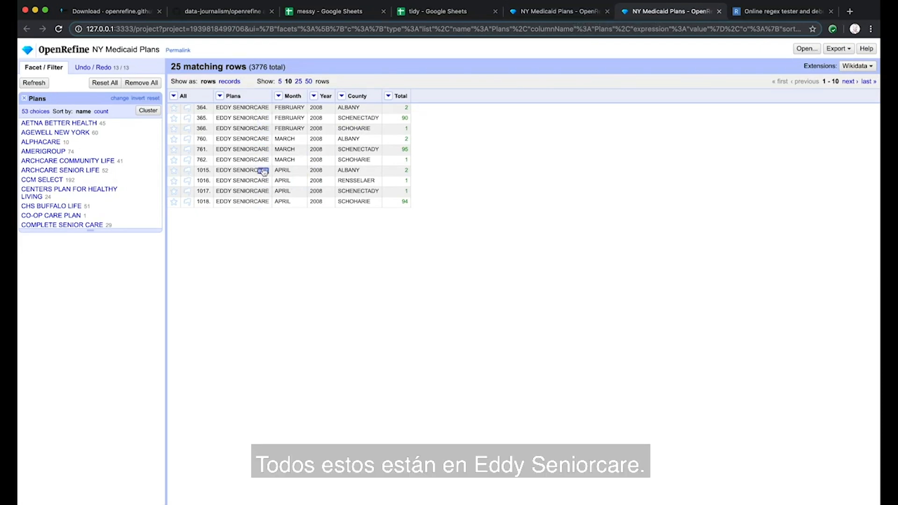
{"action": "left_click", "coordinate": [561, 12]}
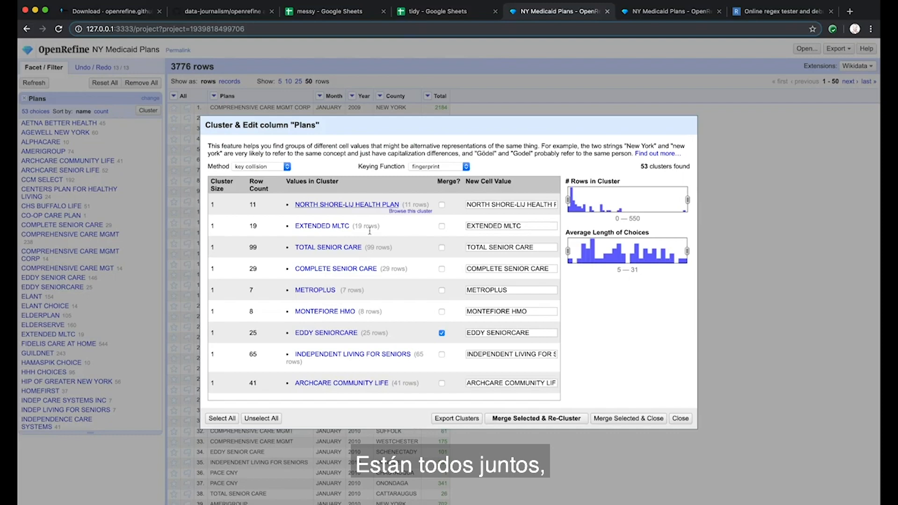
{"action": "scroll", "coordinate": [370, 245], "scroll_direction": "down", "scroll_amount": 15}
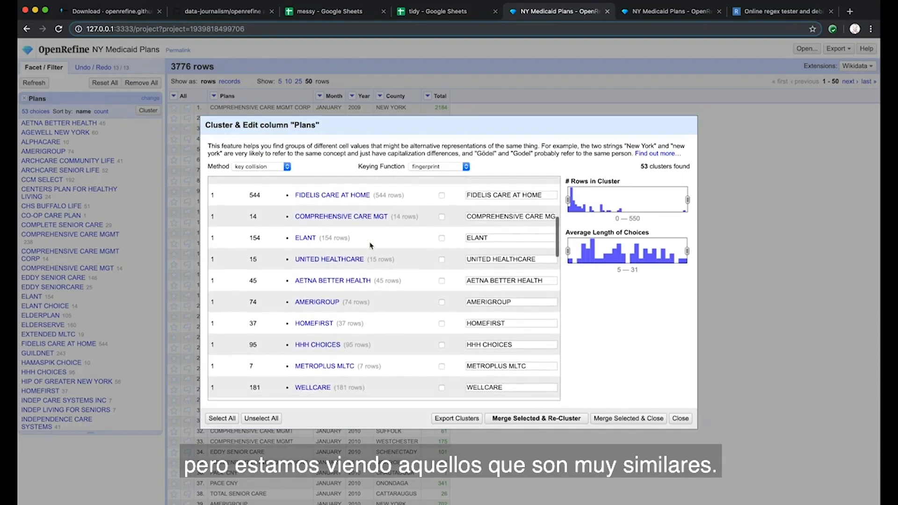
{"action": "scroll", "coordinate": [370, 245], "scroll_direction": "down", "scroll_amount": 10}
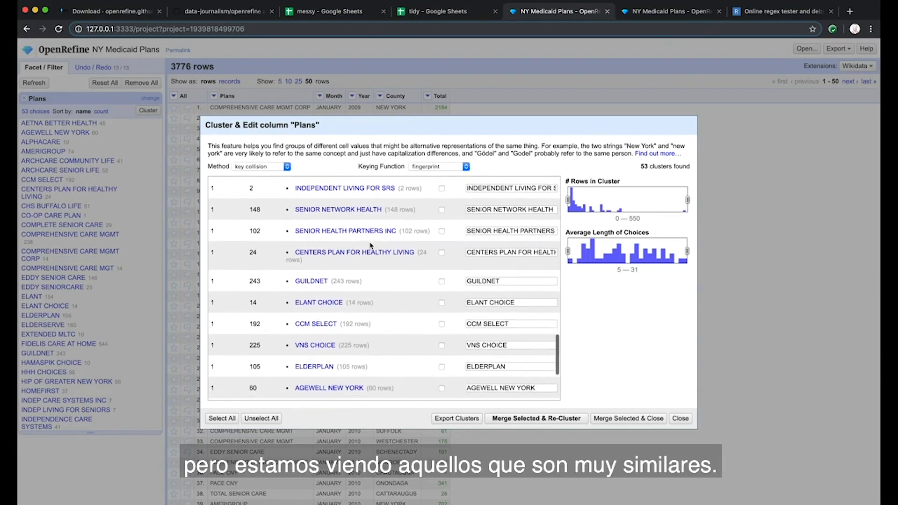
{"action": "scroll", "coordinate": [370, 244], "scroll_direction": "down", "scroll_amount": 4}
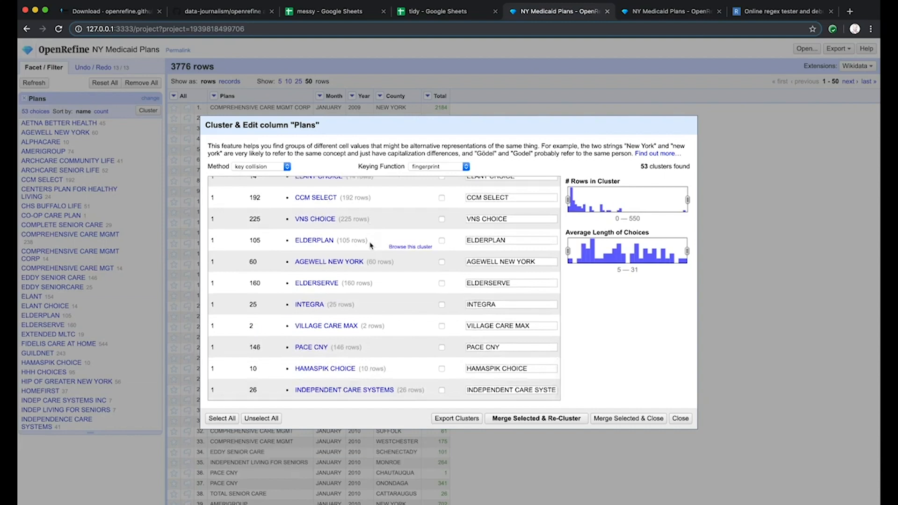
Cluster the plans by nearest neighbor, merge EDDY SENIORCARE into EDDY SENIOR CARE with re-clustering, and close the dialog and the Plans facet
{"action": "left_click", "coordinate": [268, 166]}
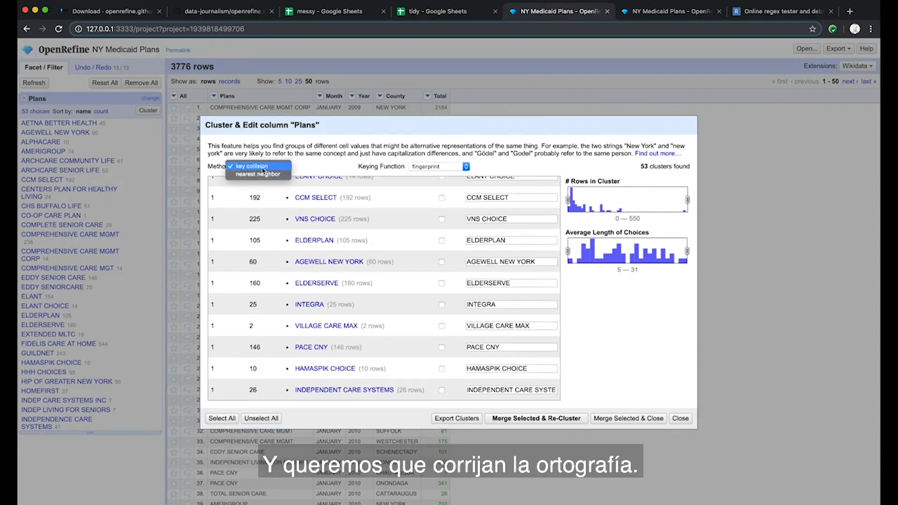
{"action": "left_click", "coordinate": [258, 177]}
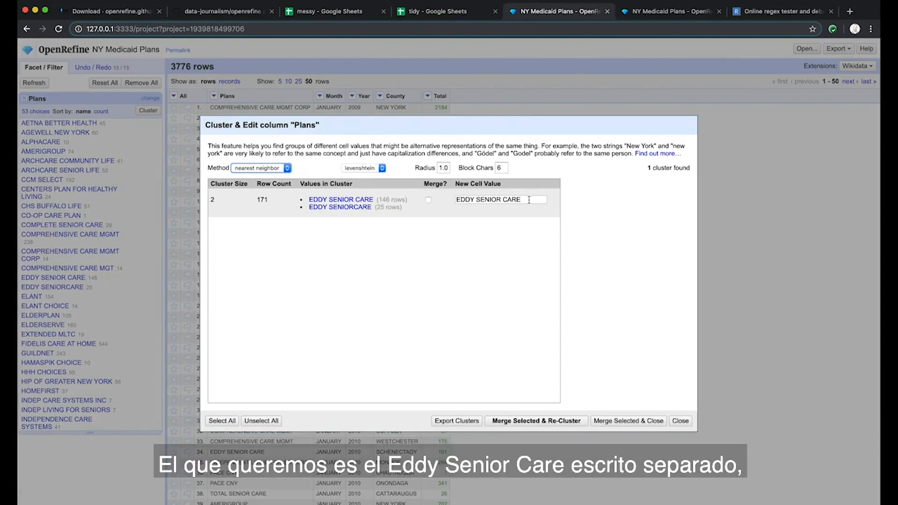
{"action": "left_click", "coordinate": [428, 200]}
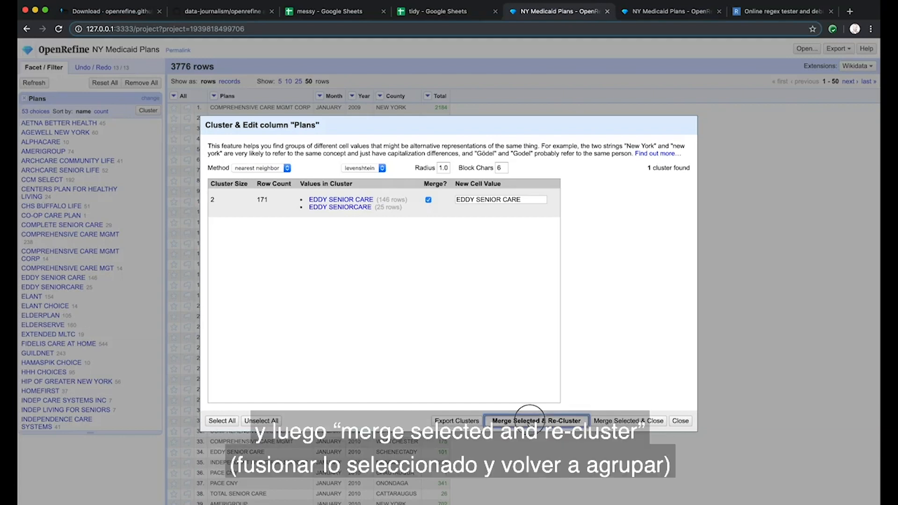
{"action": "left_click", "coordinate": [528, 419]}
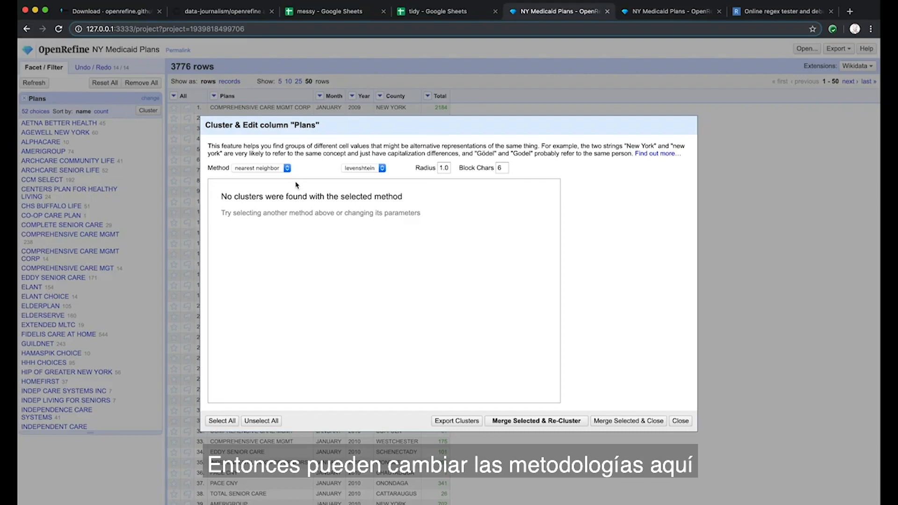
{"action": "left_click", "coordinate": [681, 420]}
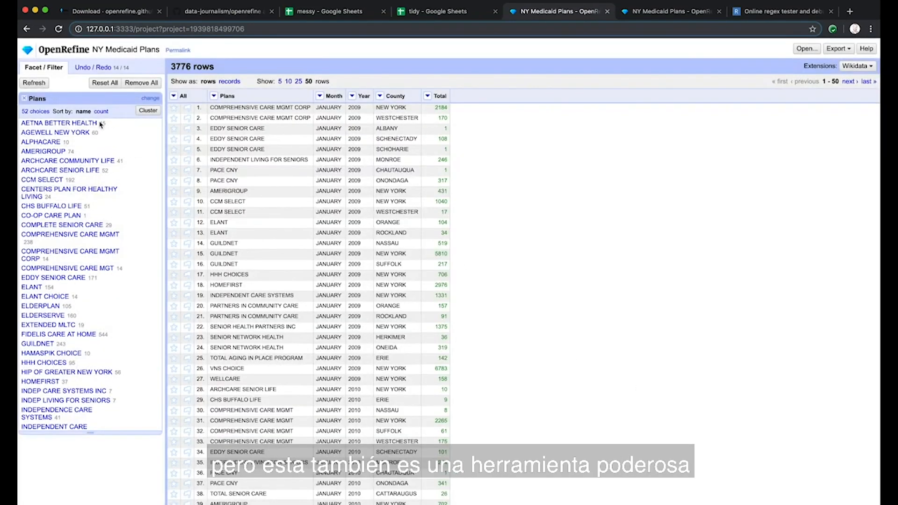
{"action": "left_click", "coordinate": [25, 98]}
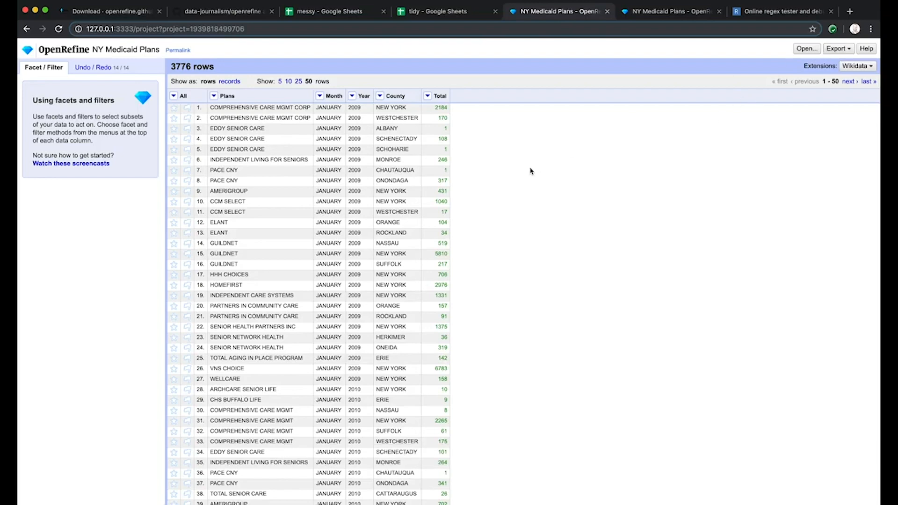
Export the table as comma-separated values to Downloads under the name NY-Medicaid-Plans, and show the contents of the Downloads folder
{"action": "scroll", "coordinate": [378, 171], "scroll_direction": "down", "scroll_amount": 3}
{"action": "scroll", "coordinate": [412, 168], "scroll_direction": "up", "scroll_amount": 3}
{"action": "left_click", "coordinate": [836, 48]}
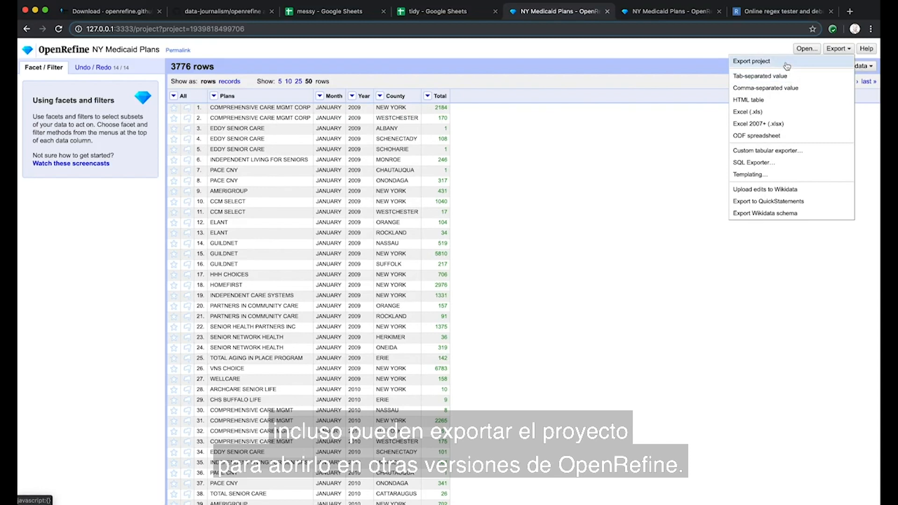
{"action": "left_click", "coordinate": [788, 95]}
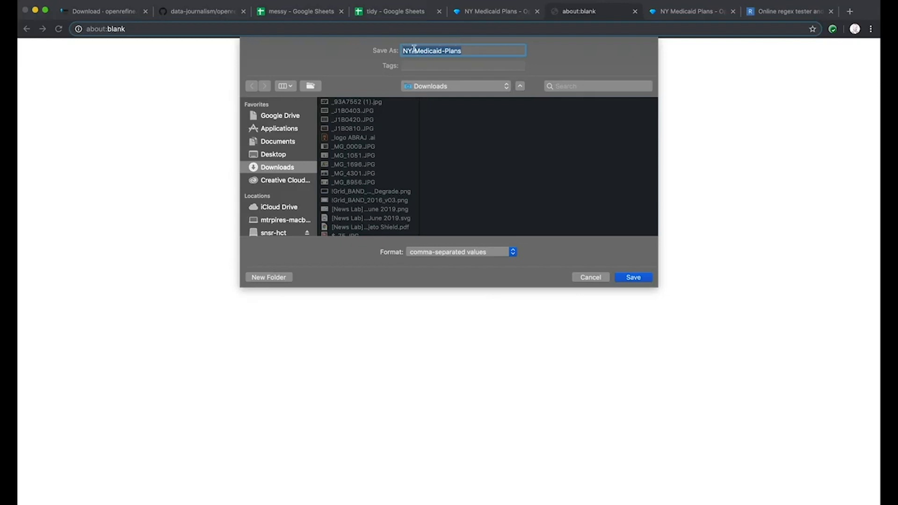
{"action": "left_click", "coordinate": [632, 278]}
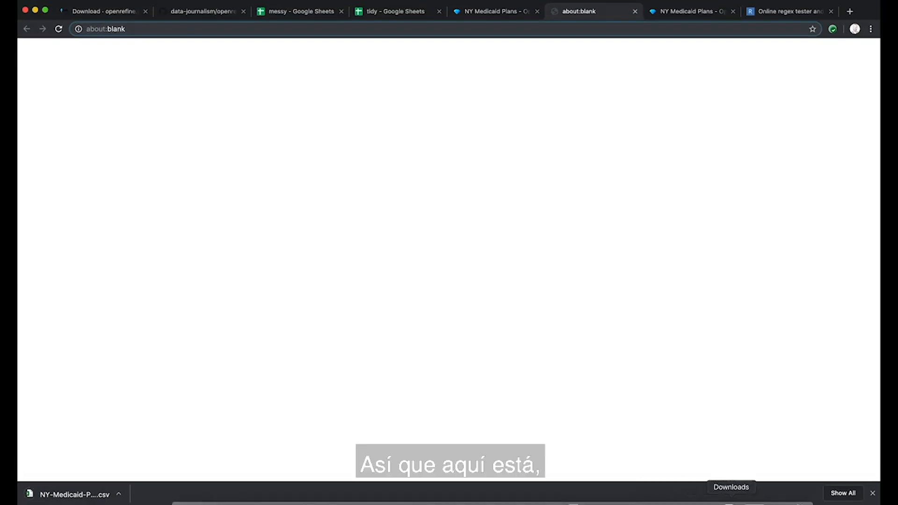
{"action": "left_click", "coordinate": [732, 500]}
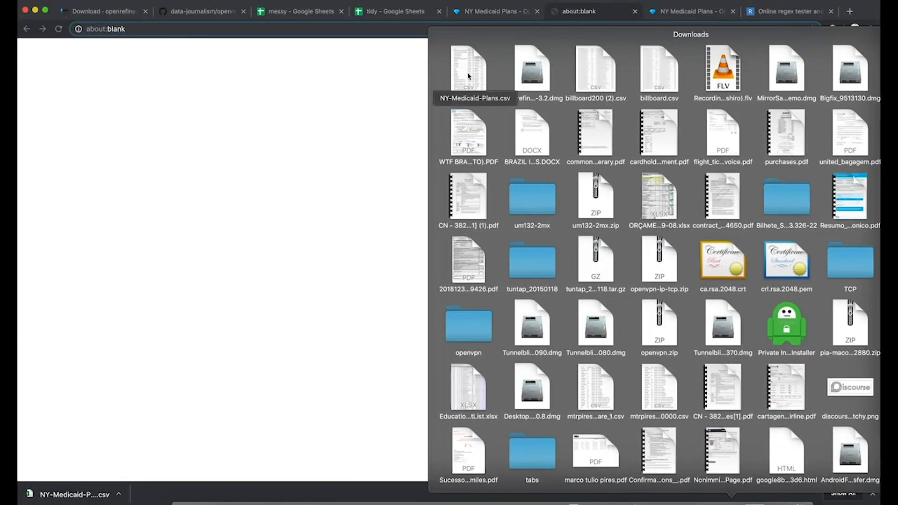
Preview the exported NY-Medicaid-Plans.csv from the Downloads folder, look through its rows, and dismiss the preview
{"action": "key", "text": "space"}
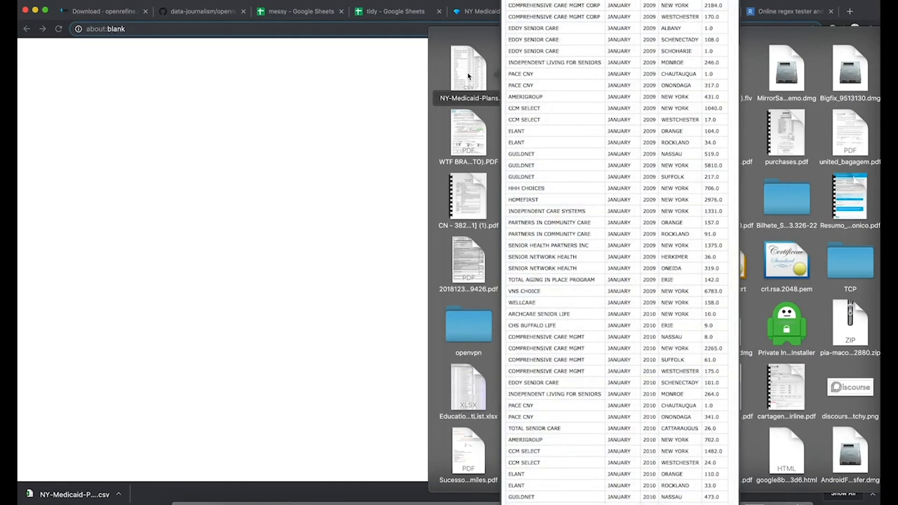
{"action": "scroll", "coordinate": [603, 71], "scroll_direction": "down", "scroll_amount": 6}
{"action": "scroll", "coordinate": [606, 75], "scroll_direction": "down", "scroll_amount": 15}
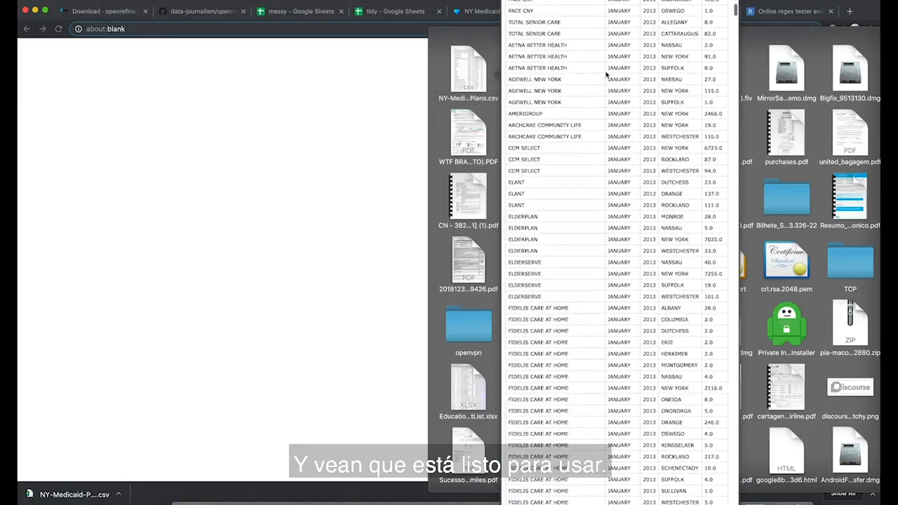
{"action": "left_click", "coordinate": [312, 111]}
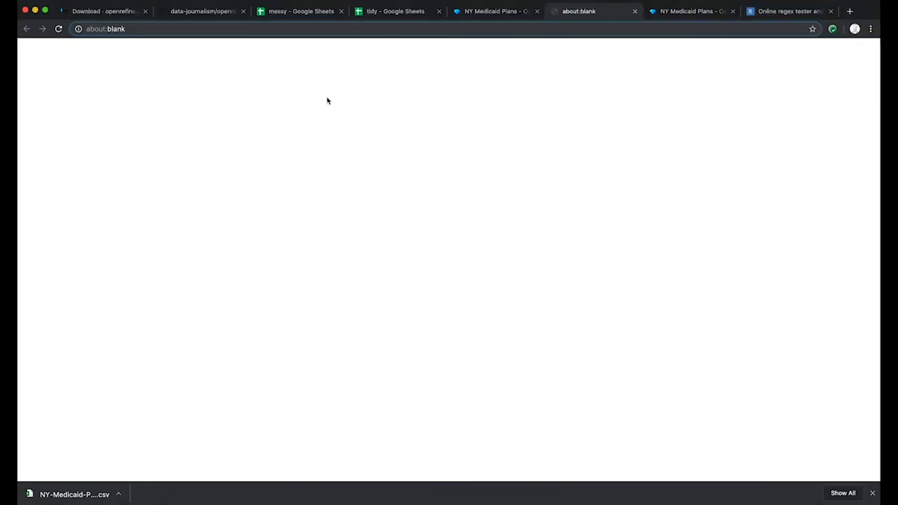
Revisit the cleaned NY Medicaid Plans project, switch to the OpenRefine download page, and dismiss the browser's downloads bar
{"action": "left_click", "coordinate": [491, 11]}
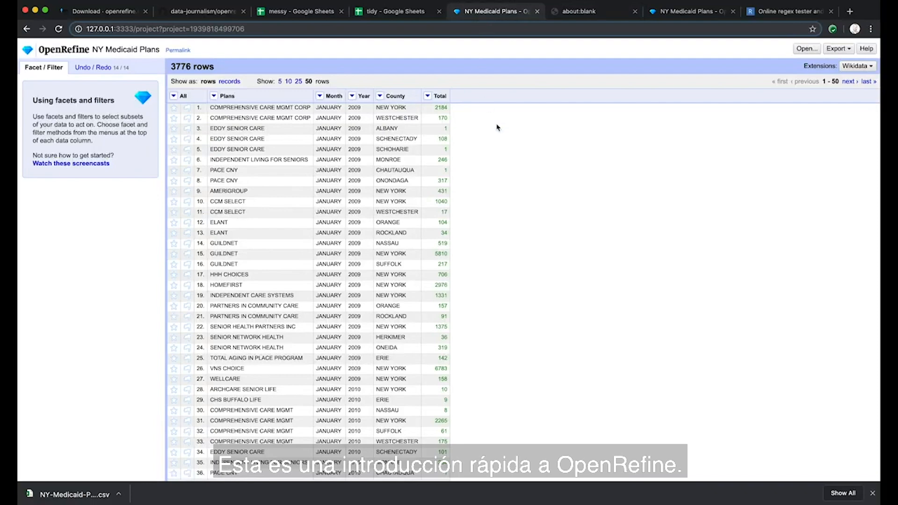
{"action": "left_click", "coordinate": [116, 16]}
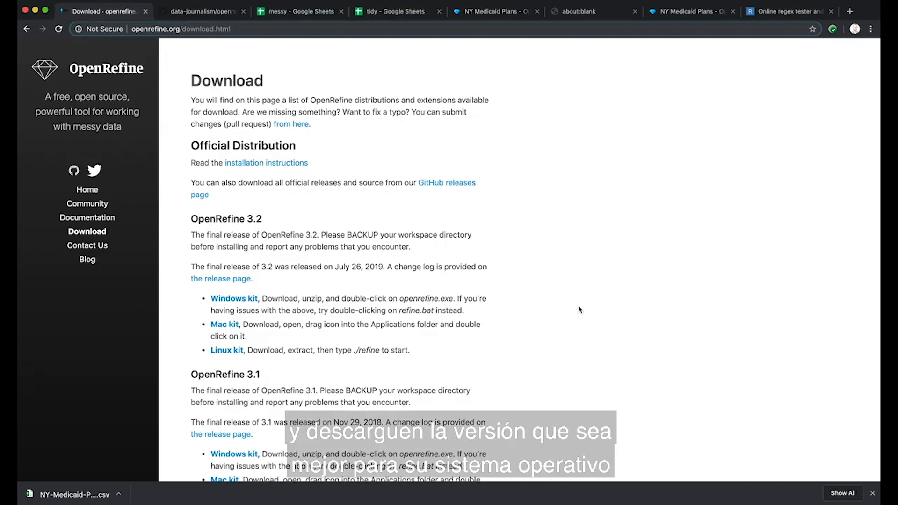
{"action": "left_click", "coordinate": [872, 495]}
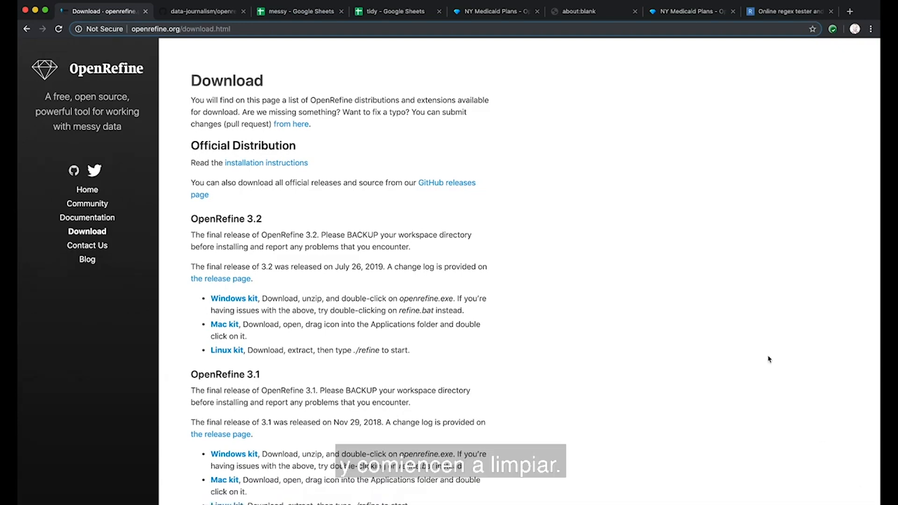